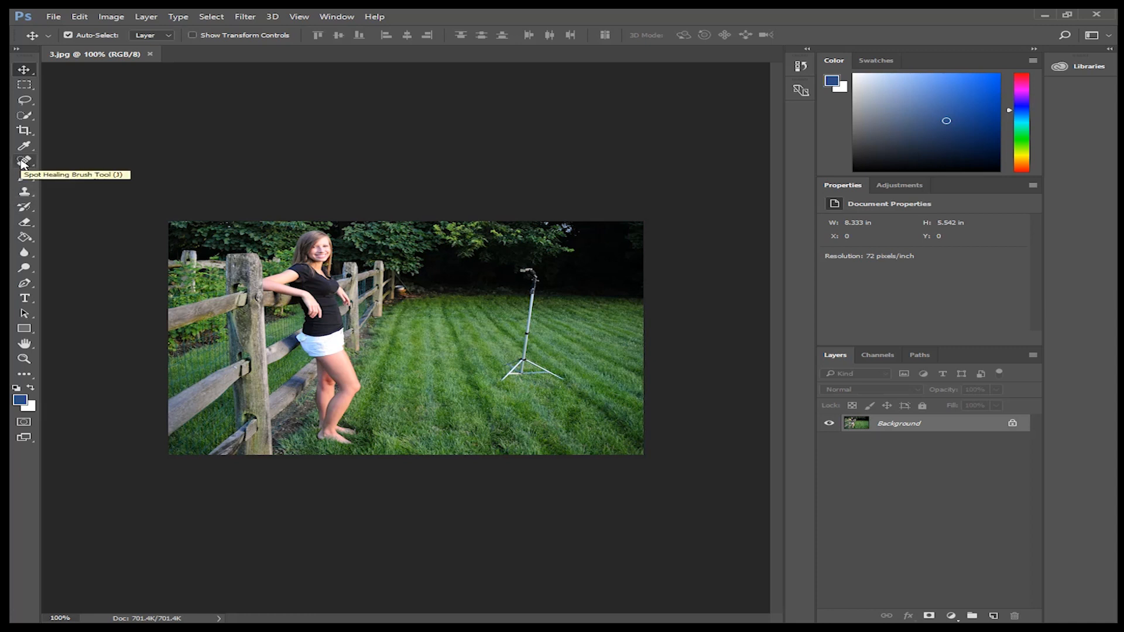
Step: Activate the Spot Healing Brush in Content-Aware mode and enlarge the brush to size 70
left_click(23, 163)
key("bracketright")
key("bracketright")
key("bracketright")
key("bracketright")
key("bracketright")
key("bracketright")
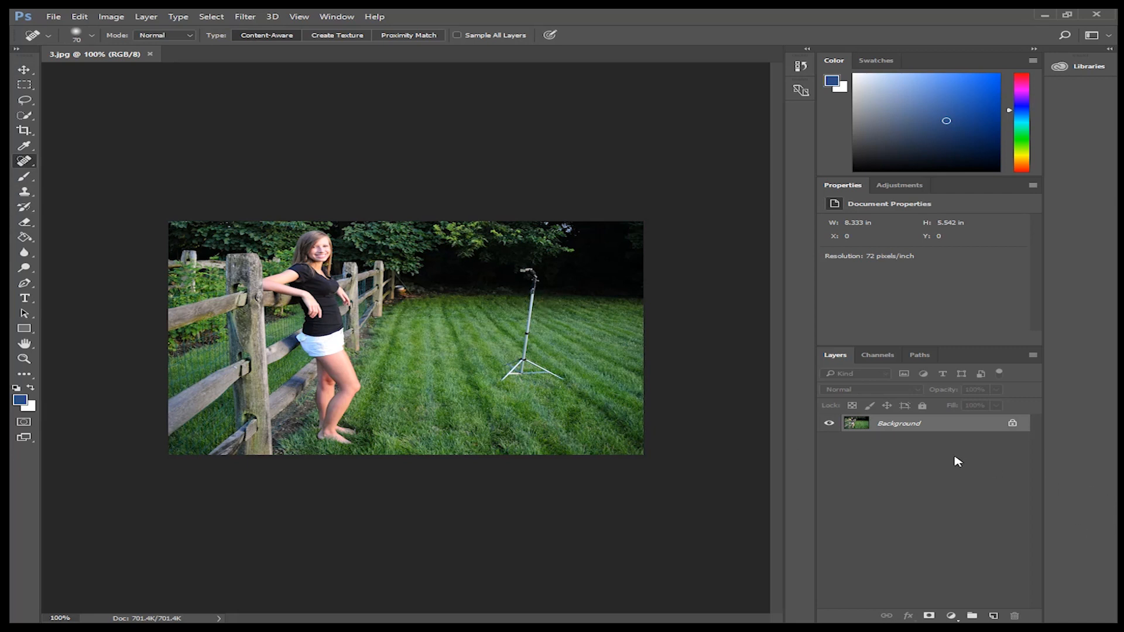
Step: Duplicate the Background layer and hide the original Background
left_click_drag(942, 426, 993, 615)
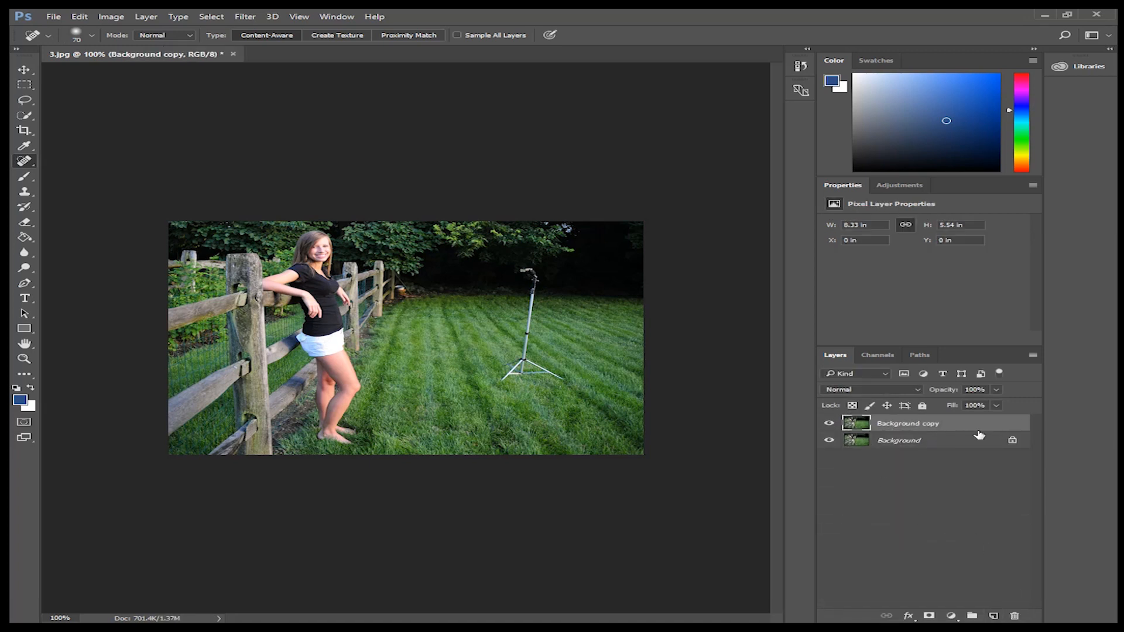
left_click(829, 443)
Step: Try painting out the light stand on the lawn with the Content-Aware Spot Healing Brush, and undo the stroke
mouse_move(520, 262)
left_mouse_down()
mouse_move(535, 308)
mouse_move(506, 381)
mouse_move(532, 360)
mouse_move(551, 374)
mouse_move(533, 346)
mouse_move(543, 307)
mouse_move(530, 265)
mouse_move(529, 342)
mouse_move(507, 374)
mouse_move(535, 360)
mouse_move(564, 382)
left_mouse_up()
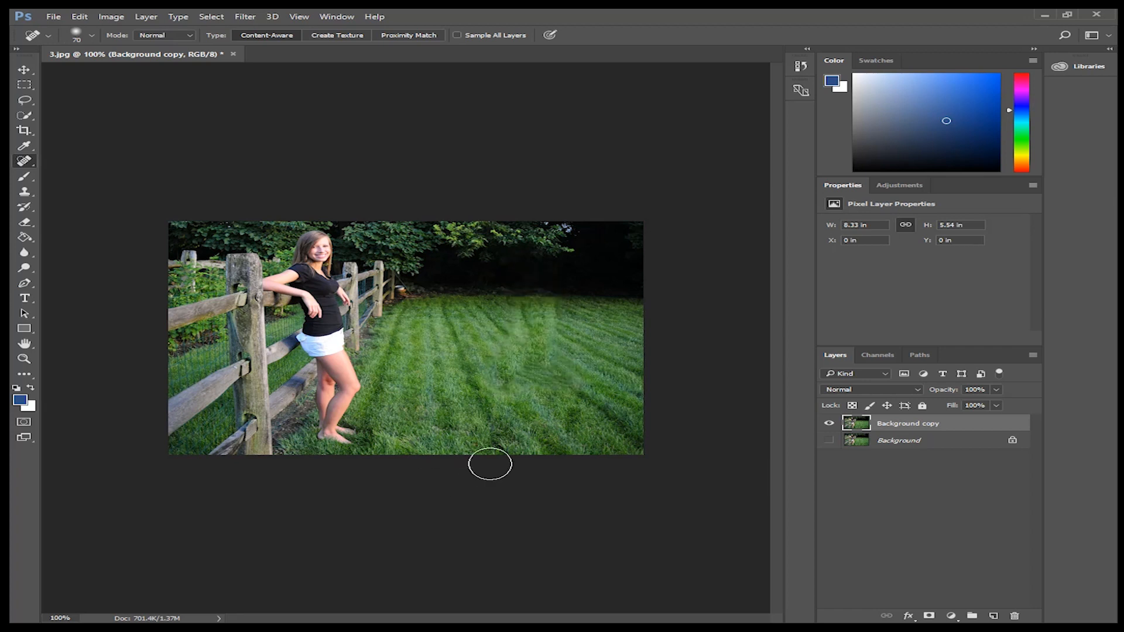
right_click(27, 162)
left_click(28, 161)
key("ctrl+z")
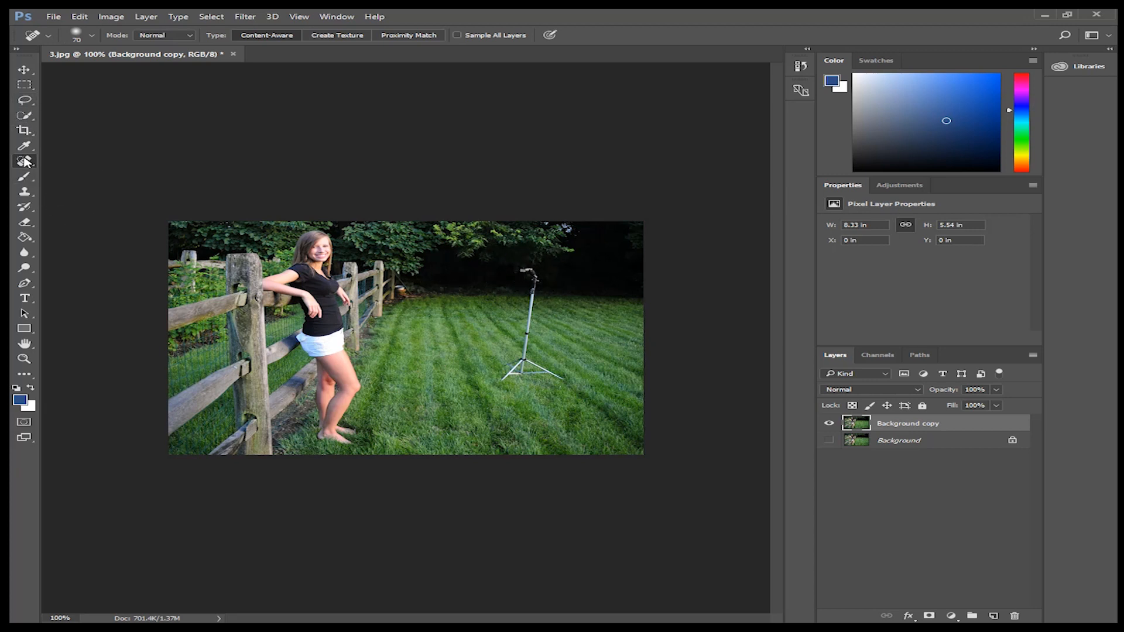
Step: Remove the light stand by lassoing around it, filling the selection with Content-Aware at 100% opacity, and deselecting
left_click(24, 102)
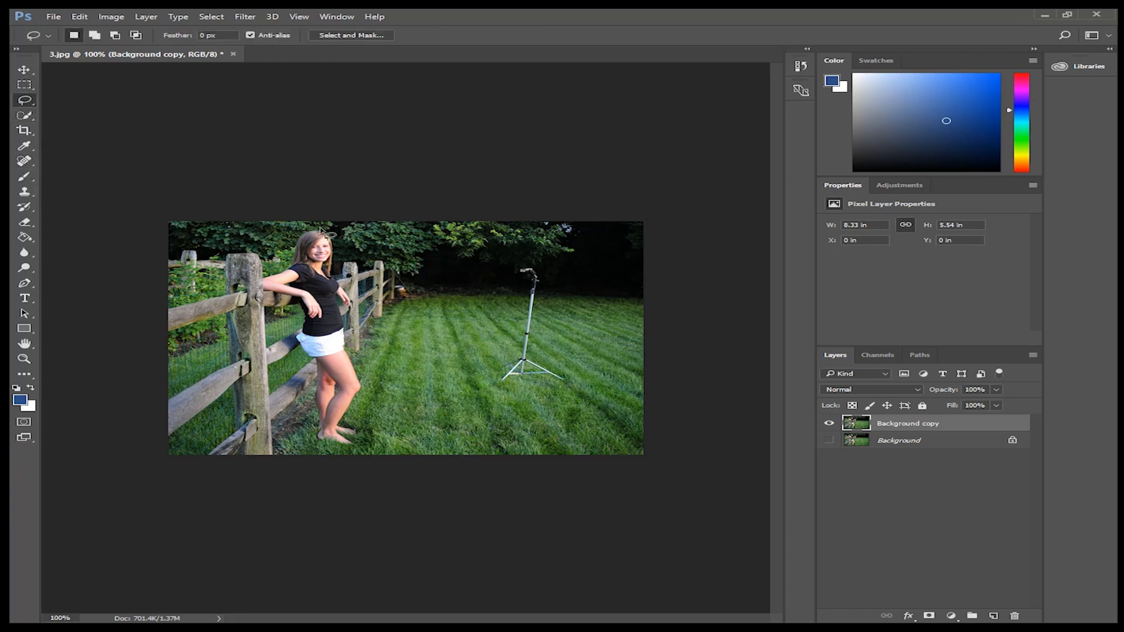
mouse_move(519, 263)
left_mouse_down()
mouse_move(514, 341)
mouse_move(492, 374)
mouse_move(499, 388)
mouse_move(571, 387)
mouse_move(548, 345)
mouse_move(549, 286)
left_mouse_up()
right_click(530, 318)
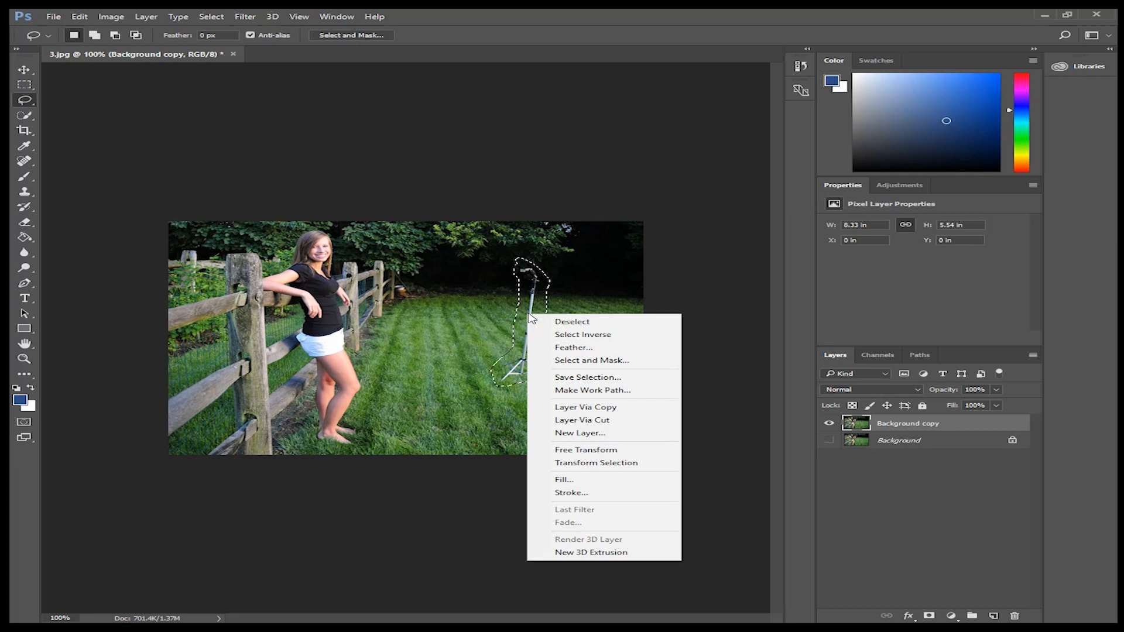
left_click(577, 481)
left_click(609, 182)
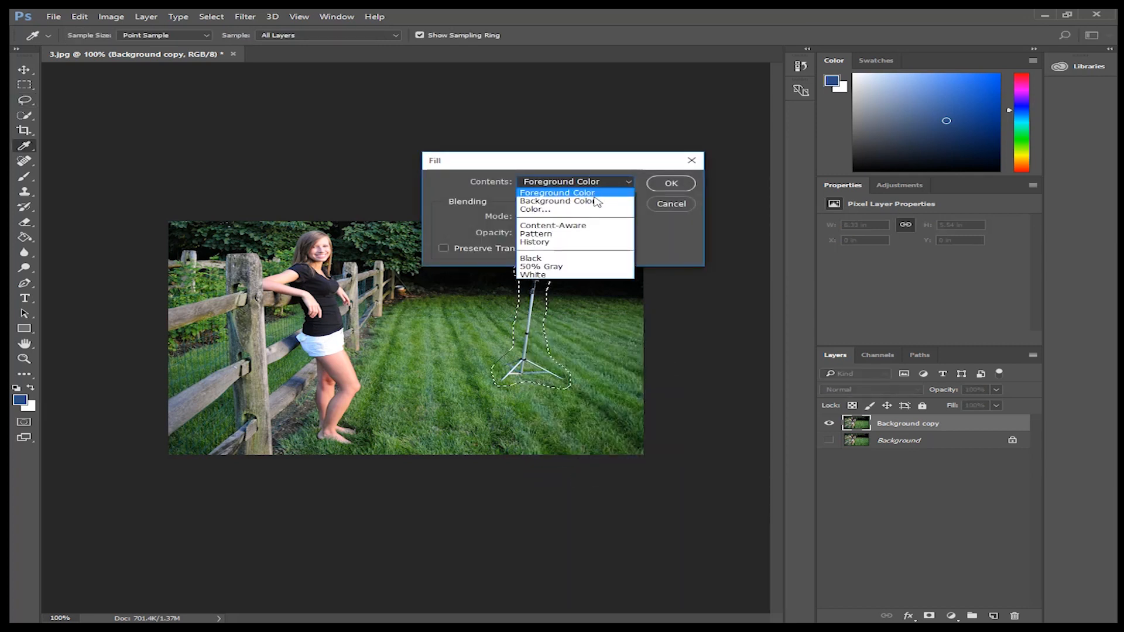
left_click(562, 225)
left_click_drag(608, 162, 474, 83)
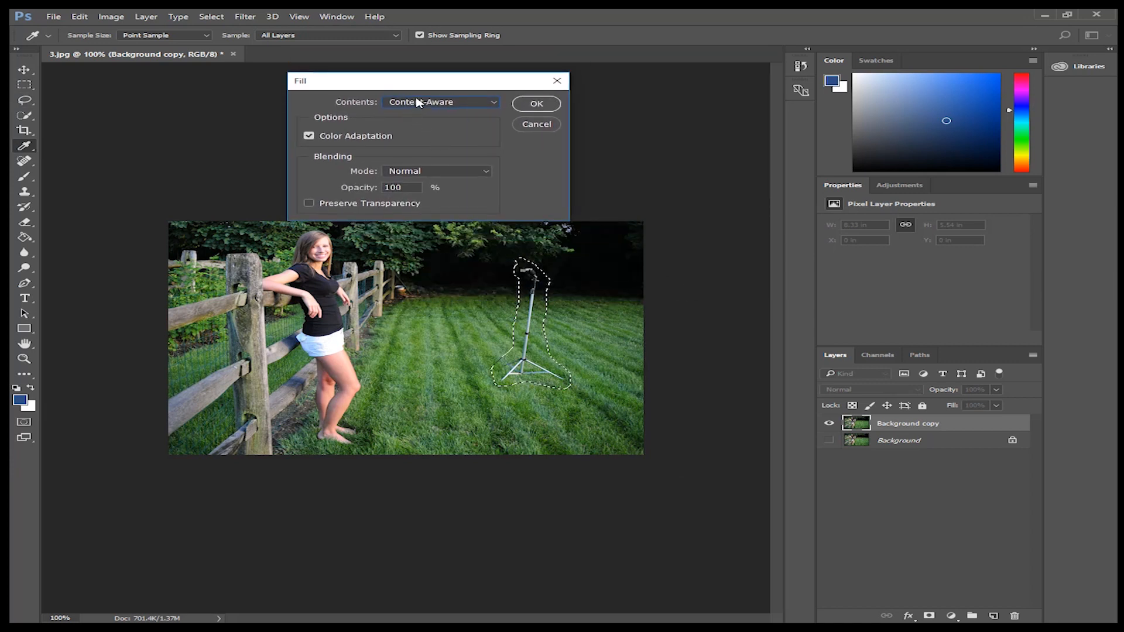
left_click(537, 103)
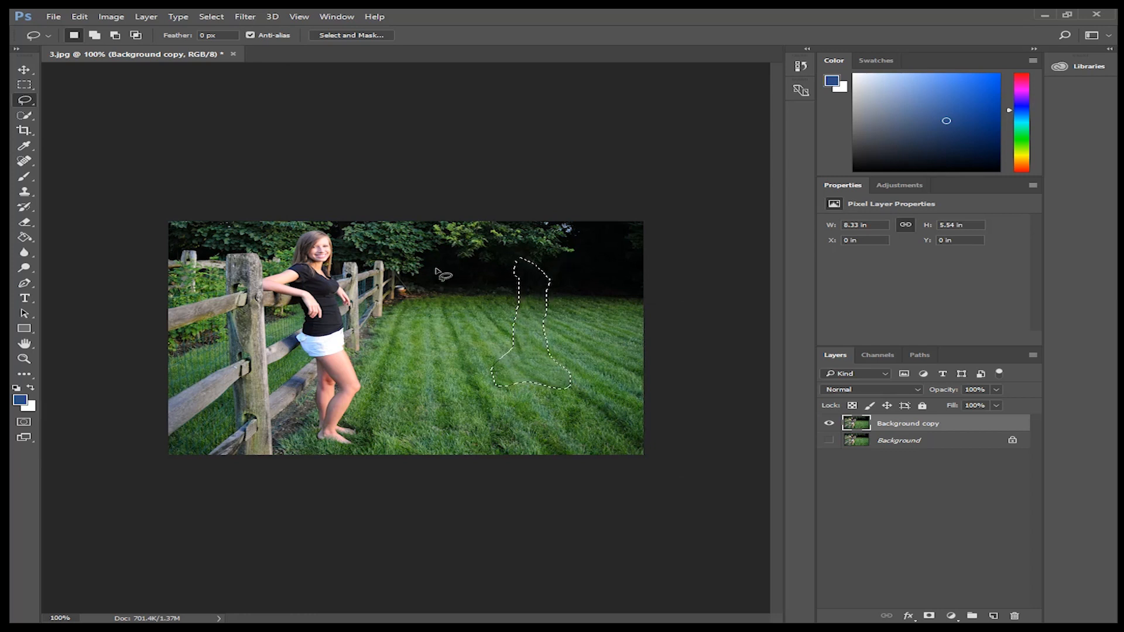
key("ctrl+d")
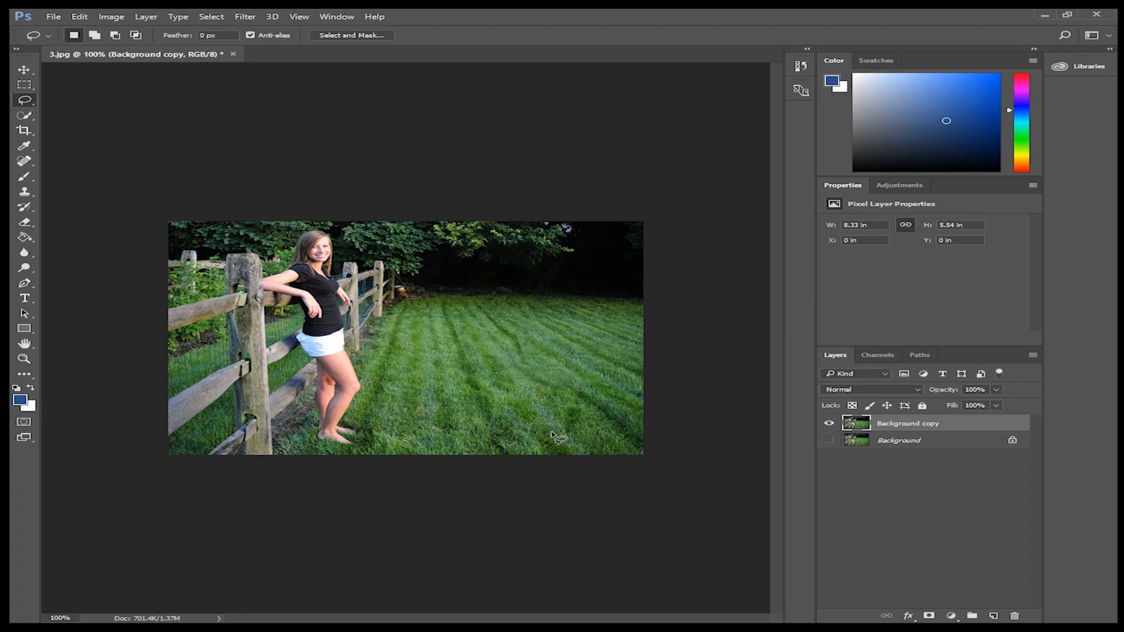
Step: Try a Content-Aware fill on a lasso selection around the woman at the fence, undo it and deselect
mouse_move(365, 449)
left_mouse_down()
mouse_move(379, 404)
mouse_move(356, 352)
mouse_move(359, 266)
mouse_move(313, 223)
mouse_move(245, 277)
mouse_move(288, 426)
mouse_move(306, 442)
mouse_move(374, 454)
left_mouse_up()
right_click(311, 328)
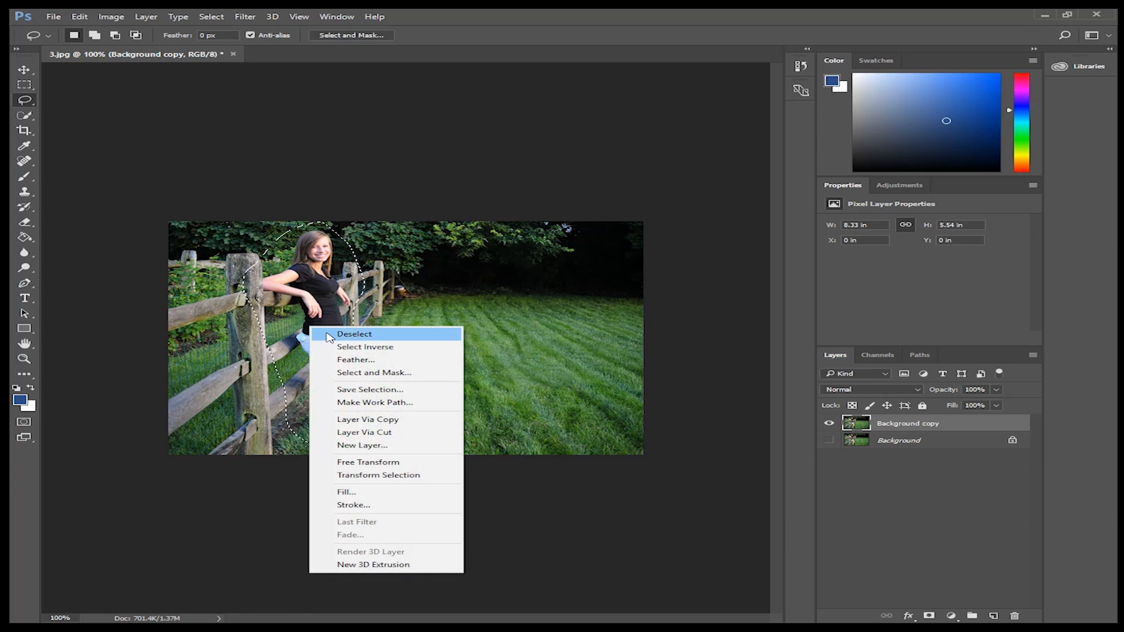
left_click(413, 495)
left_click(531, 104)
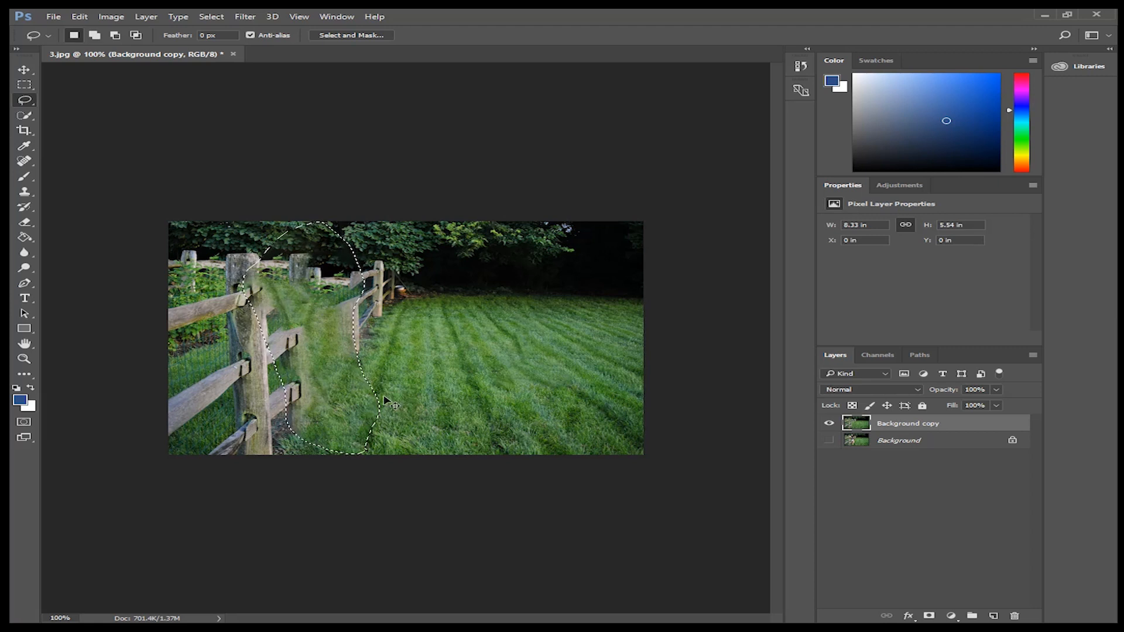
key("ctrl+z")
key("ctrl+d")
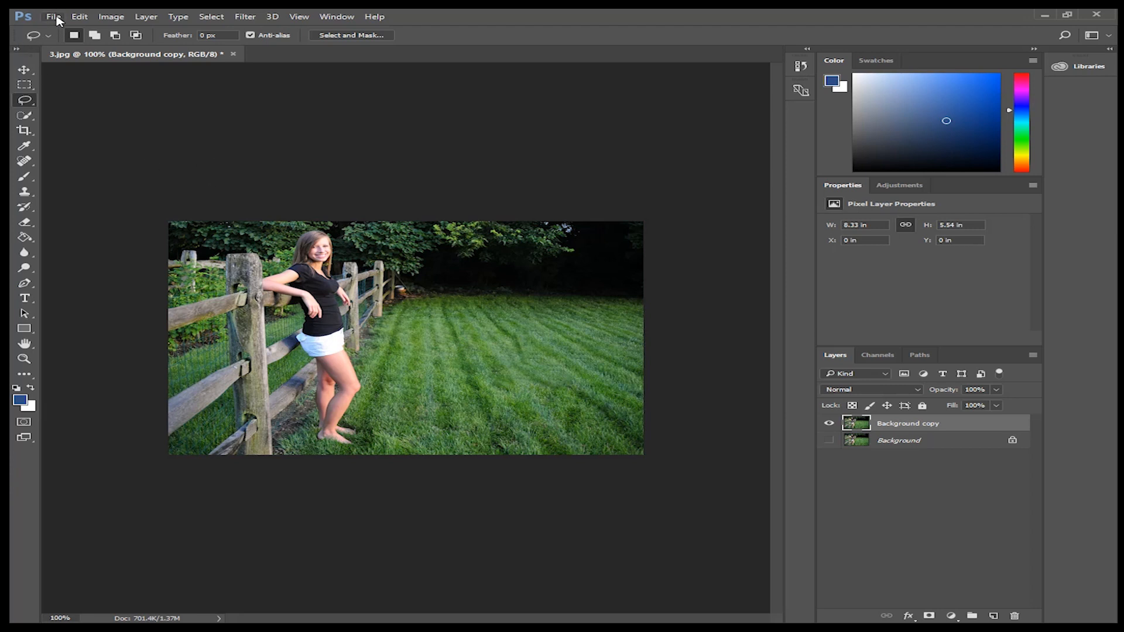
Step: Save the layered image as the Photoshop file "Image 2" in the Block 3 folder, with Maximize Compatibility on
left_click(55, 17)
left_click(75, 145)
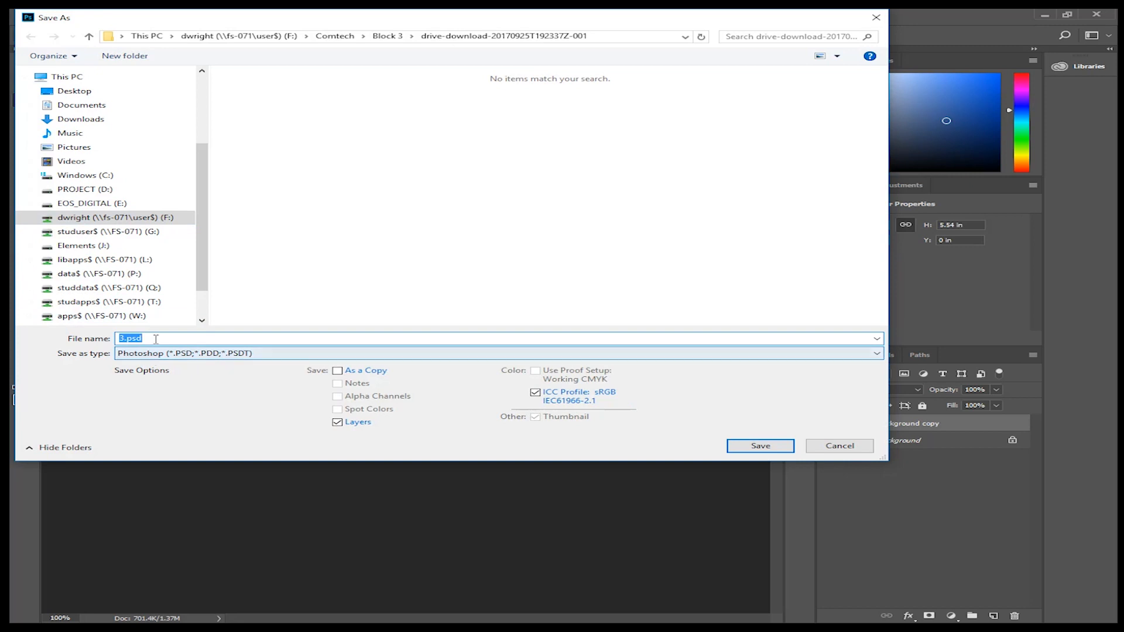
left_click(388, 36)
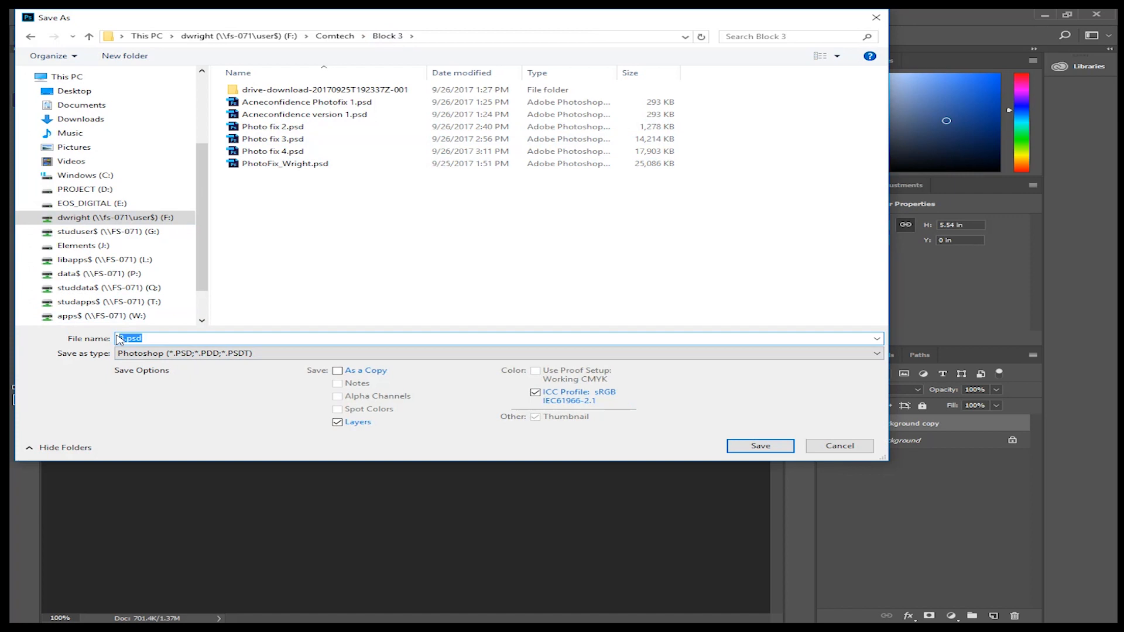
type("Image 2")
key("Return")
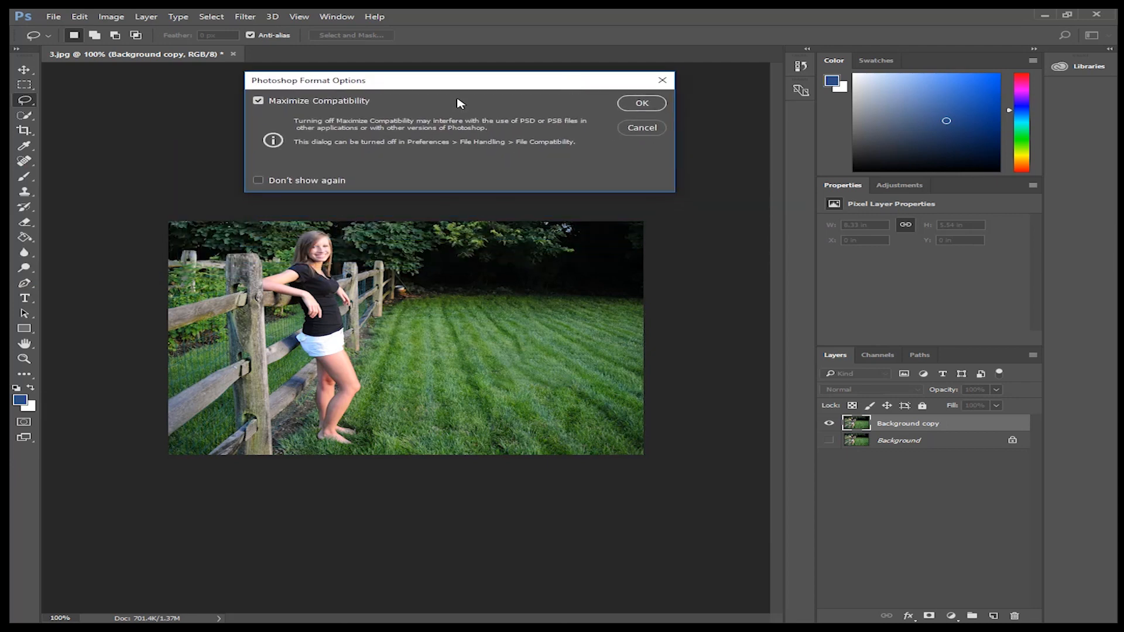
left_click(651, 103)
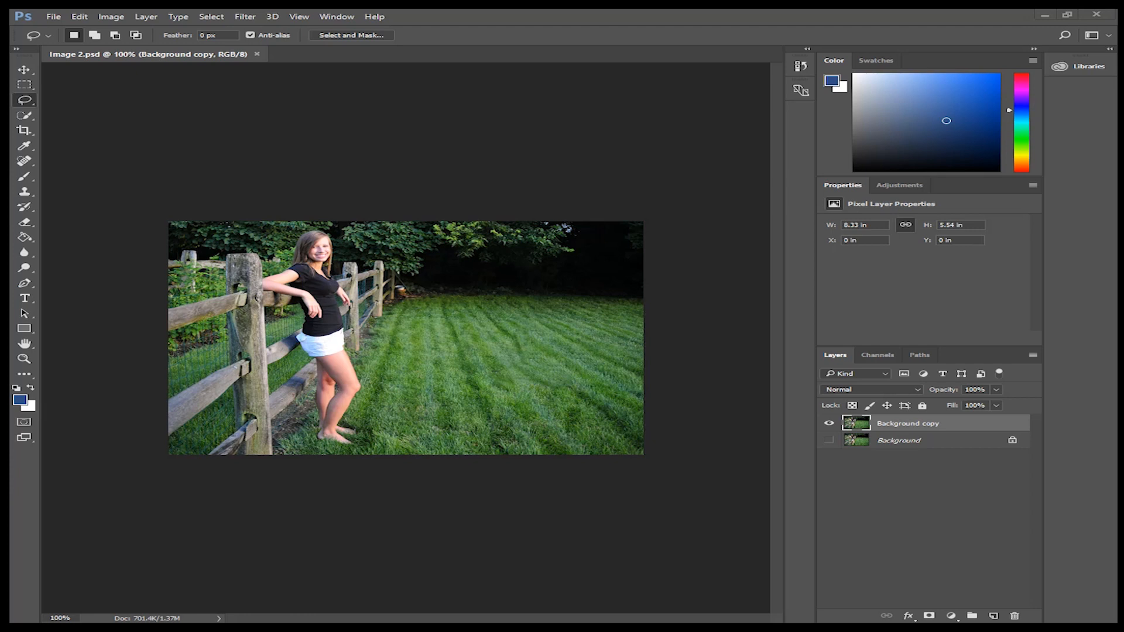
Step: In File Explorer, open Comtech > Block 3 on the F: drive and display the saved files as large thumbnails
left_click_drag(9, 141, 557, 77)
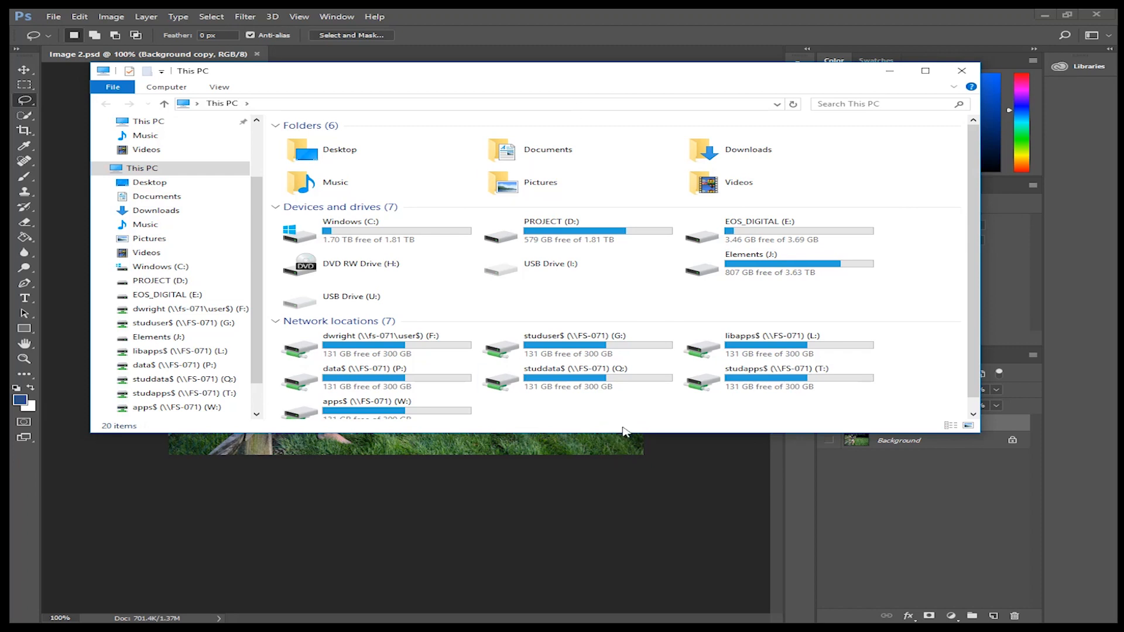
left_click_drag(630, 434, 616, 511)
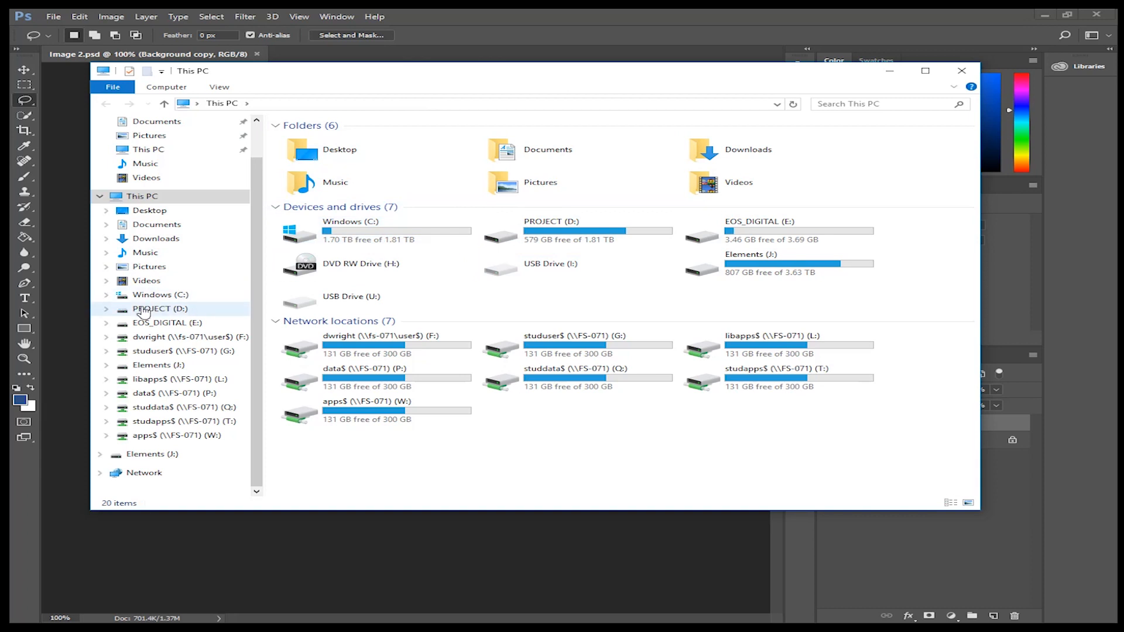
left_click(187, 342)
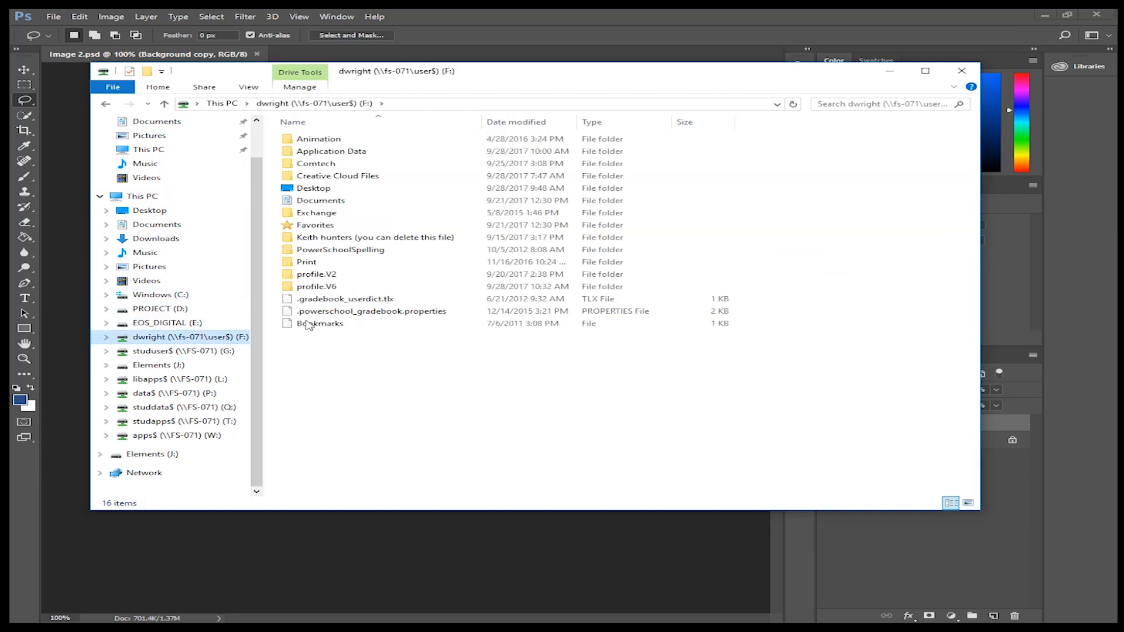
double_click(278, 167)
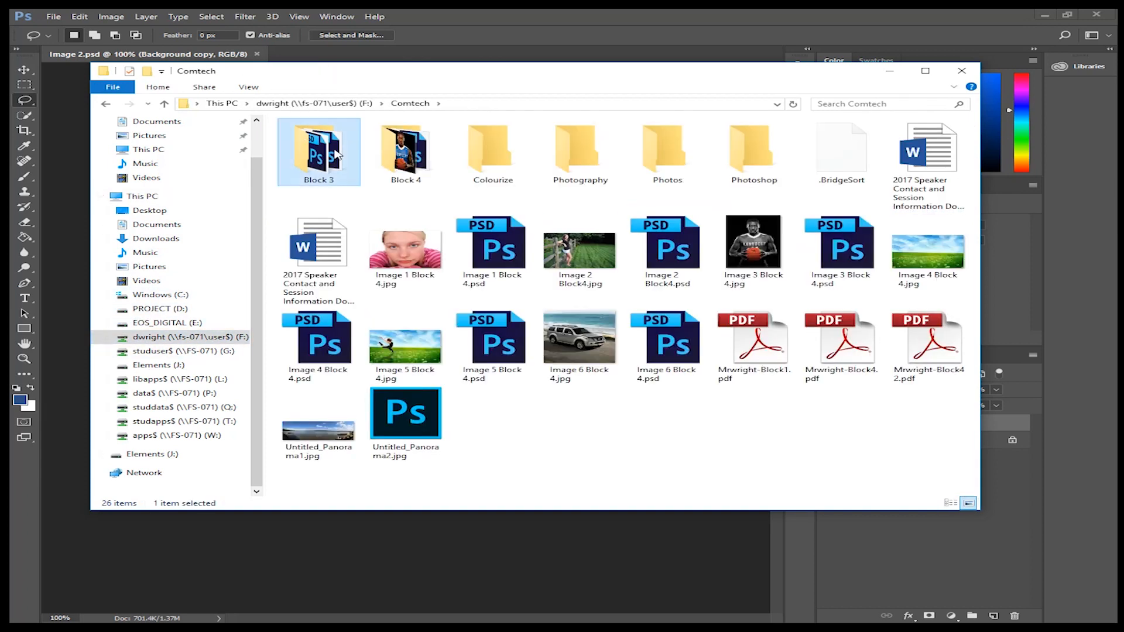
double_click(300, 141)
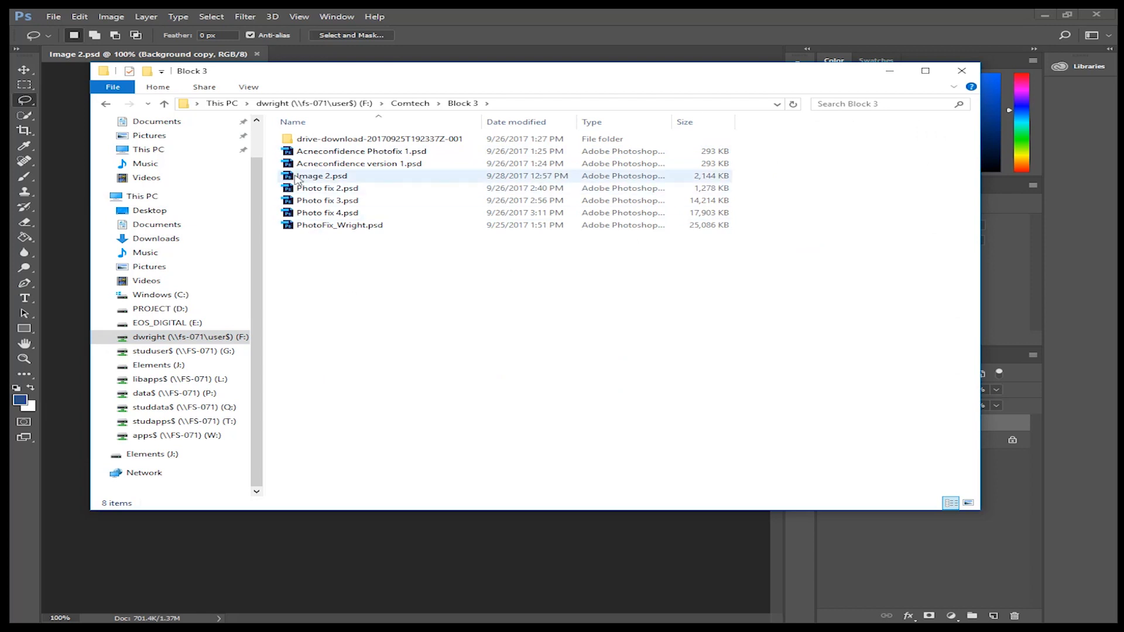
left_click(969, 504)
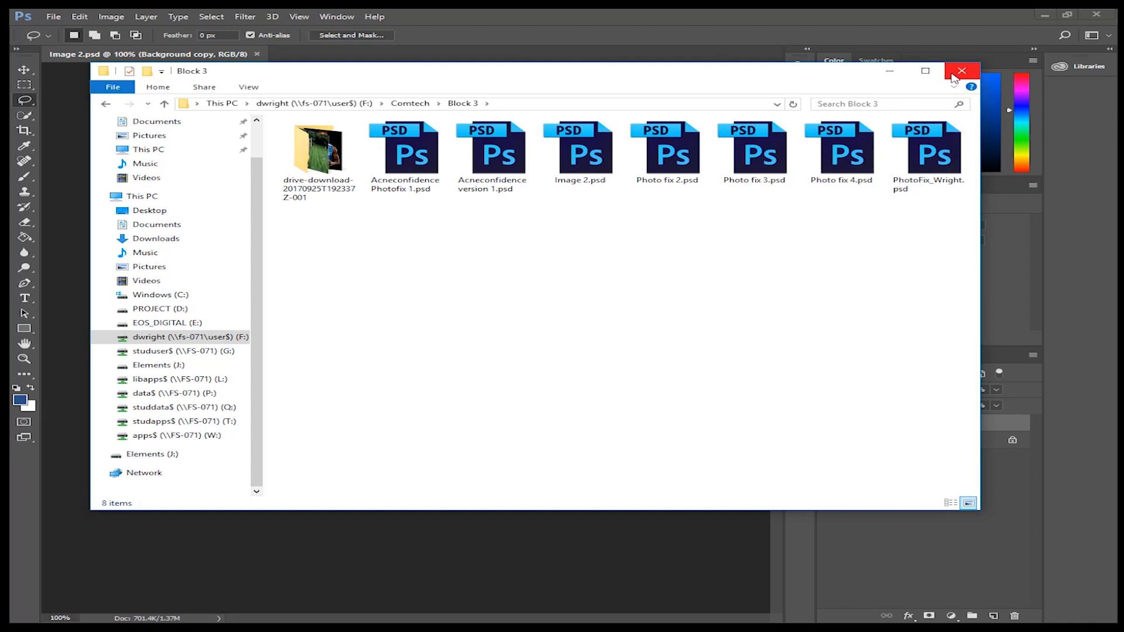
Step: Switch to Adobe Bridge and browse to the Comtech > Block 3 folder on the F: drive
mouse_move(615, 77)
left_mouse_down()
mouse_move(589, 62)
mouse_move(602, 61)
left_mouse_up()
left_click(936, 60)
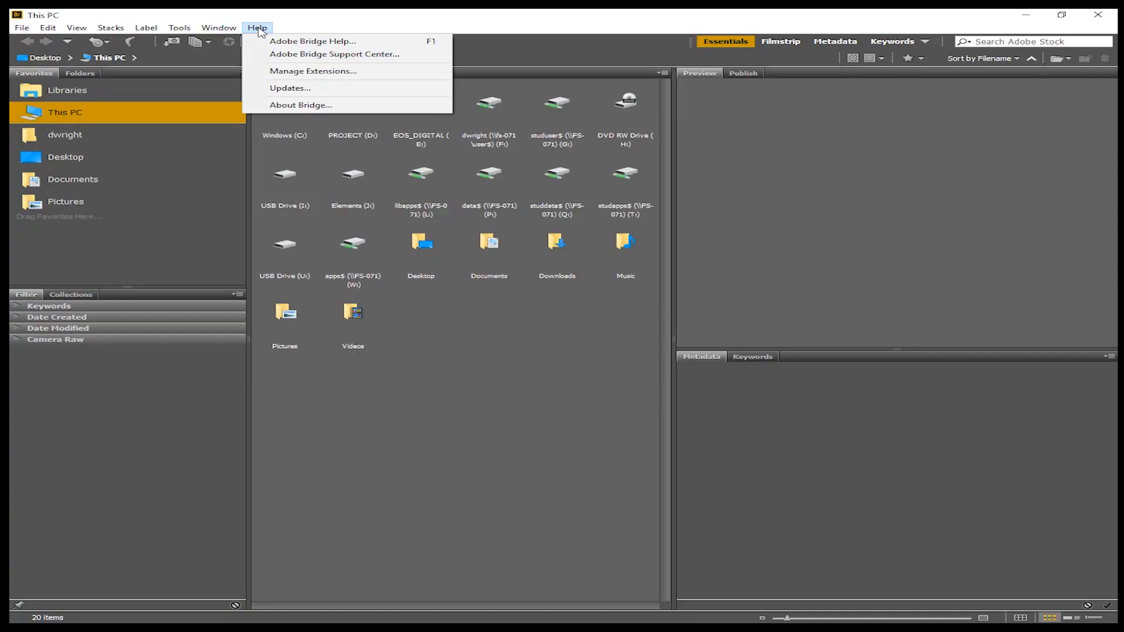
left_click(293, 28)
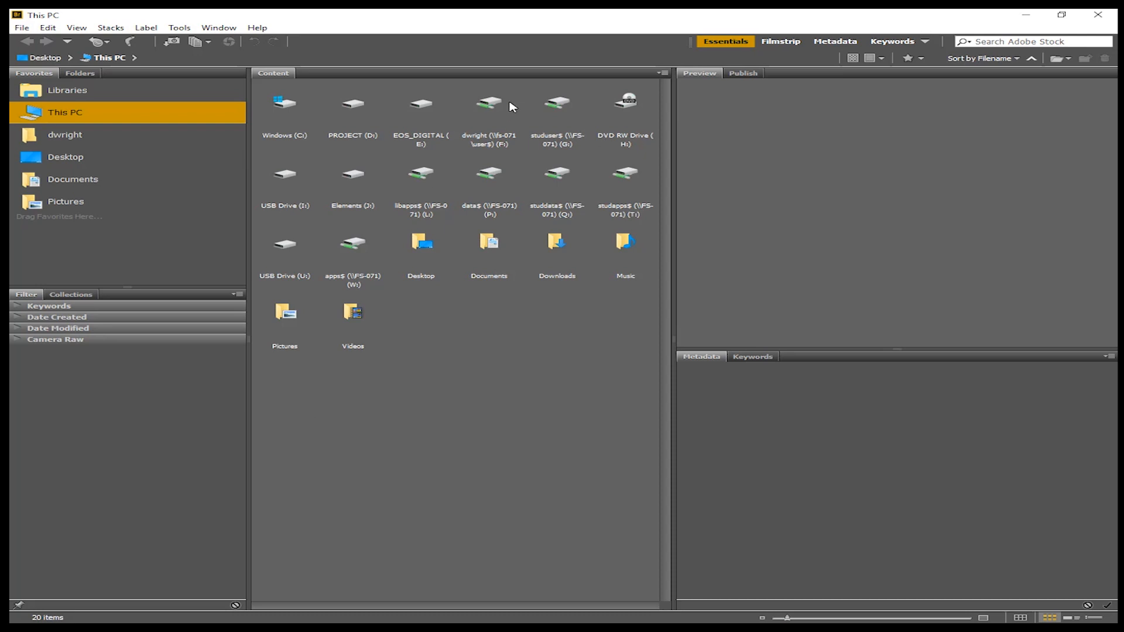
double_click(489, 107)
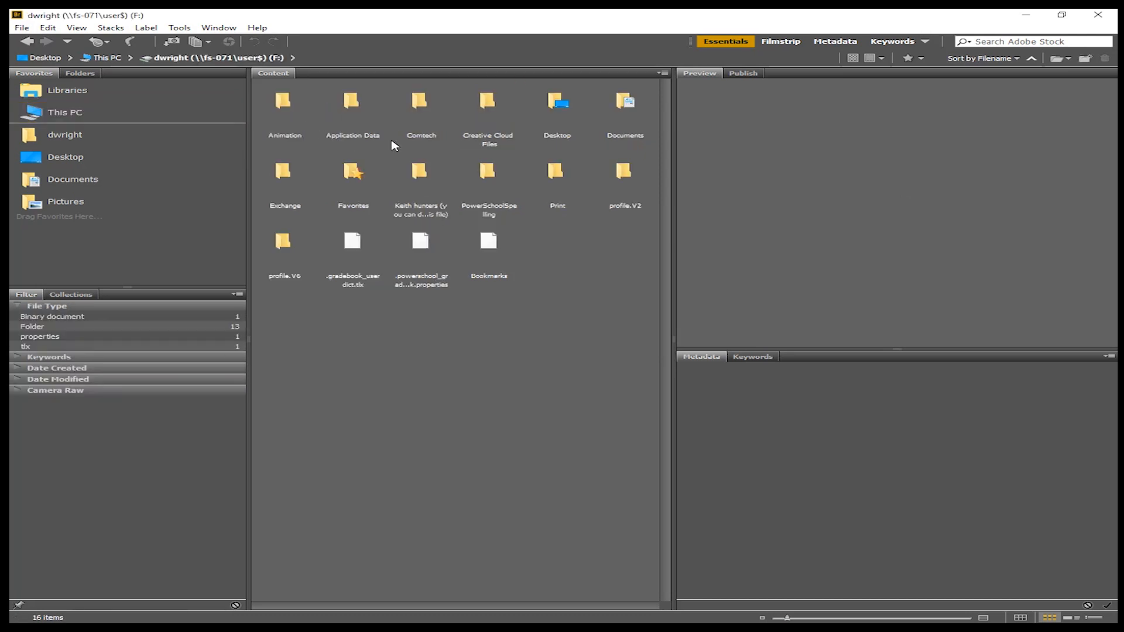
double_click(421, 105)
double_click(283, 104)
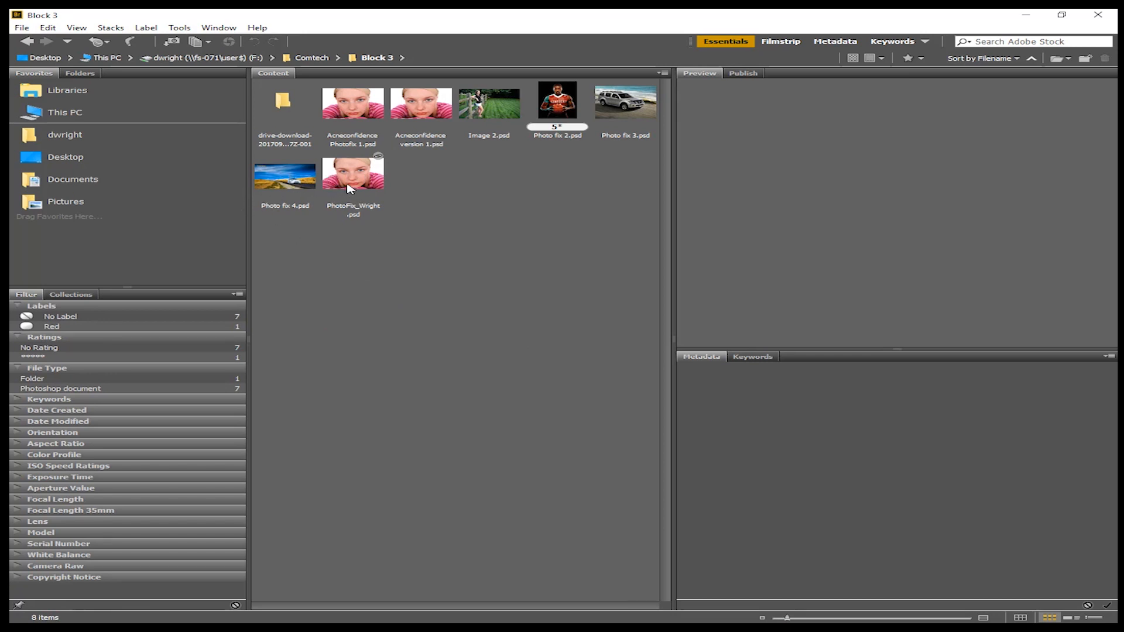
Step: Preview Acneconfidence version 1.psd and Image 2.psd, and view Photo fix 2.psd in Photoshop before returning to Bridge
left_click(423, 110)
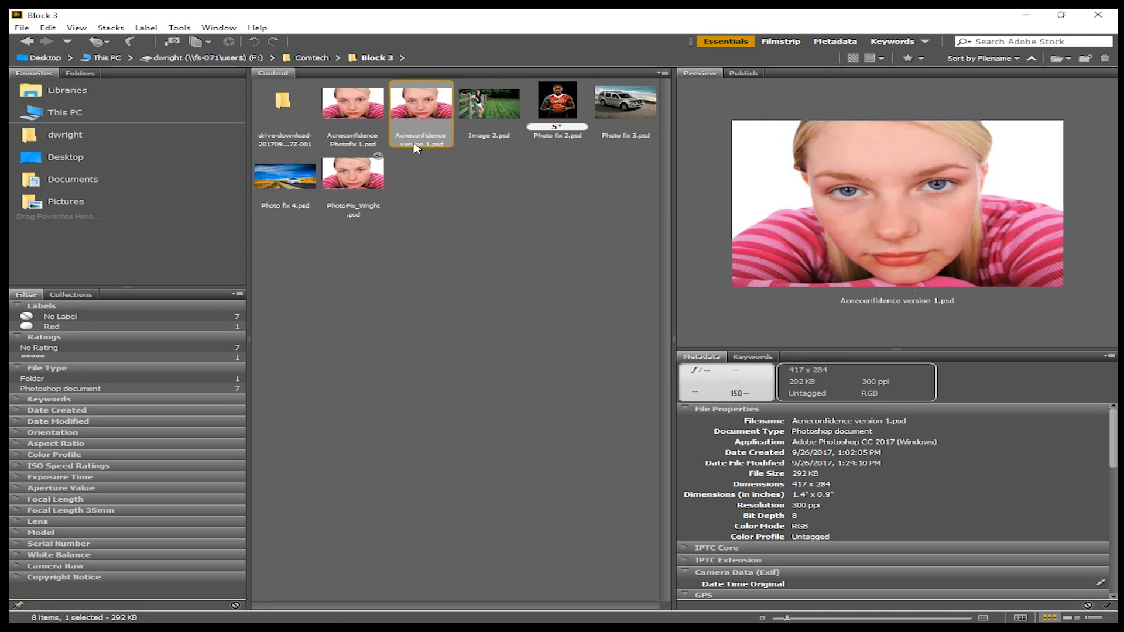
left_click(484, 104)
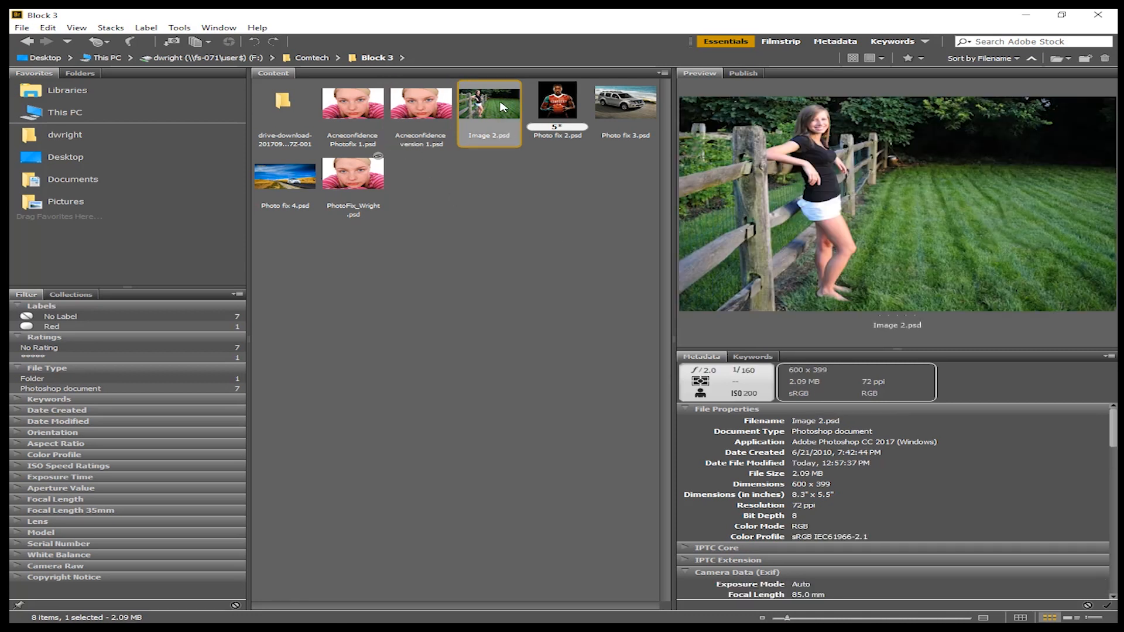
double_click(563, 104)
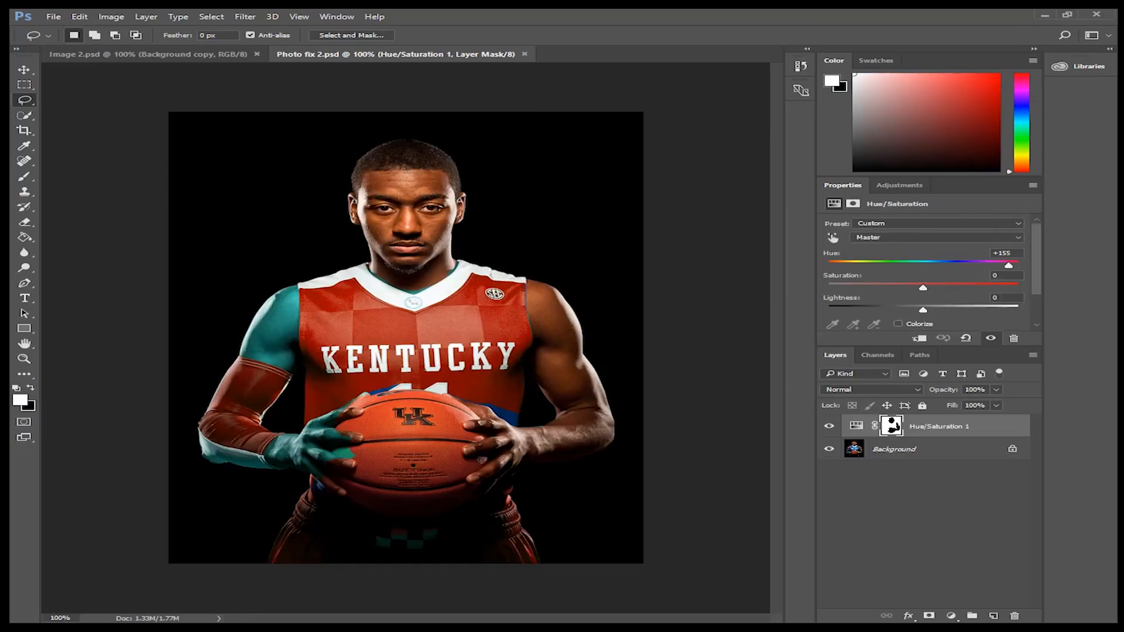
left_click(1045, 15)
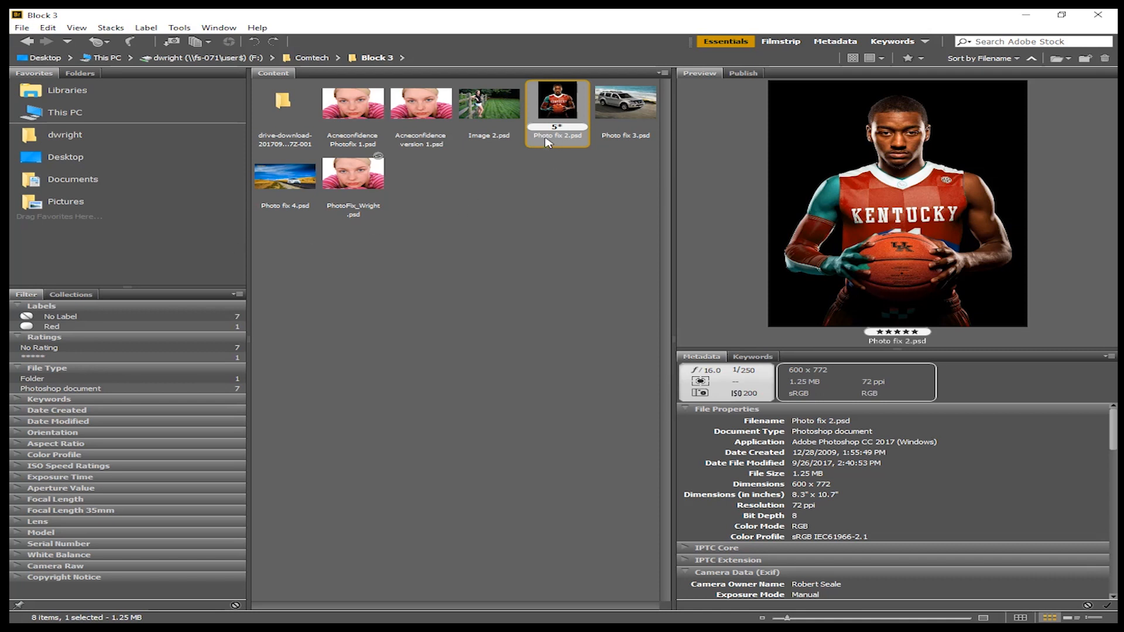
Step: Rename the file Acneconfidence version 1.psd as Image 1.psd
left_click(406, 145)
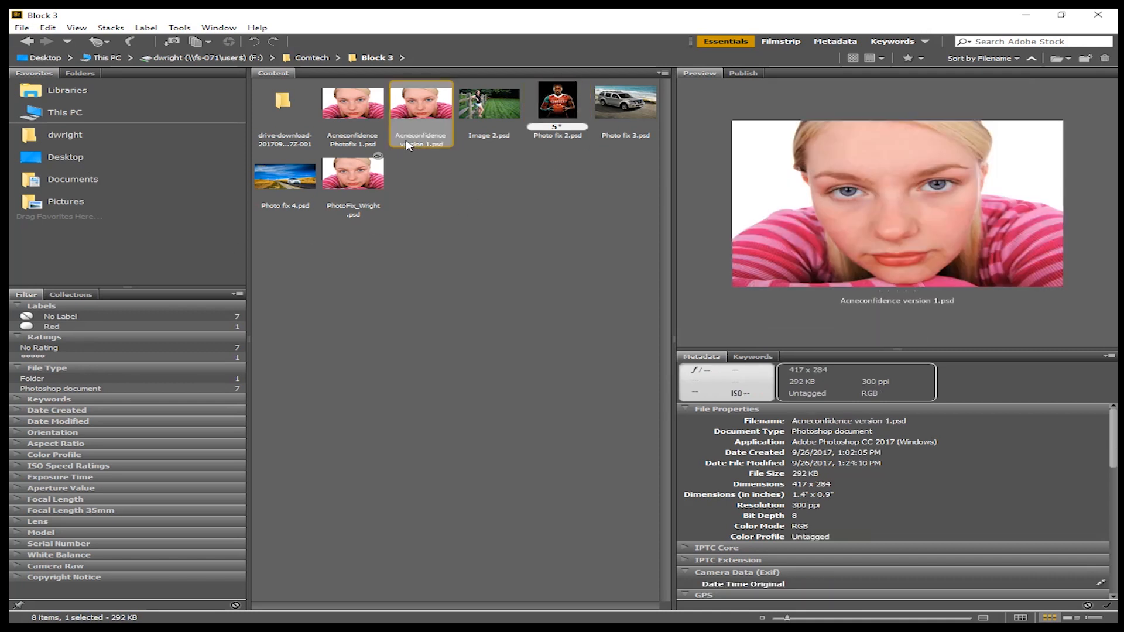
right_click(412, 145)
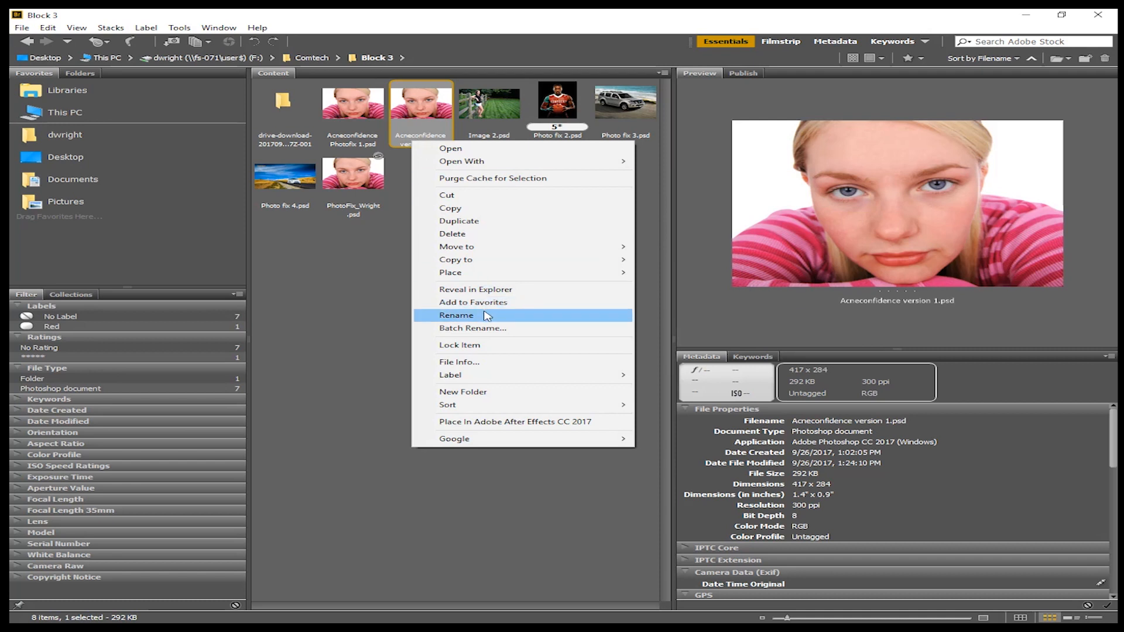
left_click(457, 316)
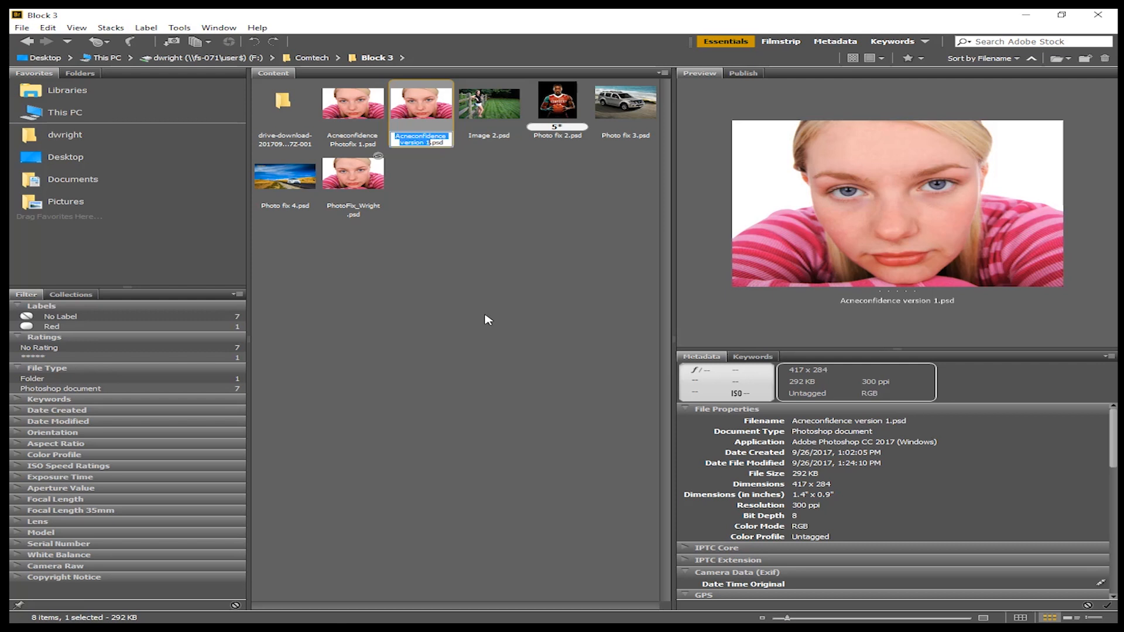
type("Image ")
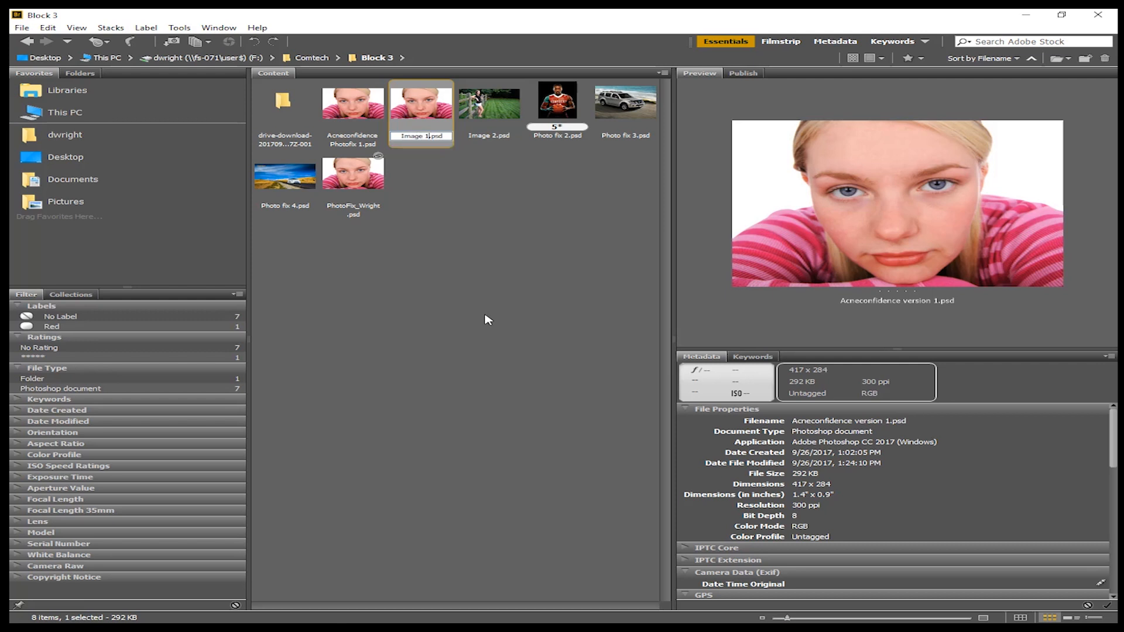
type("1")
left_click(448, 209)
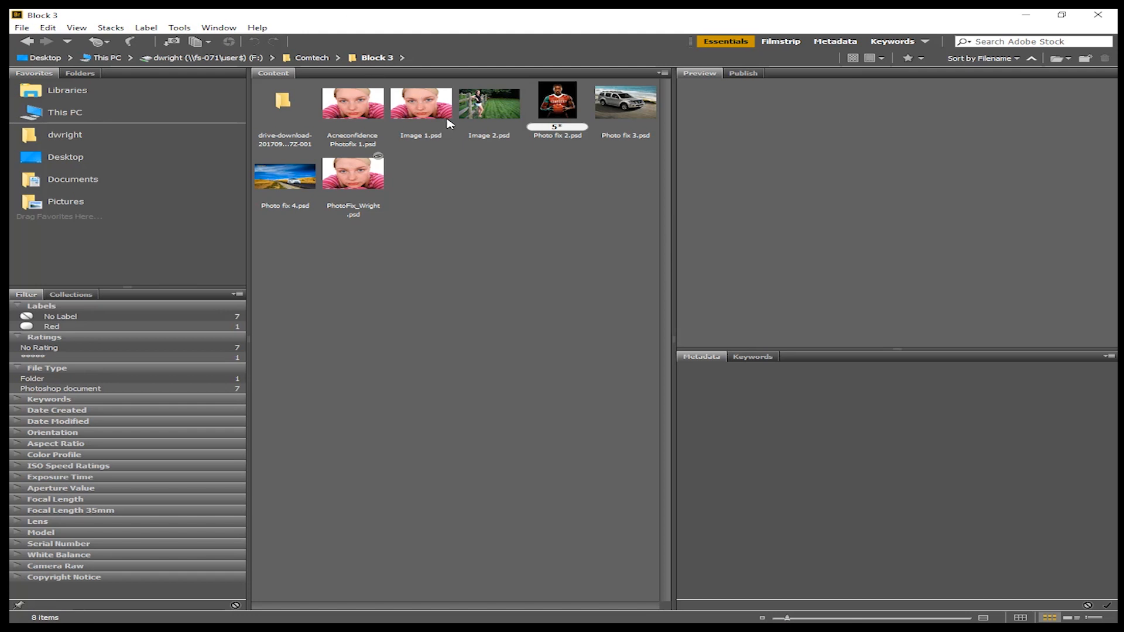
Step: Enlarge the content thumbnails and preview Image 1.psd and Image 2.psd
left_click_drag(787, 619, 813, 621)
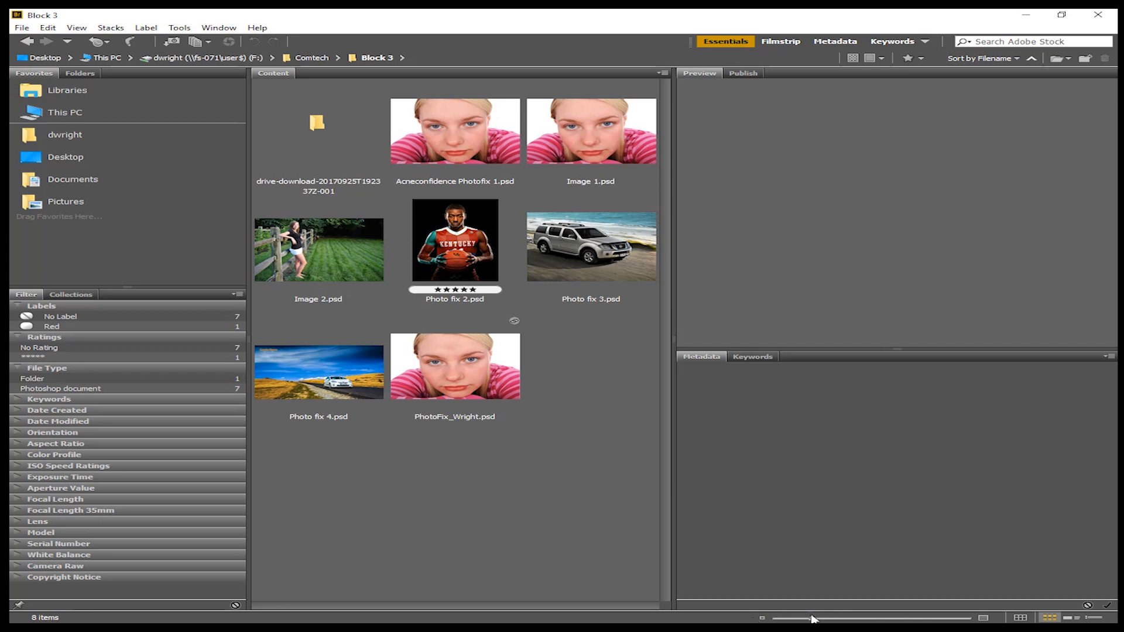
mouse_move(812, 620)
left_mouse_down()
mouse_move(849, 618)
mouse_move(774, 618)
mouse_move(811, 620)
left_mouse_up()
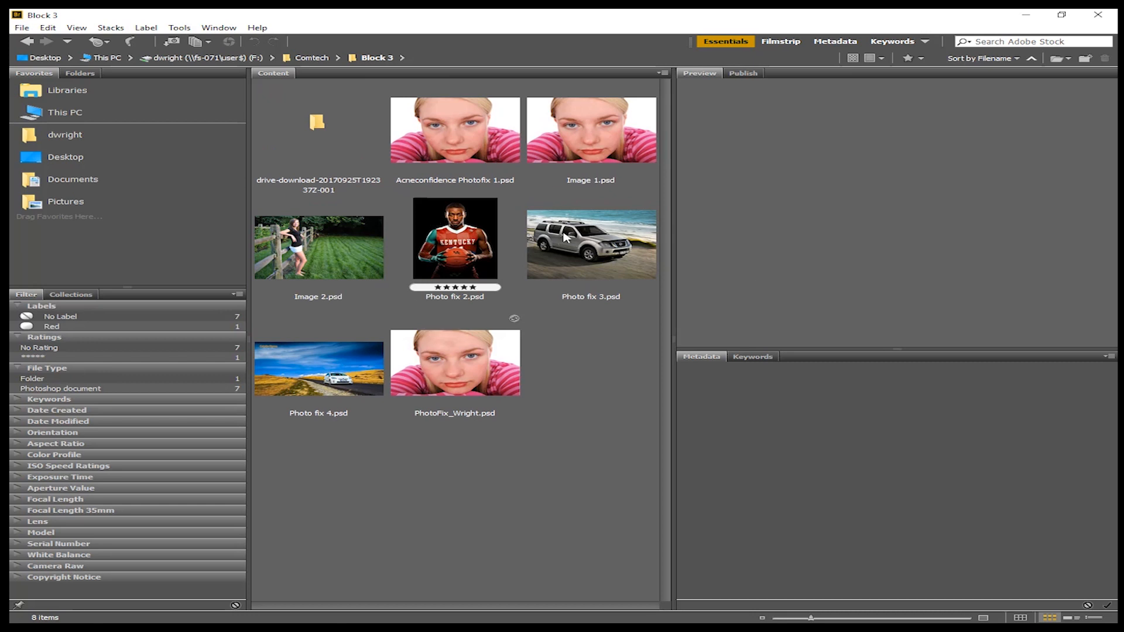
left_click(605, 143)
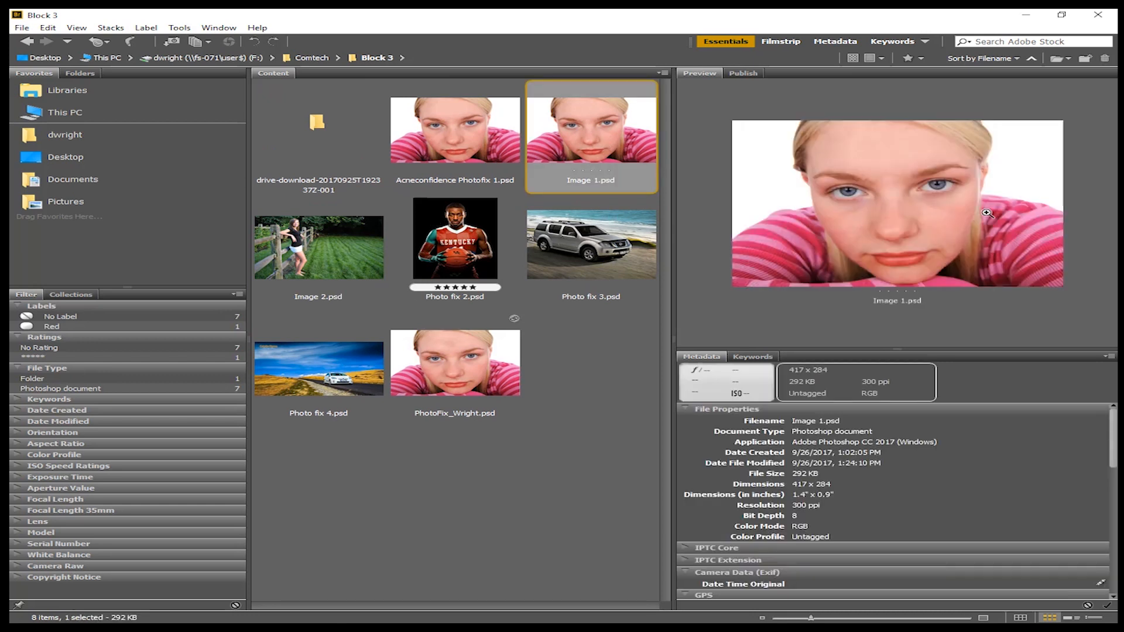
left_click(355, 262)
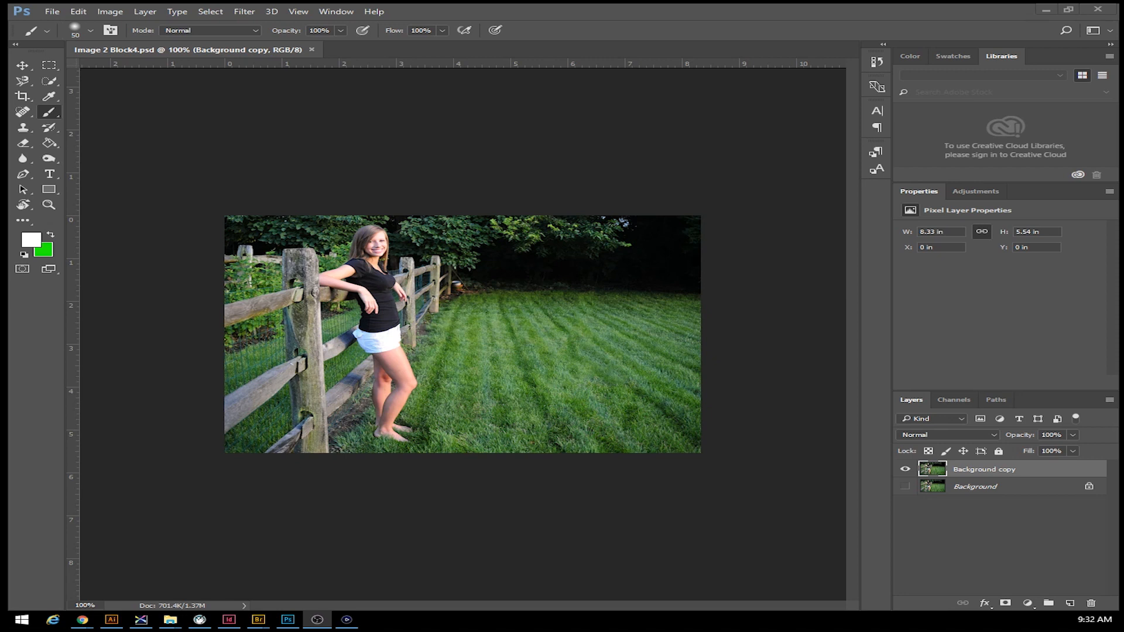
Step: In Photoshop, close Image 2 Block4.psd and open the JPG of the basketball player in the blue jersey from the Comtech folder
left_click(312, 50)
left_click(53, 11)
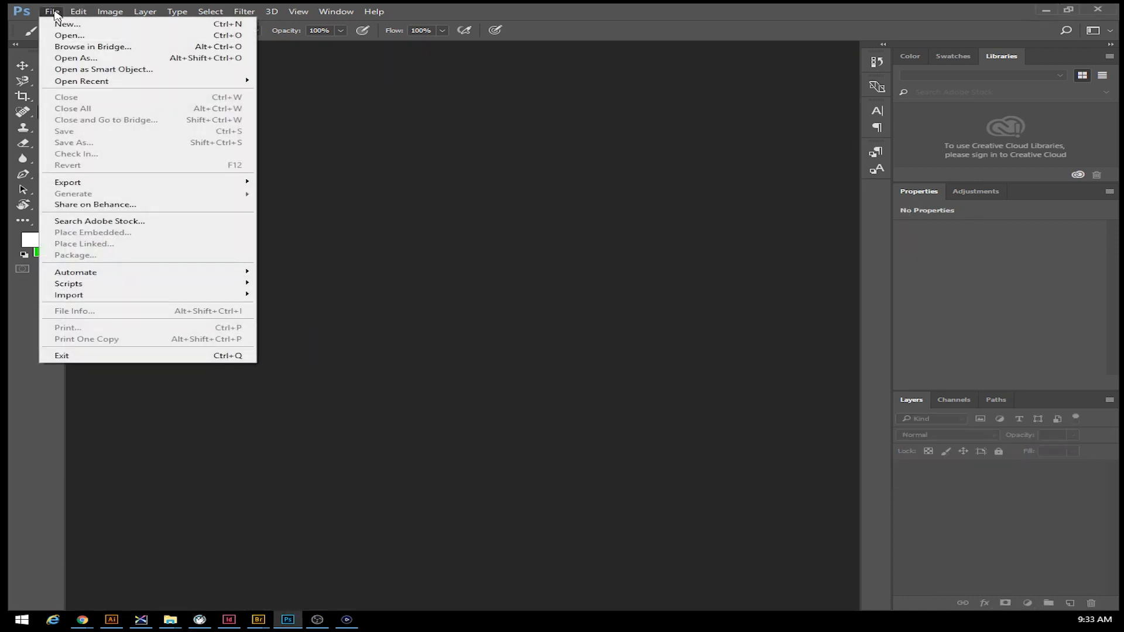
left_click(69, 35)
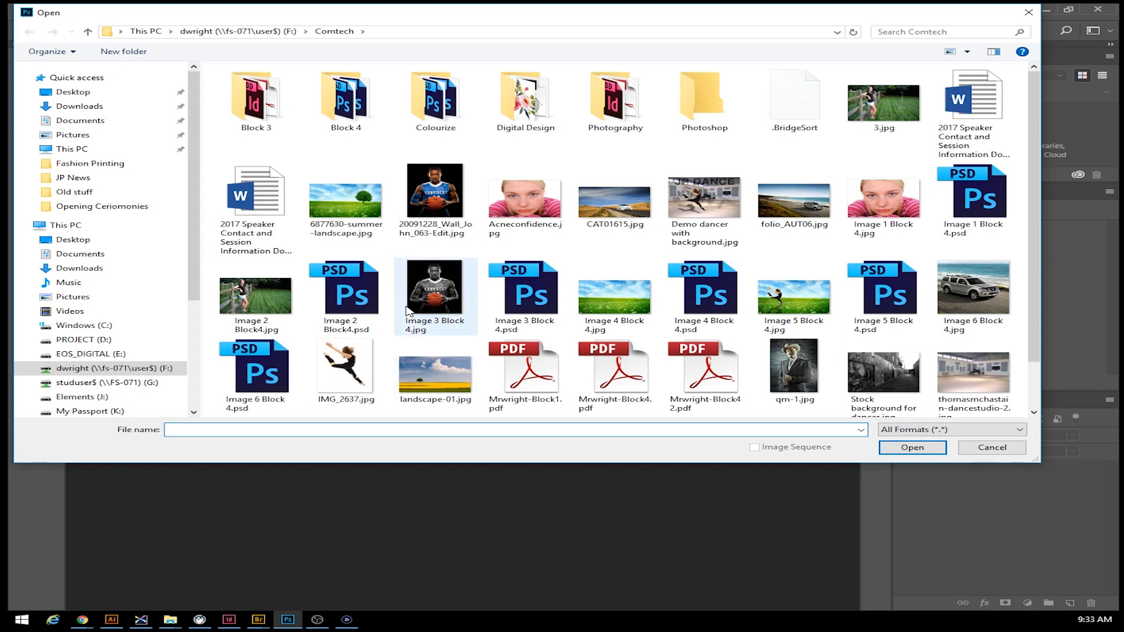
left_click(441, 194)
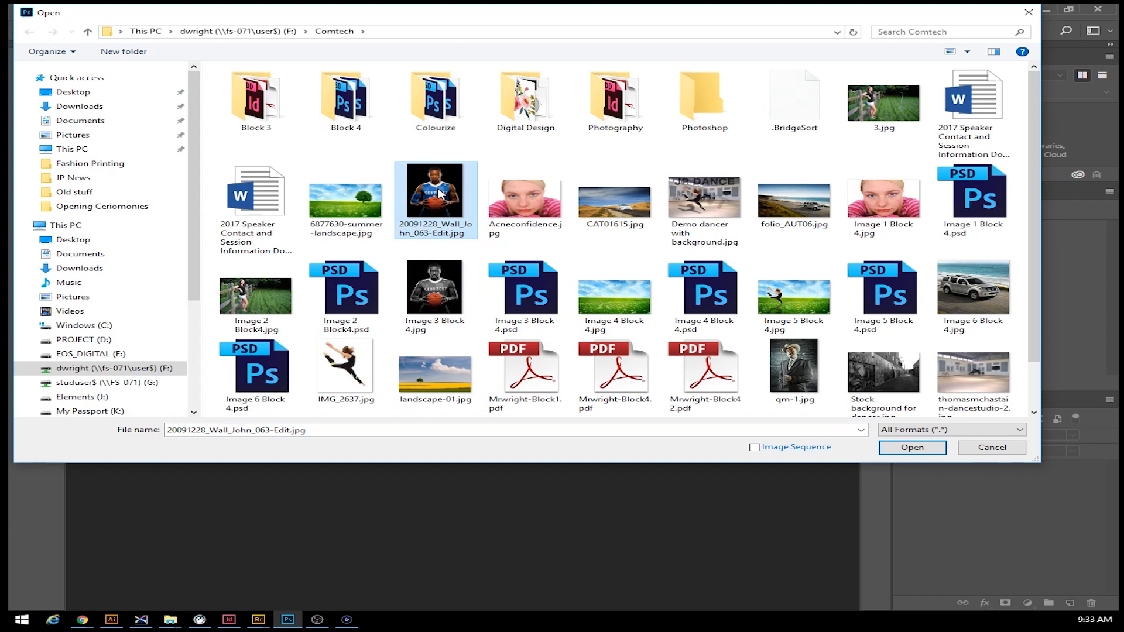
double_click(441, 194)
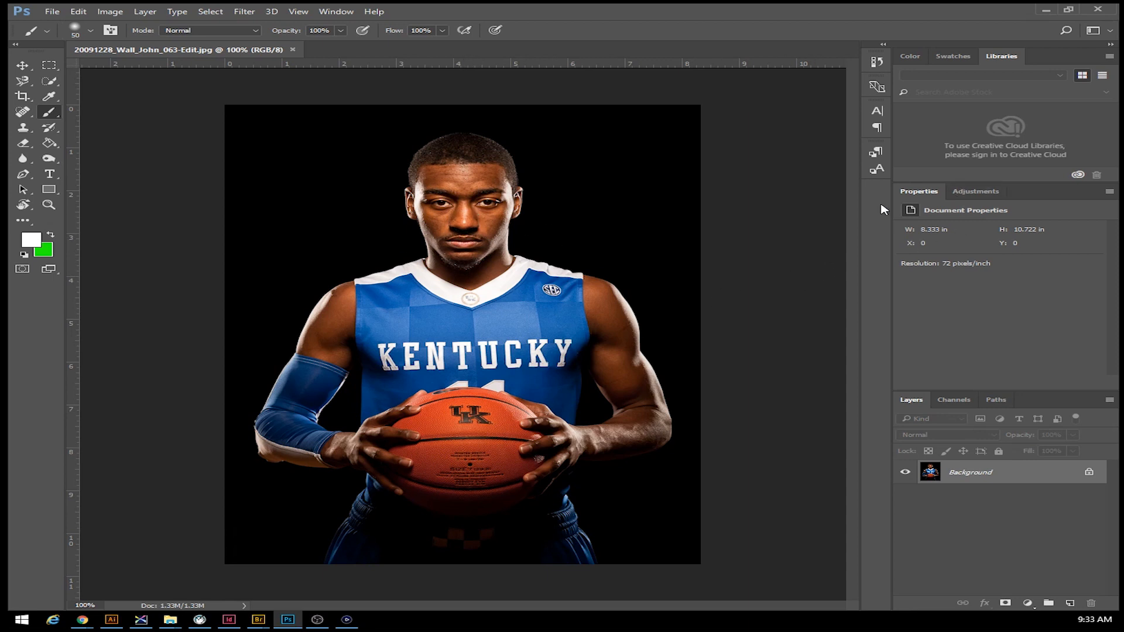
Step: Add a Hue/Saturation adjustment layer above the Background and set its Hue to +100
left_click(968, 193)
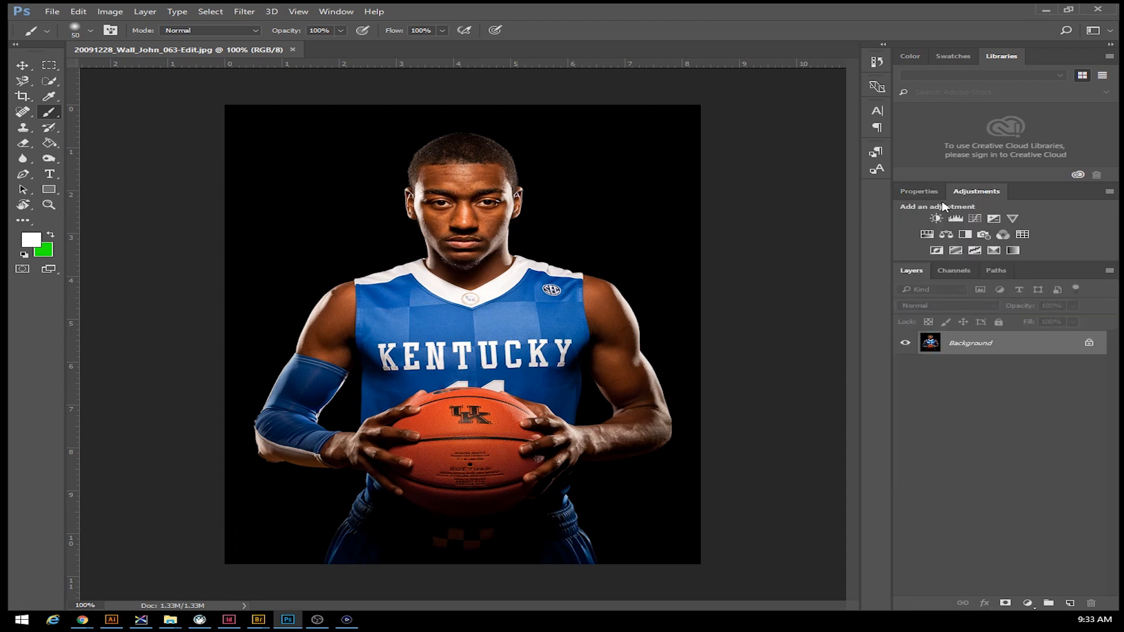
left_click_drag(941, 262, 950, 327)
left_click_drag(970, 248, 970, 203)
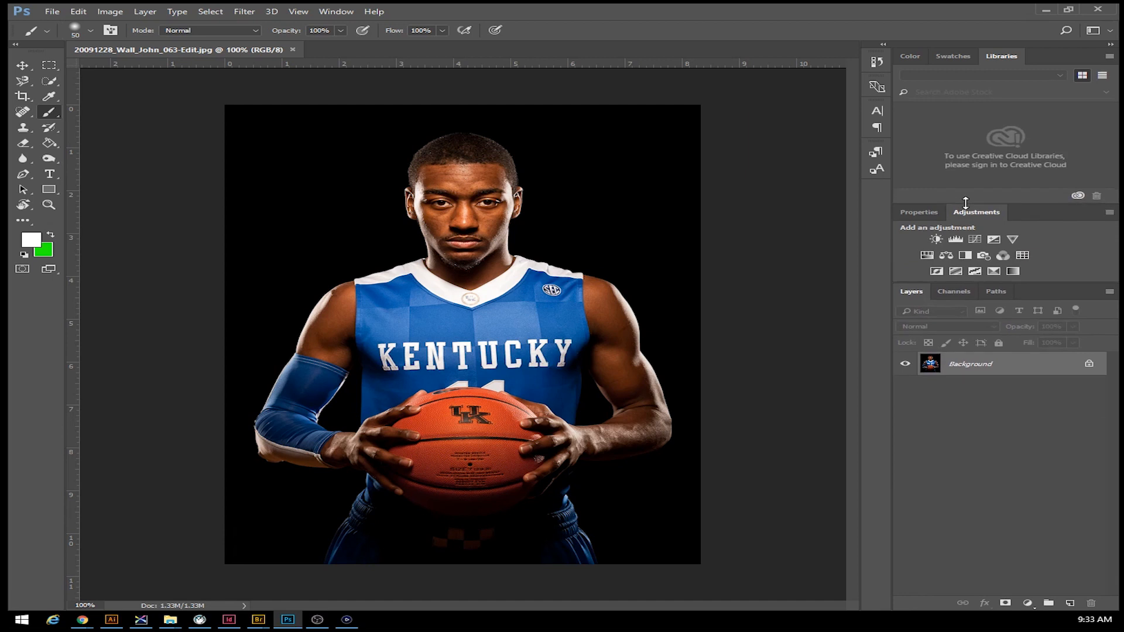
left_click(926, 256)
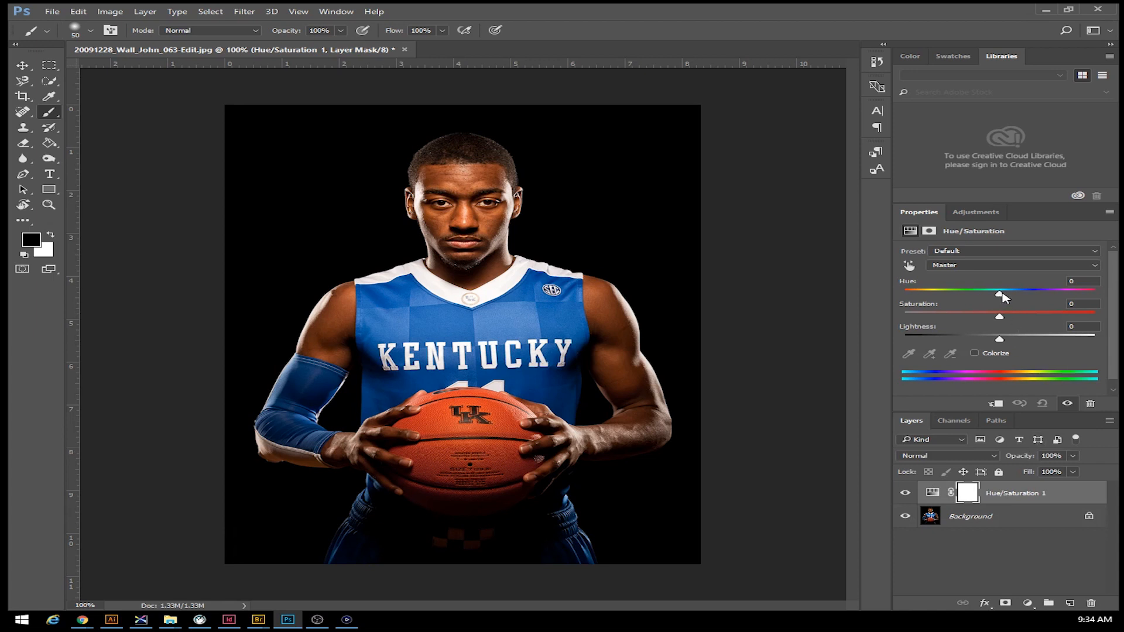
left_click_drag(1003, 297, 1067, 304)
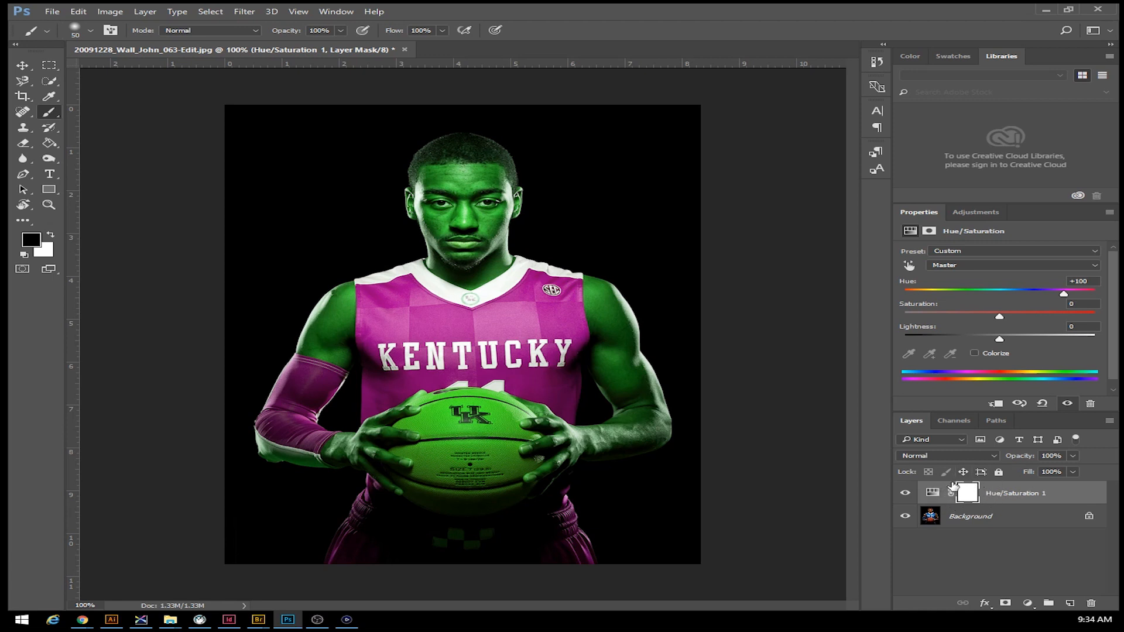
Step: Toggle the Hue/Saturation layer's visibility off and on to compare the photo with and without the adjustment
left_click(905, 495)
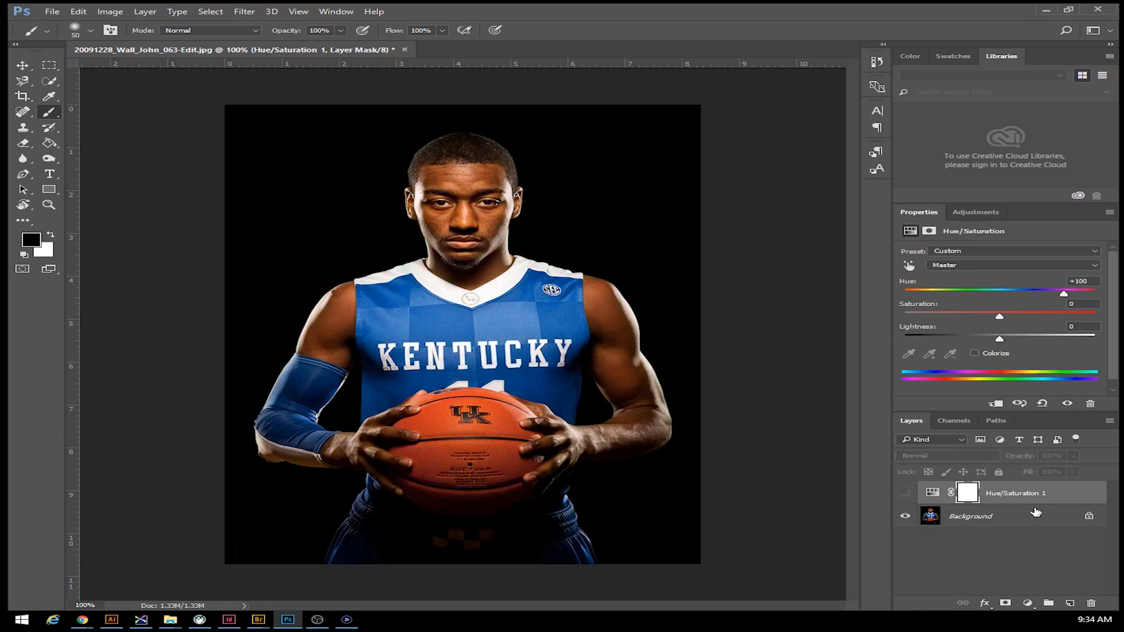
left_click(906, 494)
left_click(905, 494)
left_click(905, 494)
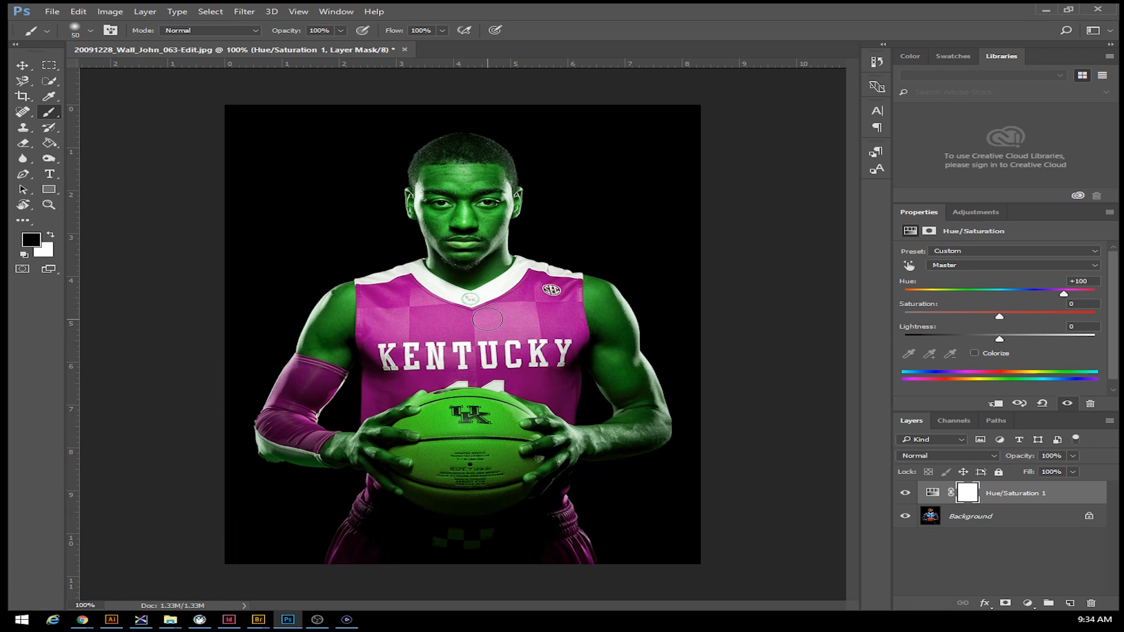
Step: Try painting black on the Hue/Saturation layer mask across the jersey above the KENTUCKY lettering, and undo the stroke
left_click(967, 495)
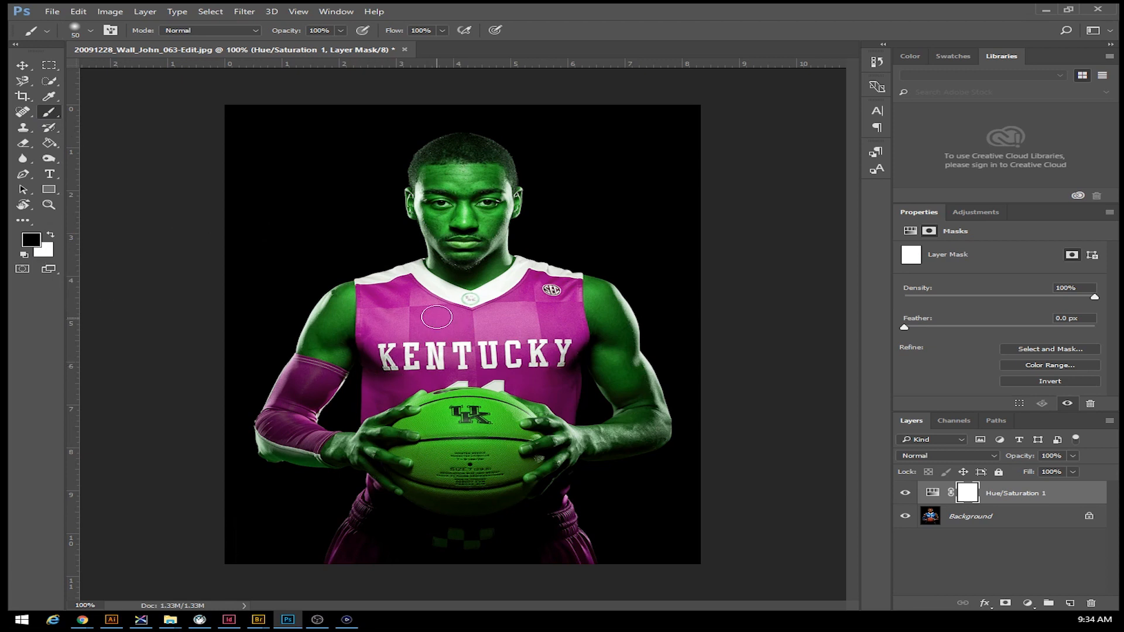
mouse_move(423, 326)
left_mouse_down()
mouse_move(392, 322)
mouse_move(538, 325)
mouse_move(392, 329)
mouse_move(541, 327)
mouse_move(456, 341)
left_mouse_up()
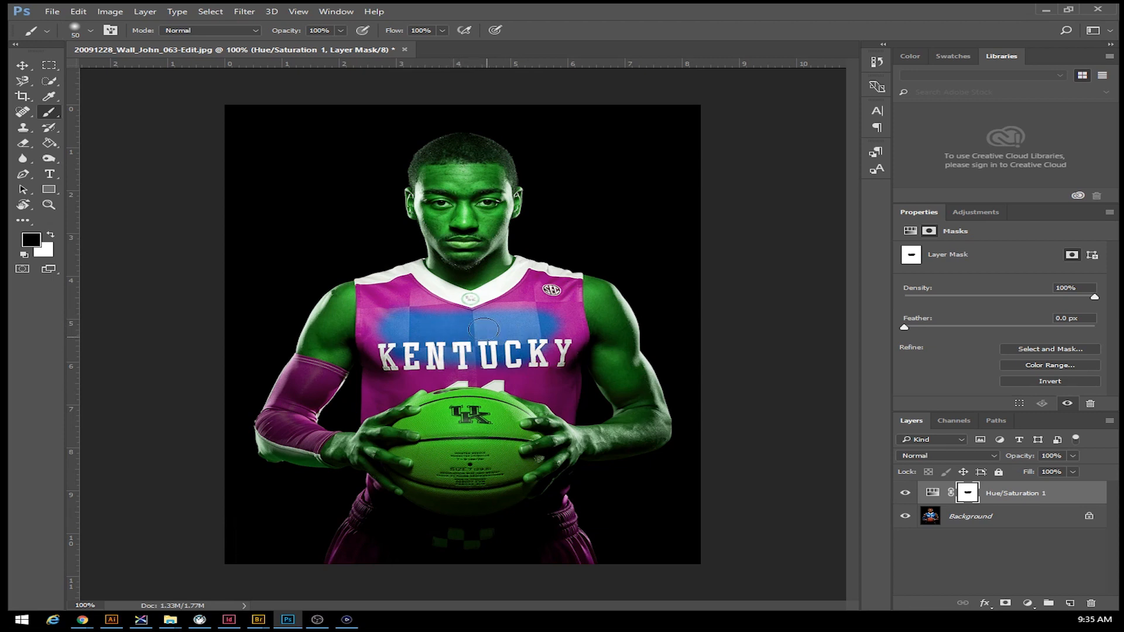
key("ctrl+z")
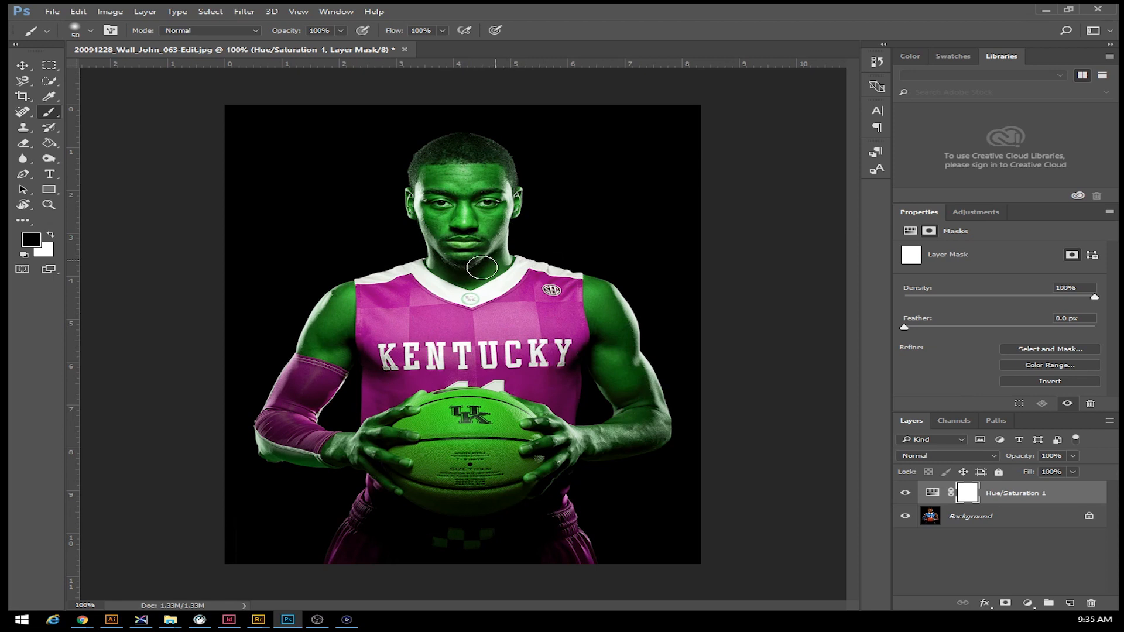
Step: Reduce the Brush tool's size to 25 px for detailed masking around the player's neck and jersey collar
key("z")
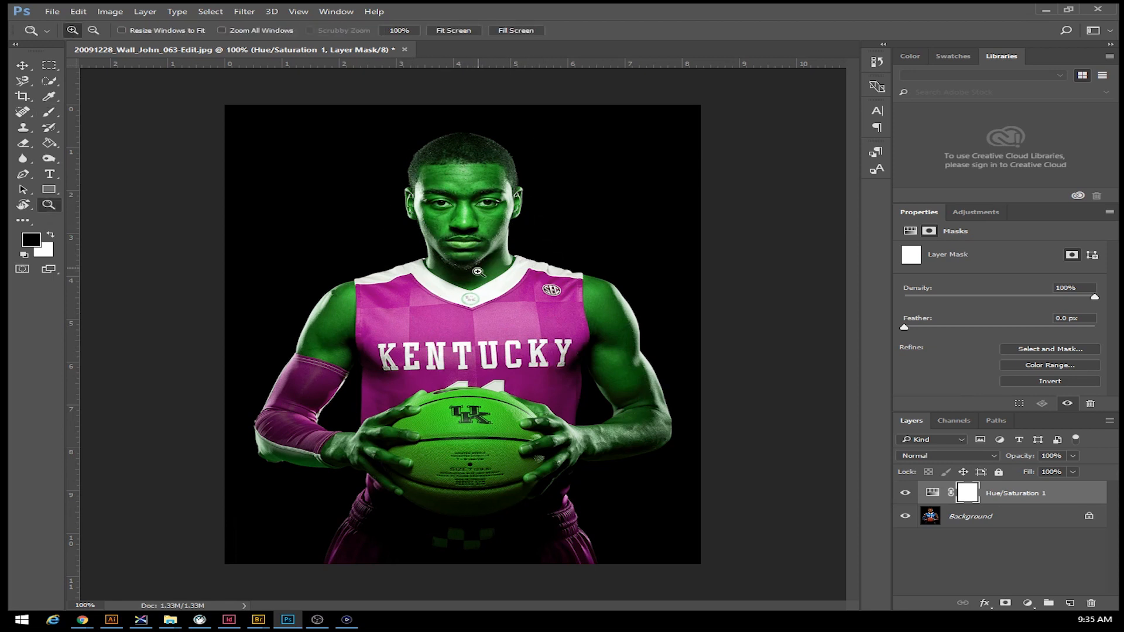
left_click(478, 281)
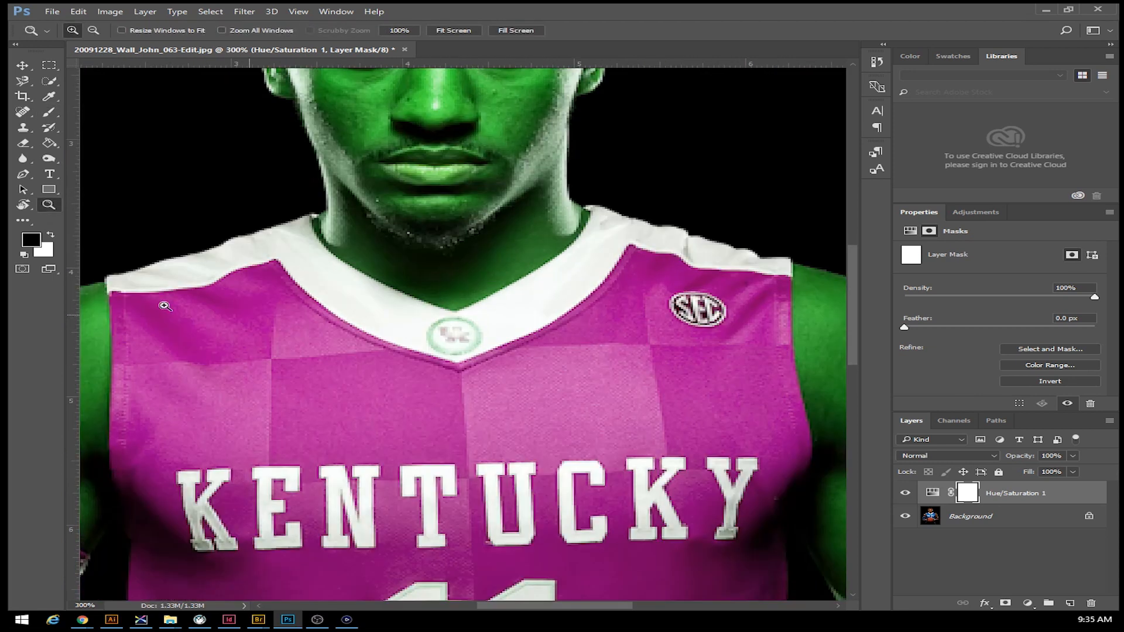
left_click(496, 284)
left_click_drag(477, 263, 492, 505)
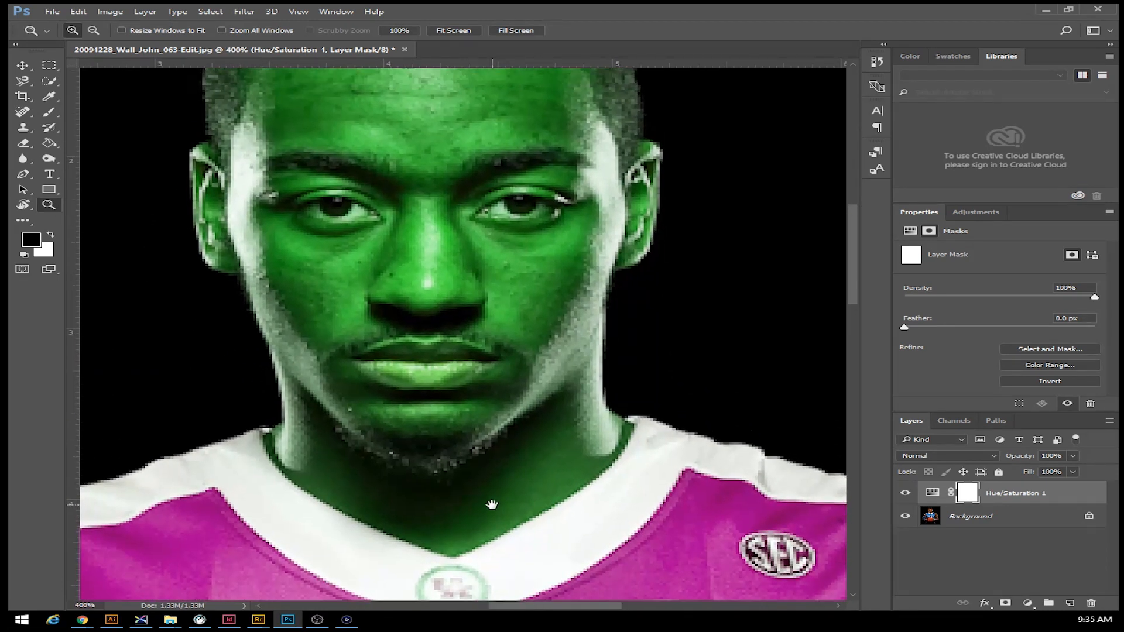
left_click(470, 448)
left_click_drag(464, 447, 552, 377)
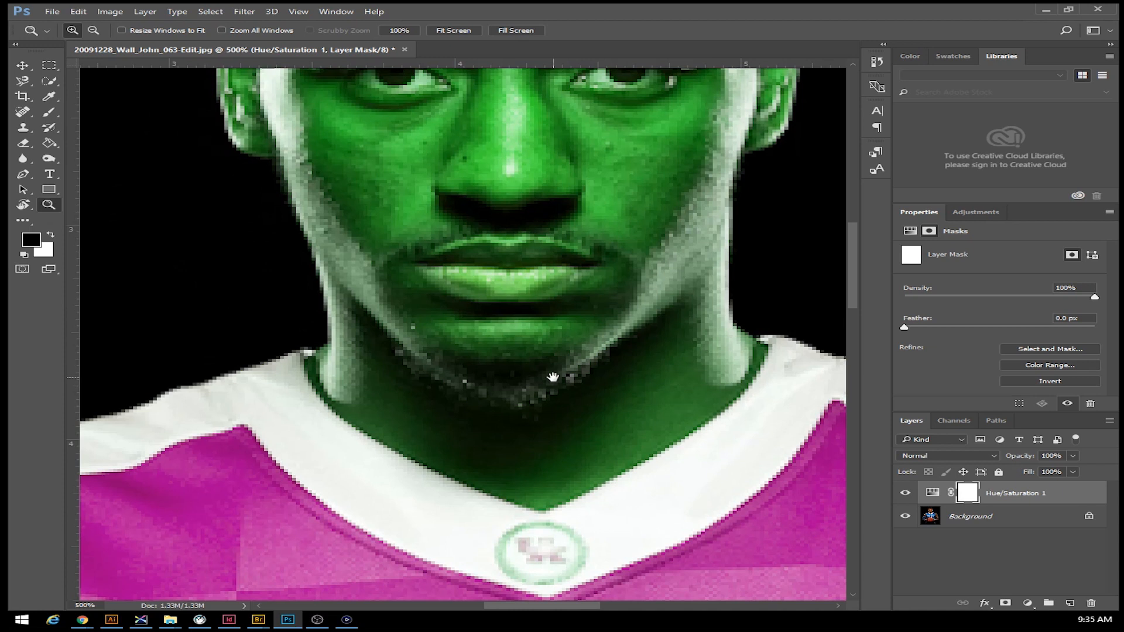
left_click(49, 112)
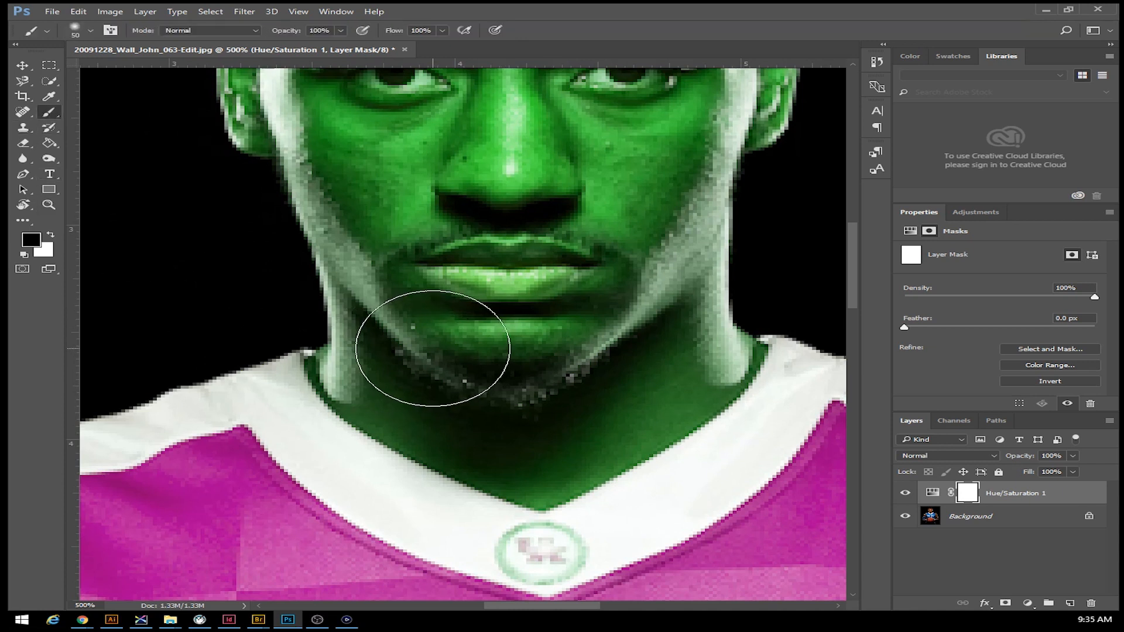
key("bracketleft")
key("bracketleft")
key("bracketleft")
key("bracketleft")
key("bracketleft")
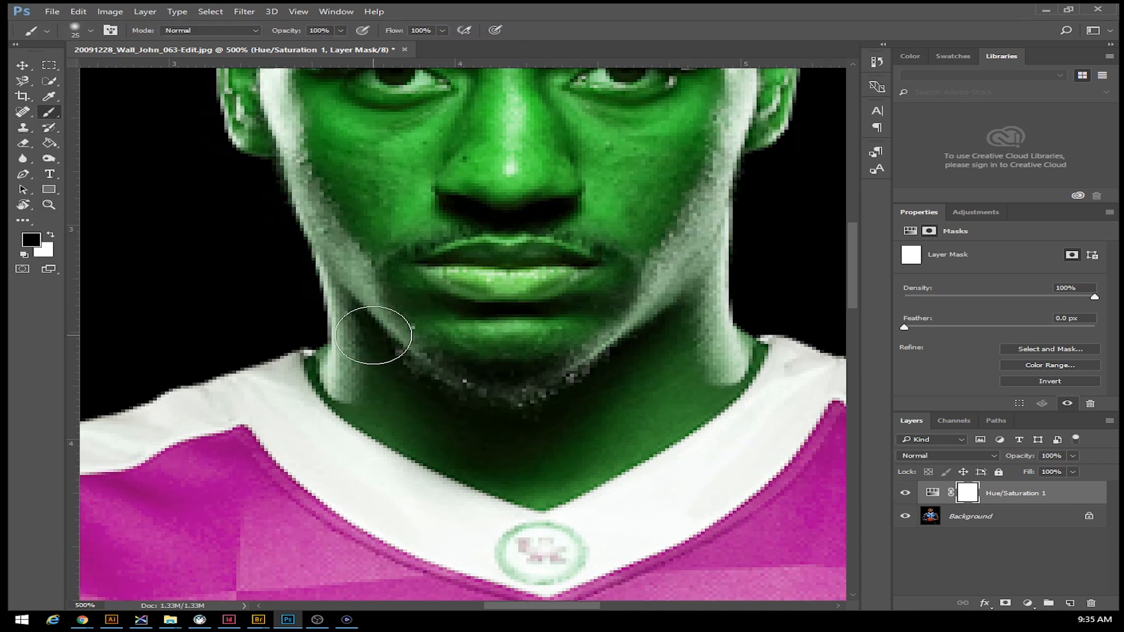
Step: Set the brush hardness to 100% and test it with a single dab on the jersey beside the collar
right_click(366, 303)
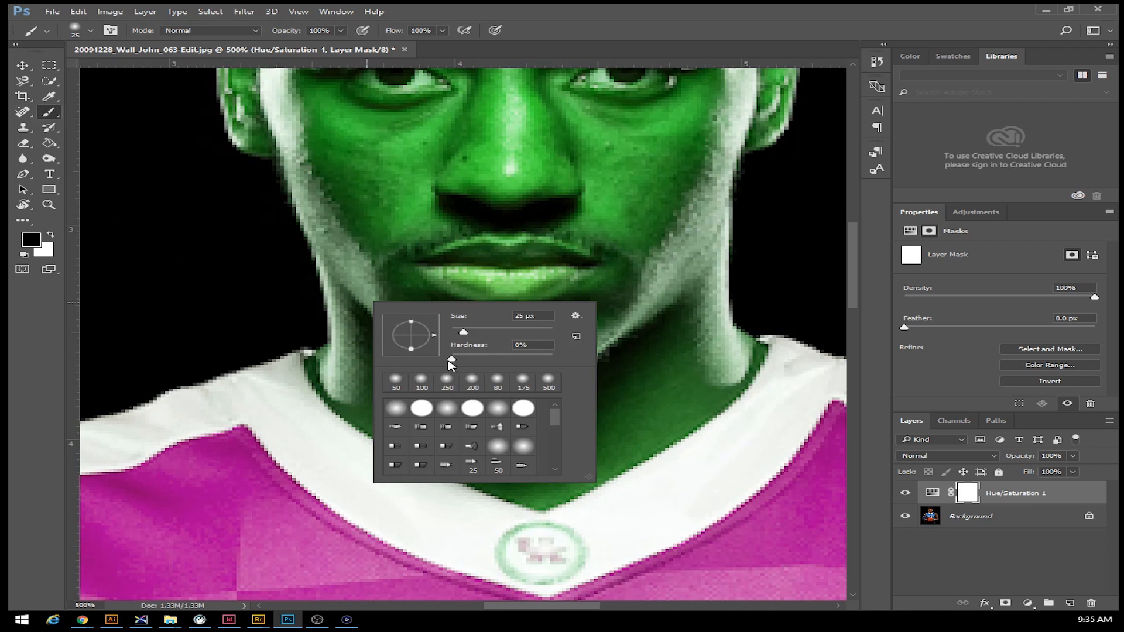
left_click_drag(456, 362, 559, 376)
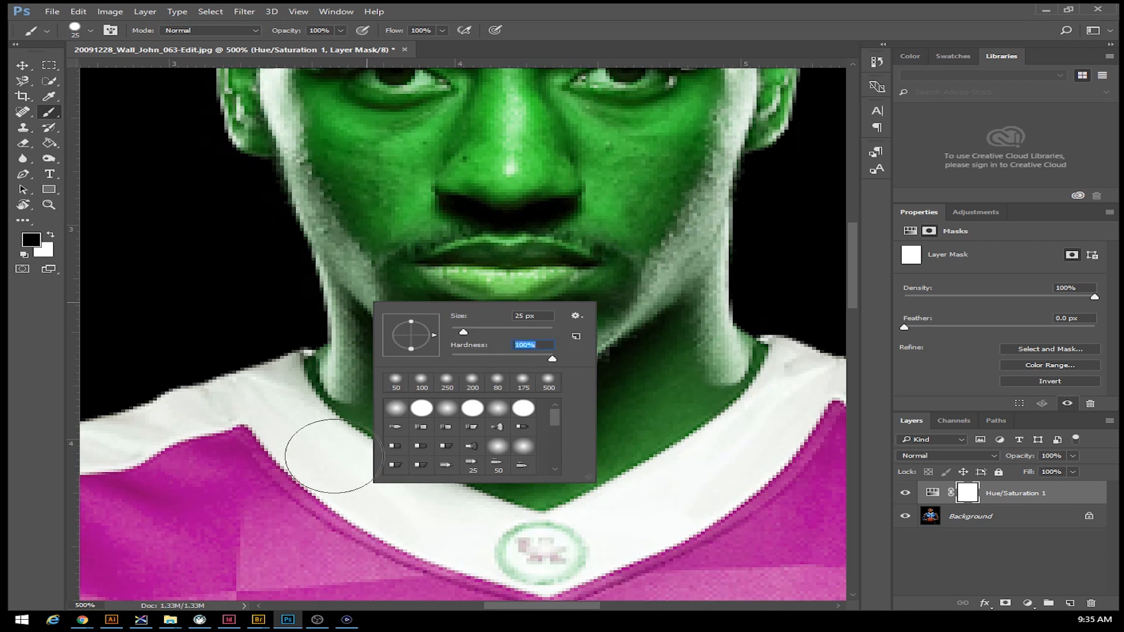
left_click(210, 515)
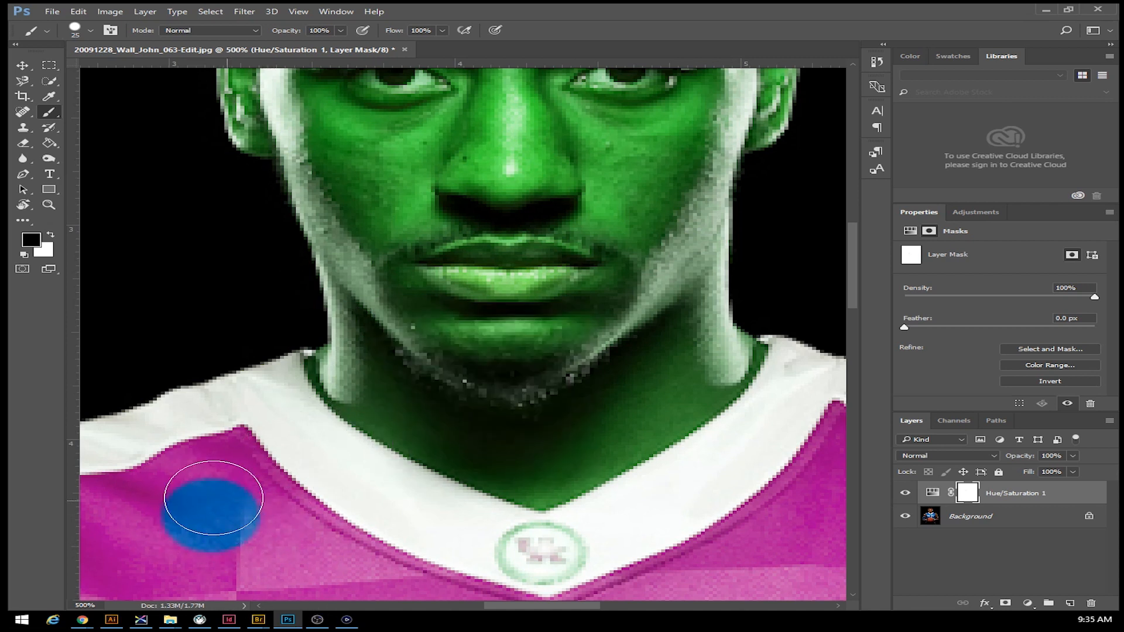
Step: Set the brush hardness back to 0% and test the soft edge with a few dabs on the jersey and collar
right_click(331, 491)
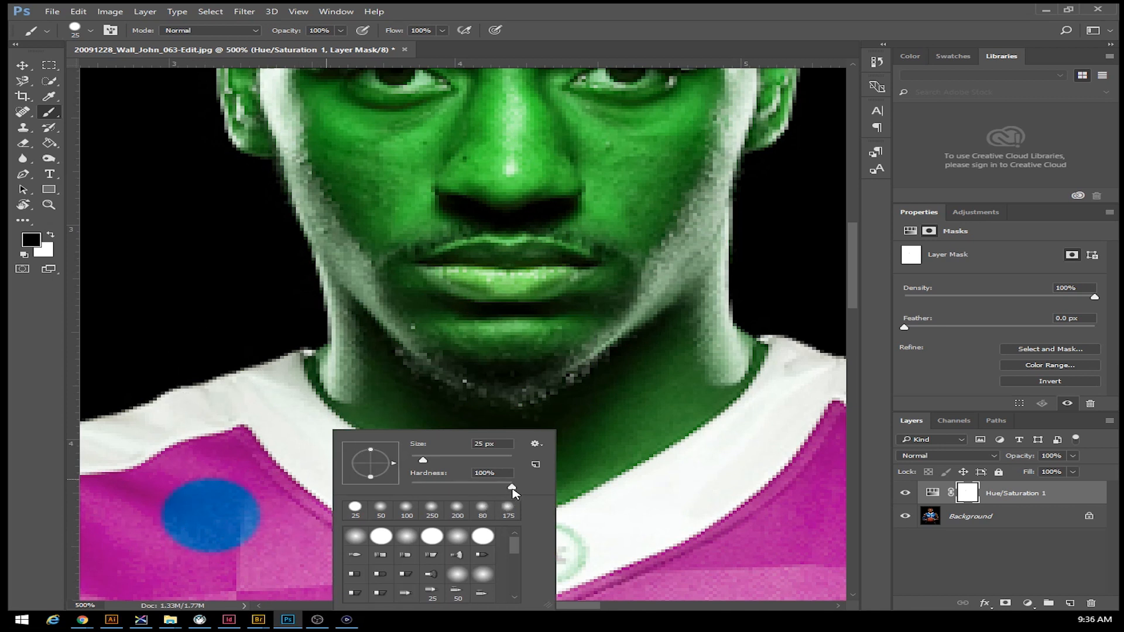
left_click_drag(513, 488, 397, 497)
left_click(300, 539)
left_click(417, 559)
left_click(361, 544)
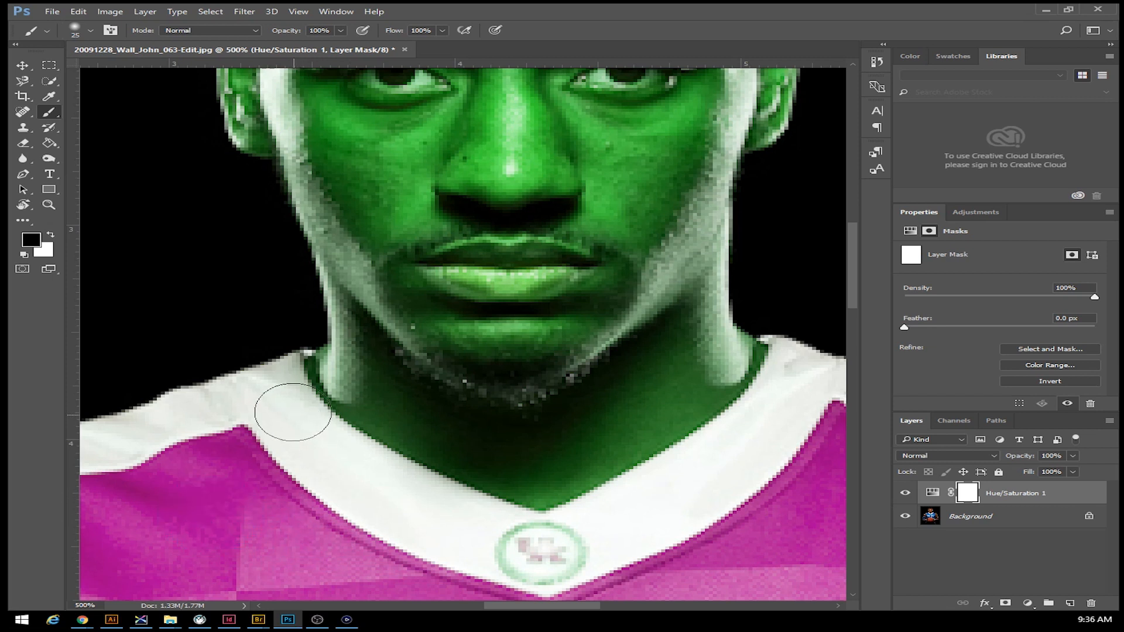
Step: Set the Brush tool's size to 34 px and keep its hardness at 0%
right_click(288, 439)
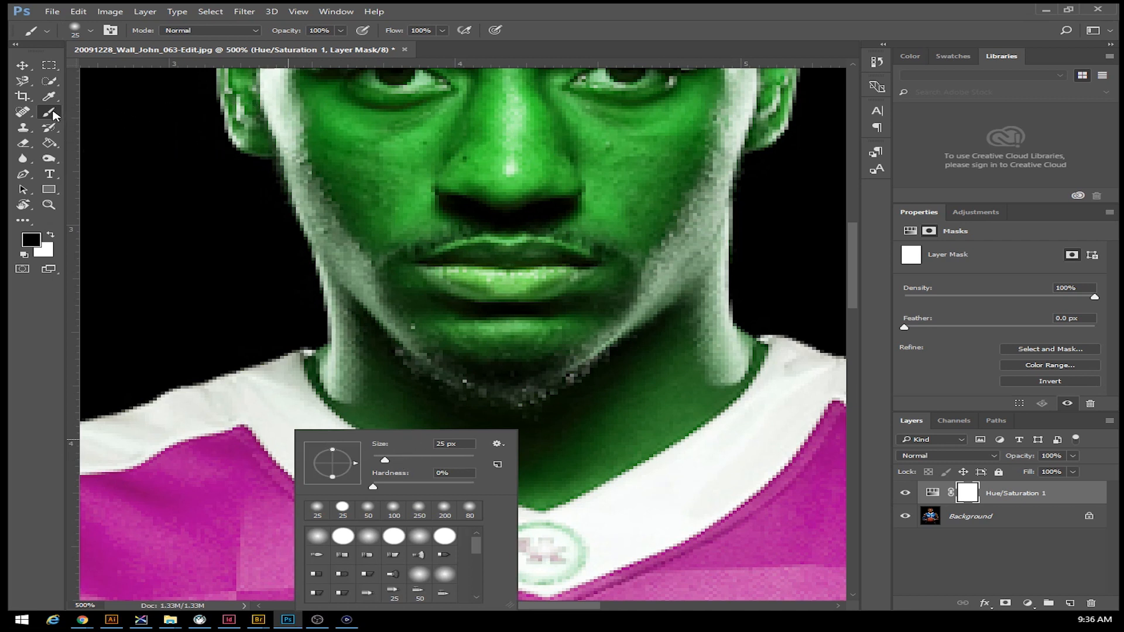
left_click(93, 31)
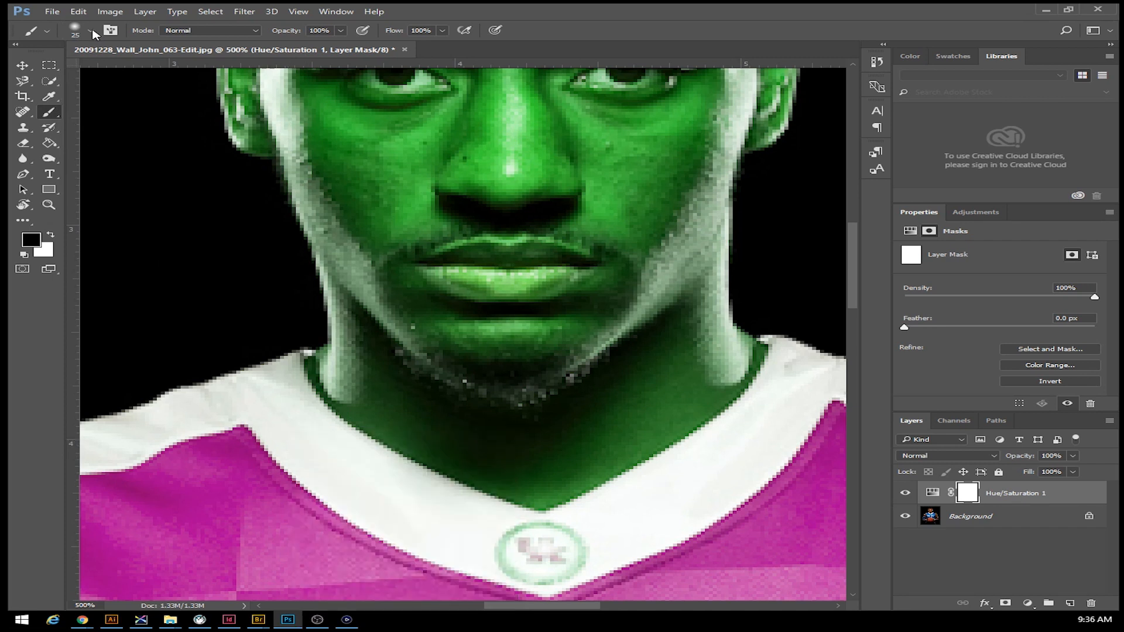
left_click(91, 32)
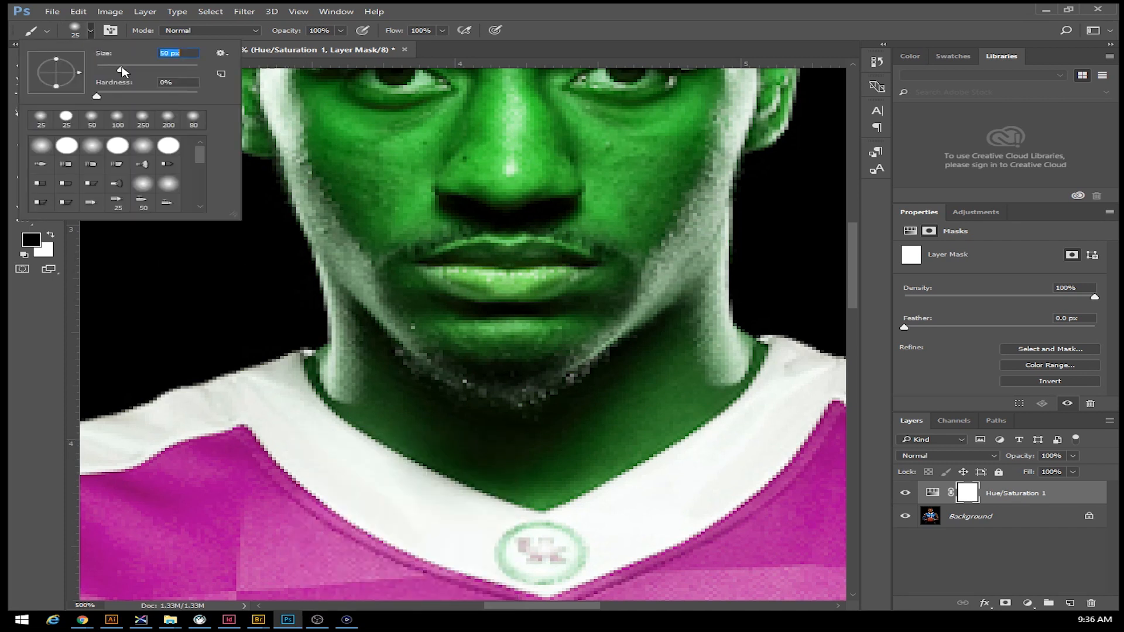
left_click(97, 97)
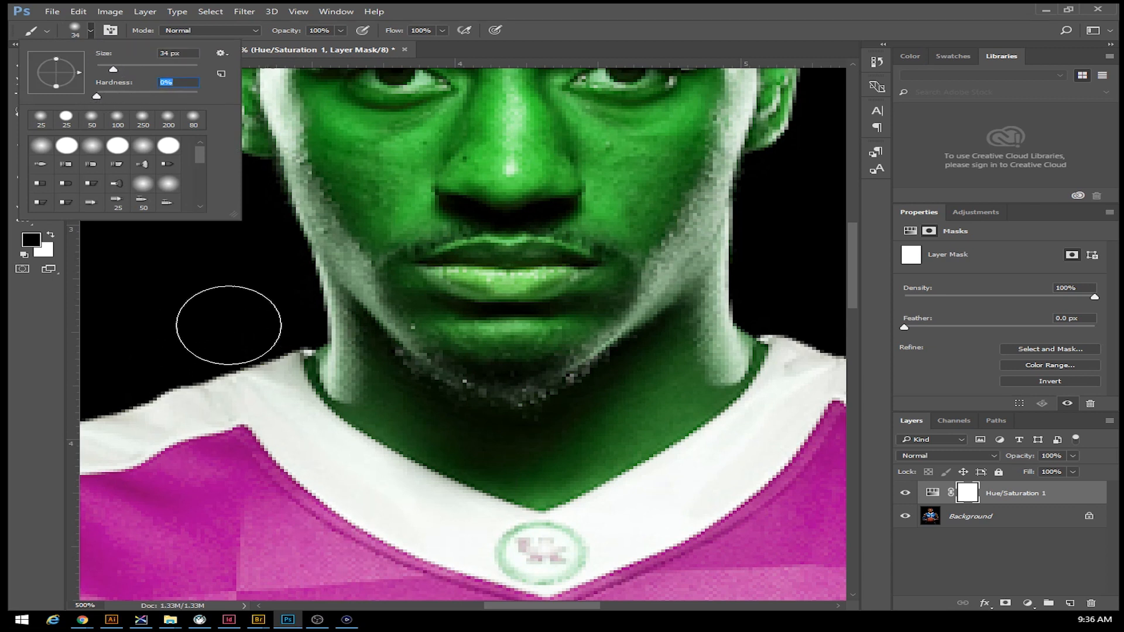
left_click(206, 322)
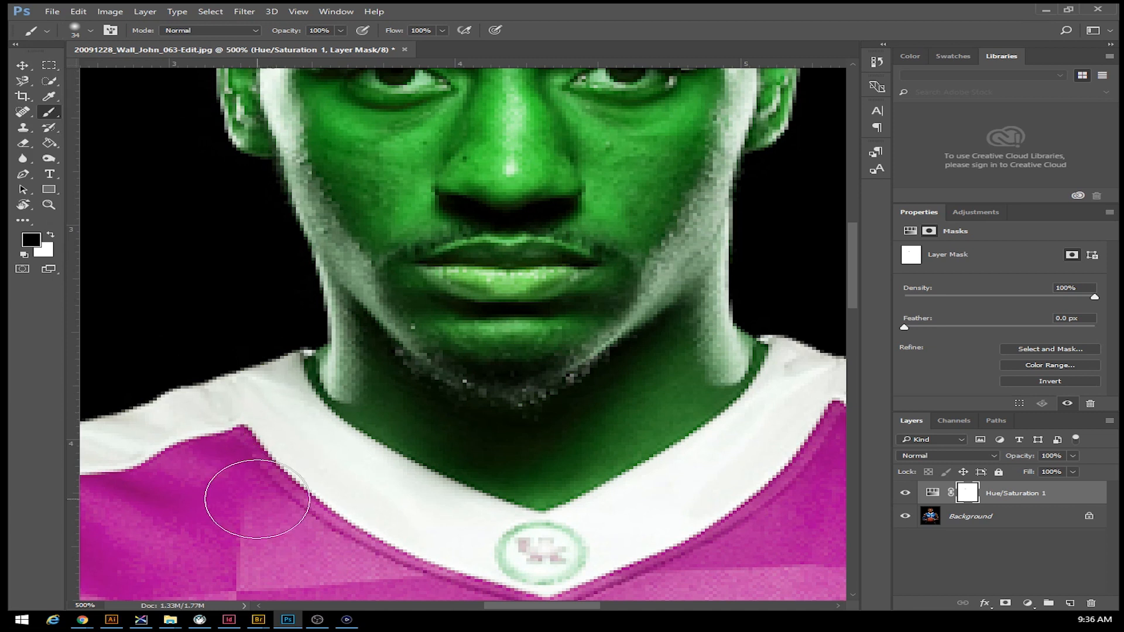
Step: Paint black on the Hue/Saturation mask over the neck and along the inner collar edge, reducing the brush to 15 px
mouse_move(397, 332)
left_mouse_down()
mouse_move(502, 357)
mouse_move(346, 281)
mouse_move(379, 337)
mouse_move(346, 352)
mouse_move(328, 381)
mouse_move(398, 427)
mouse_move(345, 390)
mouse_move(439, 441)
mouse_move(422, 439)
mouse_move(540, 487)
mouse_move(712, 401)
mouse_move(742, 372)
mouse_move(745, 340)
mouse_move(720, 357)
left_mouse_up()
key("bracketleft")
key("bracketleft")
key("bracketleft")
key("bracketleft")
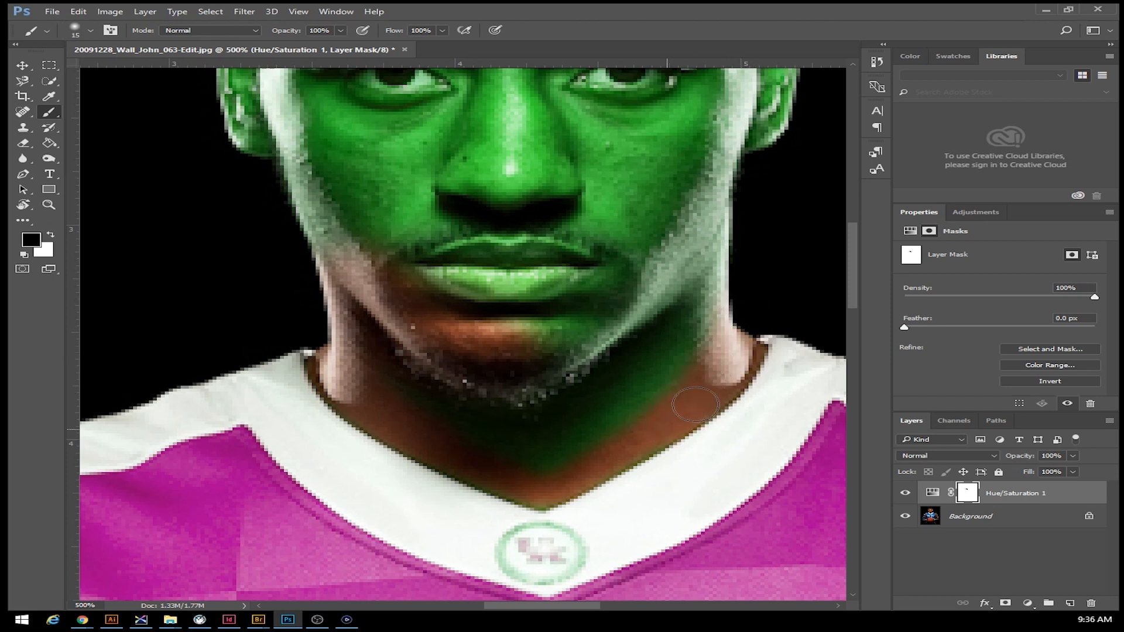
left_click_drag(621, 456, 552, 491)
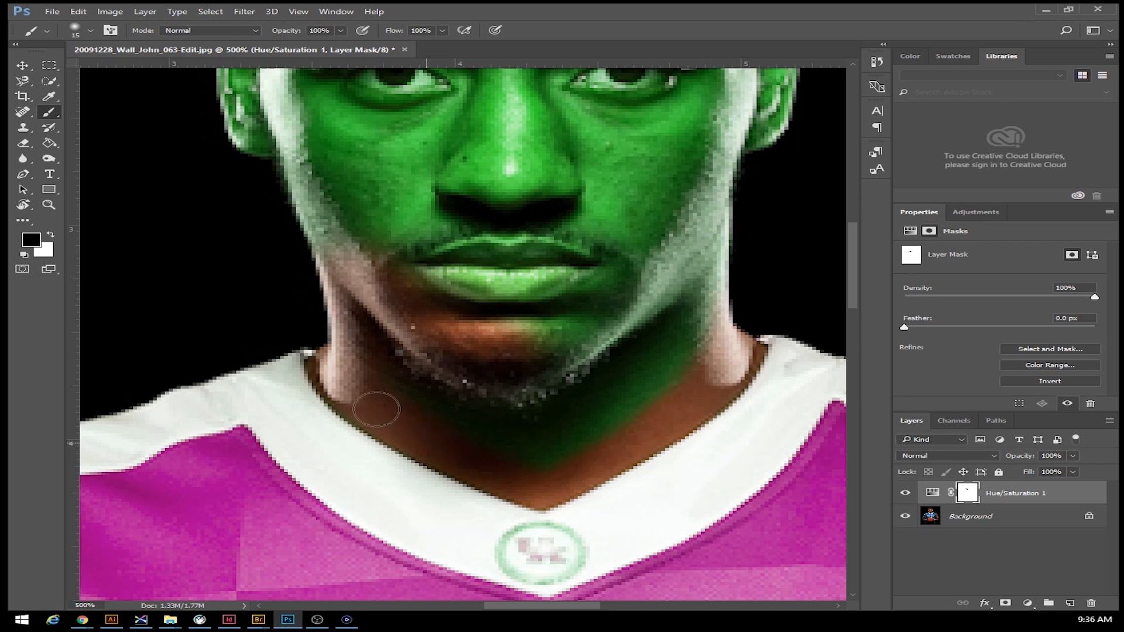
mouse_move(381, 378)
left_mouse_down()
mouse_move(482, 420)
mouse_move(458, 428)
mouse_move(502, 419)
mouse_move(591, 432)
mouse_move(682, 402)
left_mouse_up()
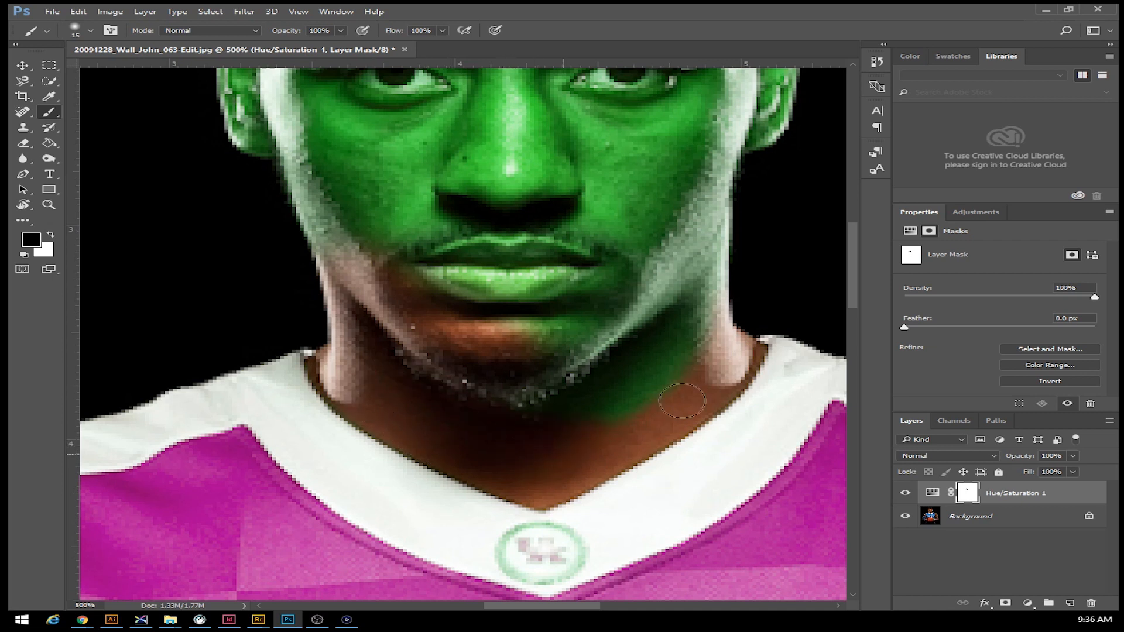
Step: Mask the chin, mouth, nose and cheeks in black, enlarging the brush to 40 px for the broad areas
mouse_move(576, 284)
left_mouse_down()
mouse_move(495, 391)
mouse_move(577, 399)
mouse_move(564, 381)
left_mouse_up()
key("]")
key("]")
key("]")
mouse_move(660, 352)
left_mouse_down()
mouse_move(645, 396)
mouse_move(700, 386)
mouse_move(580, 464)
mouse_move(583, 498)
mouse_move(512, 480)
mouse_move(518, 392)
mouse_move(418, 349)
mouse_move(469, 348)
mouse_move(431, 318)
mouse_move(316, 331)
mouse_move(391, 287)
mouse_move(677, 287)
mouse_move(400, 269)
mouse_move(683, 267)
mouse_move(493, 282)
mouse_move(586, 282)
mouse_move(721, 256)
left_mouse_up()
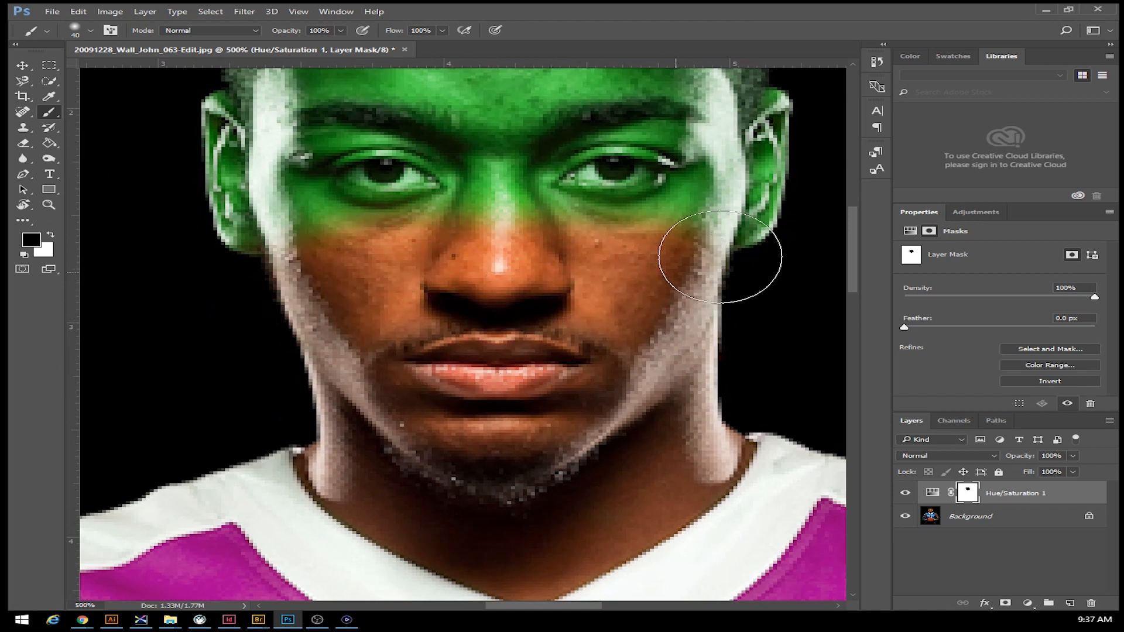
Step: Paint black on the mask over the eyes, ears, forehead and hair with the 40 px brush
key("space")
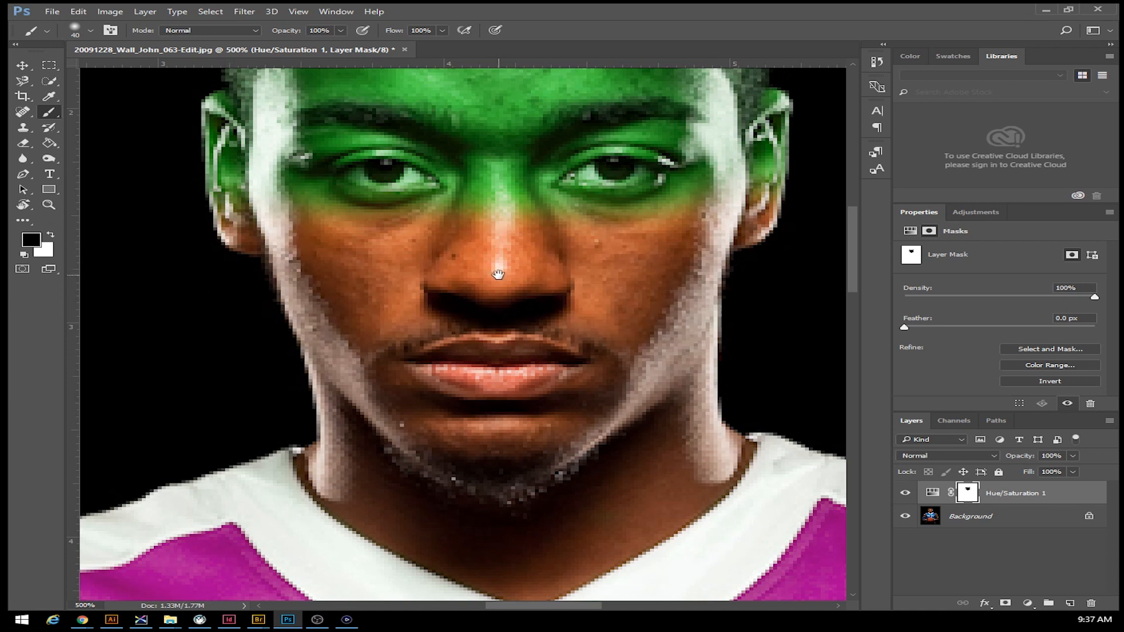
mouse_move(500, 270)
left_mouse_down()
mouse_move(463, 426)
mouse_move(368, 440)
mouse_move(445, 276)
mouse_move(426, 429)
mouse_move(459, 423)
left_mouse_up()
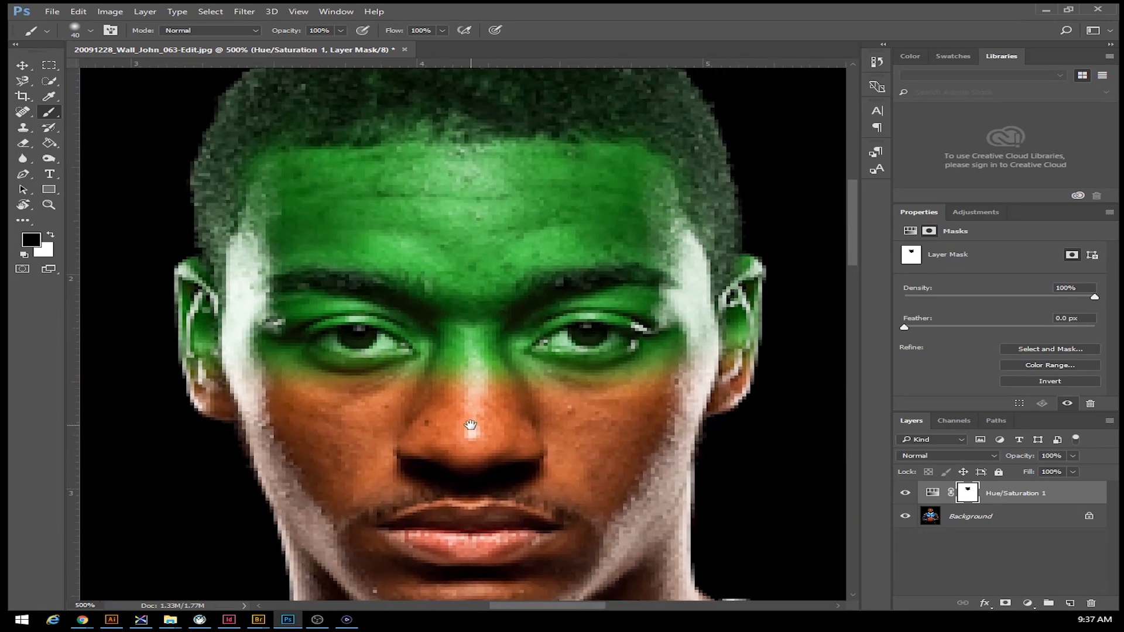
mouse_move(496, 365)
left_mouse_down()
mouse_move(679, 368)
mouse_move(546, 383)
mouse_move(730, 364)
mouse_move(731, 236)
mouse_move(677, 278)
mouse_move(478, 331)
mouse_move(627, 279)
mouse_move(686, 196)
mouse_move(625, 186)
mouse_move(651, 191)
mouse_move(671, 144)
mouse_move(404, 143)
mouse_move(272, 158)
mouse_move(218, 180)
mouse_move(466, 205)
mouse_move(349, 215)
mouse_move(376, 225)
mouse_move(564, 239)
mouse_move(216, 264)
mouse_move(154, 301)
mouse_move(175, 339)
mouse_move(339, 310)
left_mouse_up()
left_click_drag(430, 261, 408, 410)
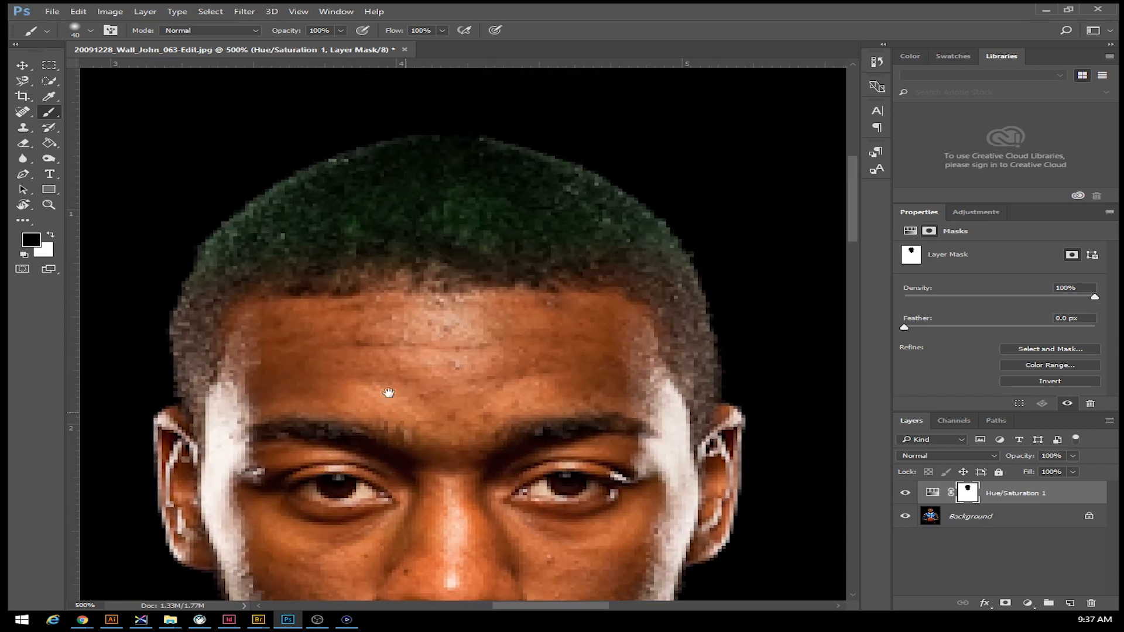
mouse_move(232, 277)
left_mouse_down()
mouse_move(384, 175)
mouse_move(534, 171)
mouse_move(666, 217)
mouse_move(703, 346)
mouse_move(589, 270)
mouse_move(352, 253)
left_mouse_up()
Step: Mask the top and outer highlight of the shoulder beside the KENTUCKY lettering in black with a smaller brush
left_click_drag(409, 454, 499, 42)
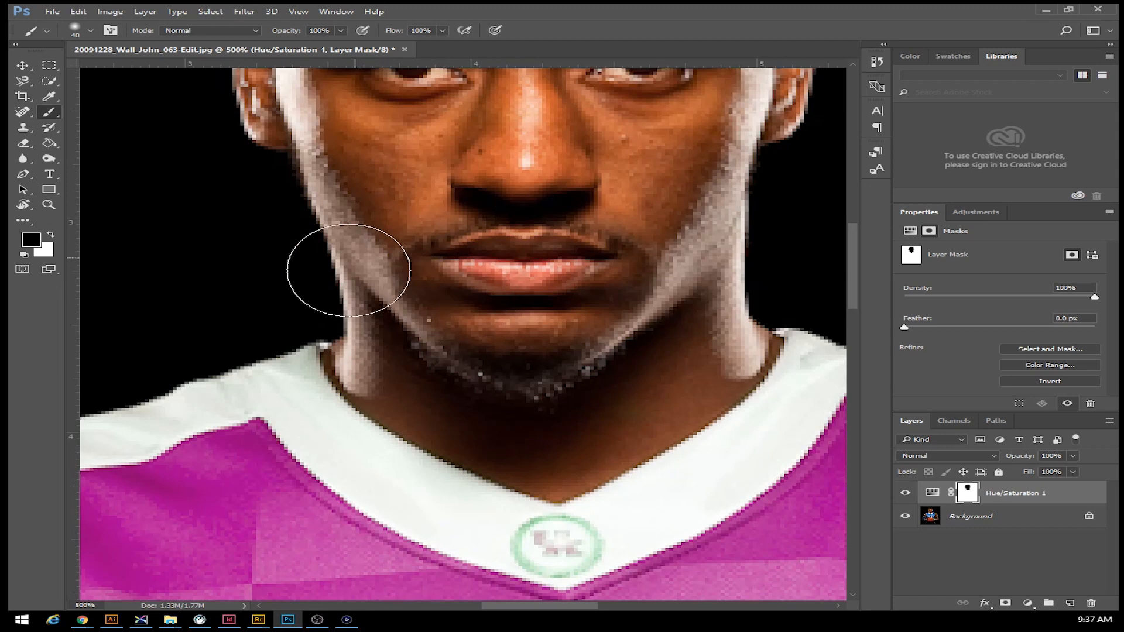
key("z")
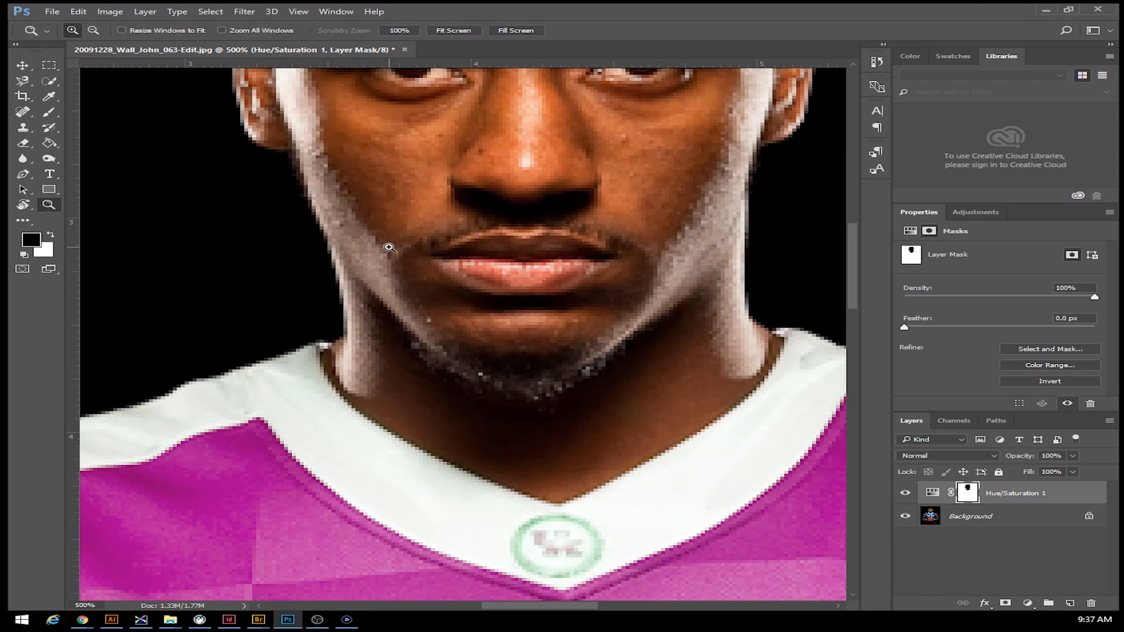
key("alt")
left_click(344, 304, "alt")
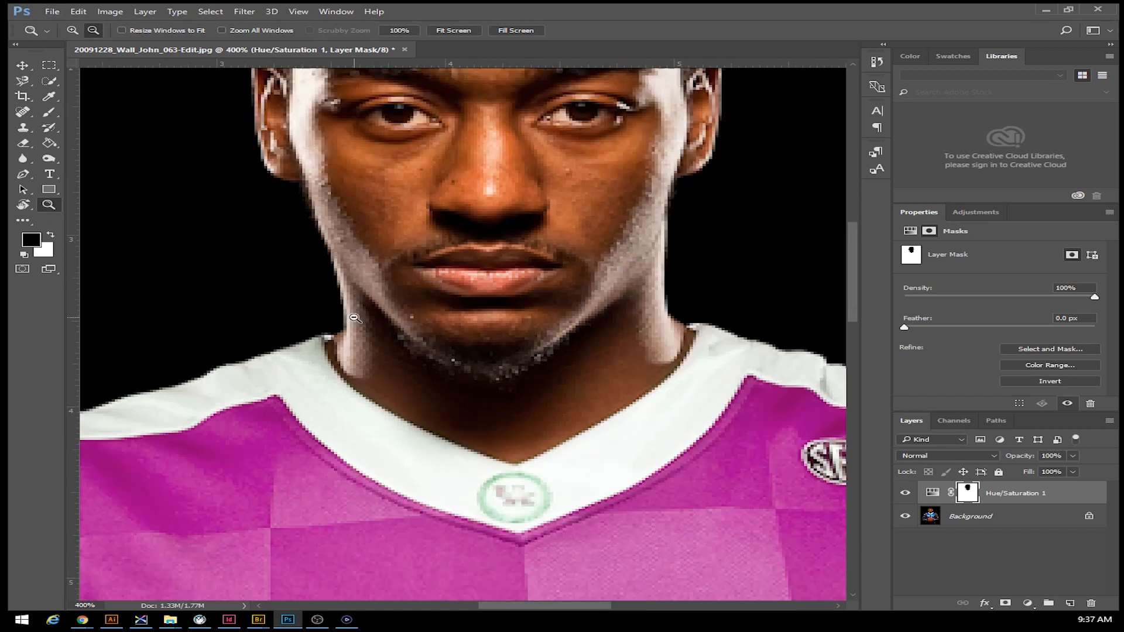
left_click(351, 320, "alt")
left_click(351, 319, "alt")
left_click_drag(254, 381, 578, 188)
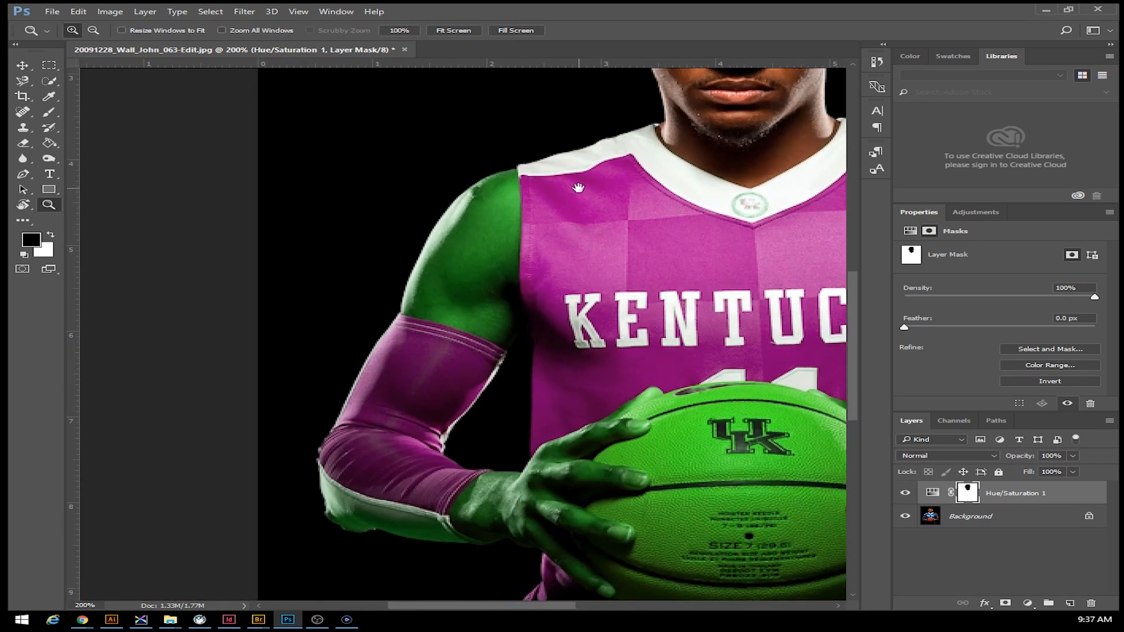
left_click(480, 257)
left_click(478, 260)
left_click(475, 264)
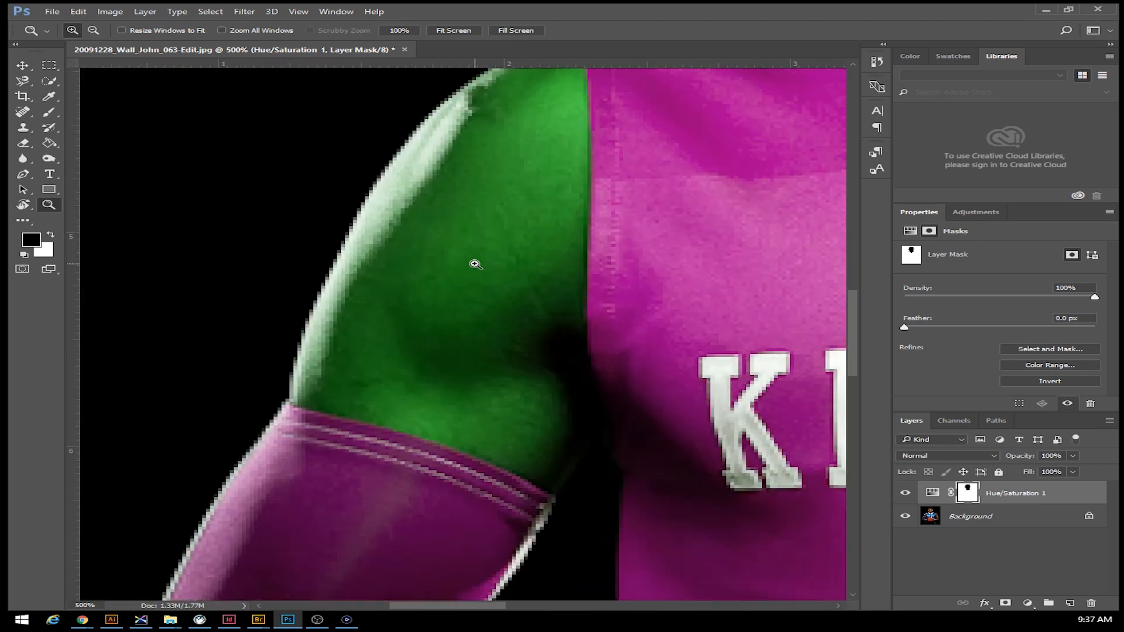
left_click_drag(474, 286, 451, 334)
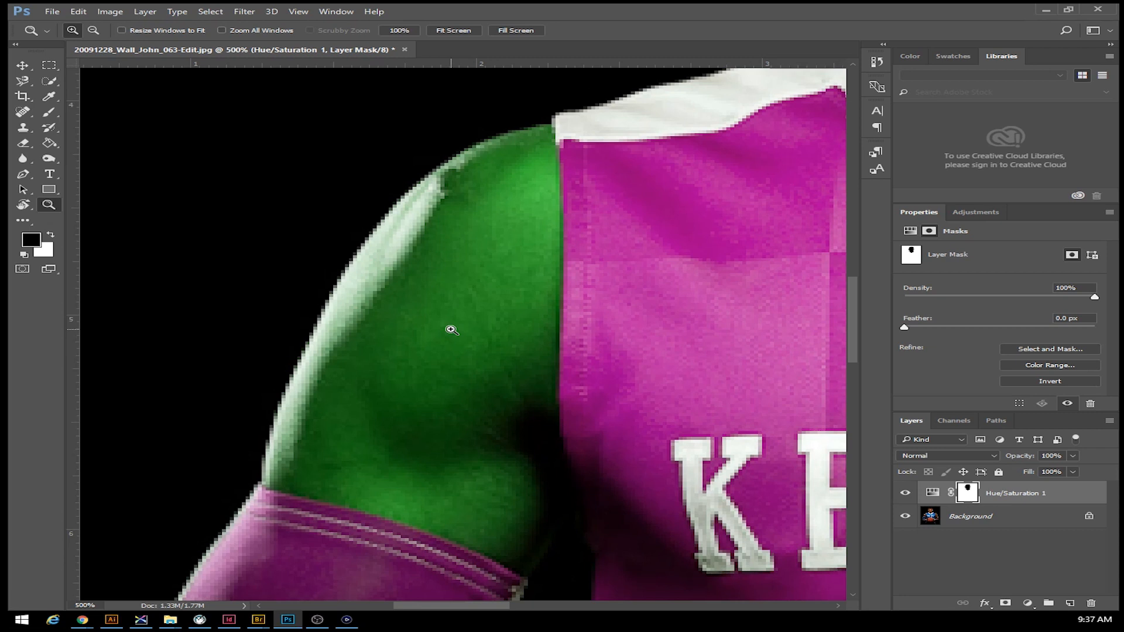
key("b")
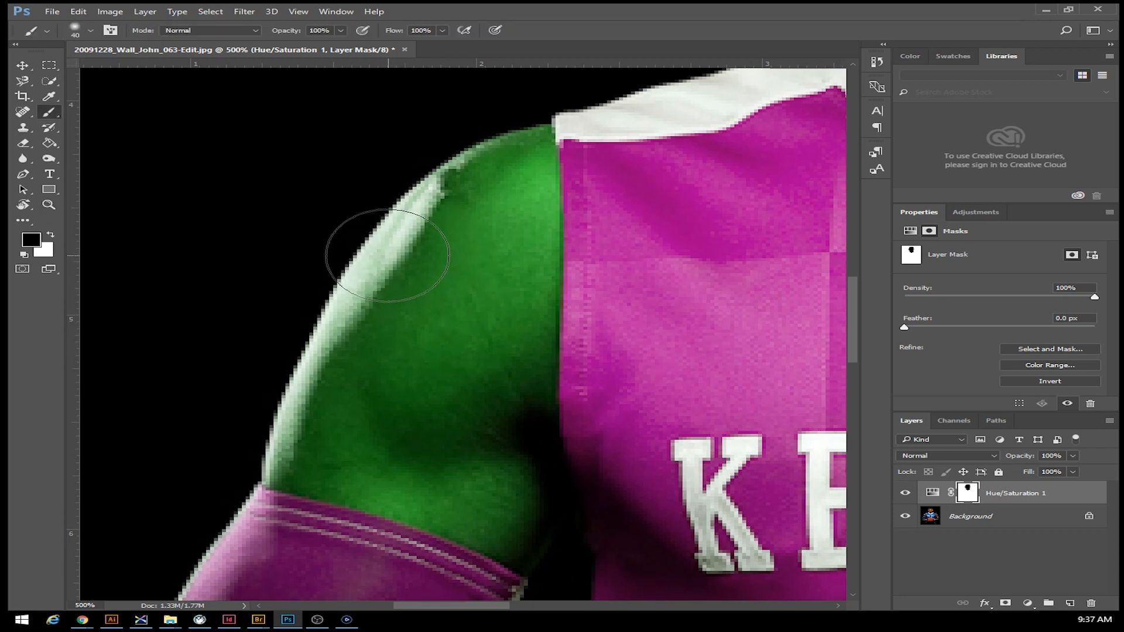
key("bracketleft")
key("bracketleft")
key("bracketleft")
mouse_move(404, 231)
left_mouse_down()
mouse_move(381, 259)
mouse_move(456, 165)
mouse_move(455, 236)
mouse_move(475, 141)
mouse_move(502, 141)
mouse_move(513, 165)
mouse_move(525, 129)
mouse_move(519, 156)
left_mouse_up()
Step: With a 9 px brush, mask the arm beside the jersey armhole in black and restore the jersey's edge in white
key("bracketleft")
key("bracketleft")
key("bracketleft")
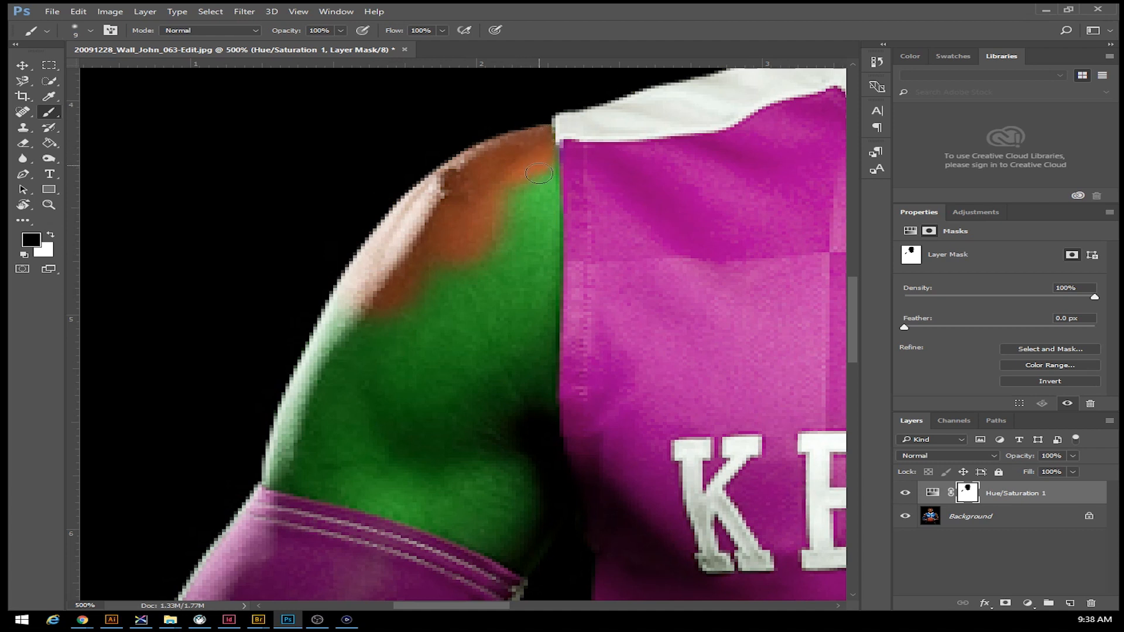
left_click_drag(543, 219, 510, 388)
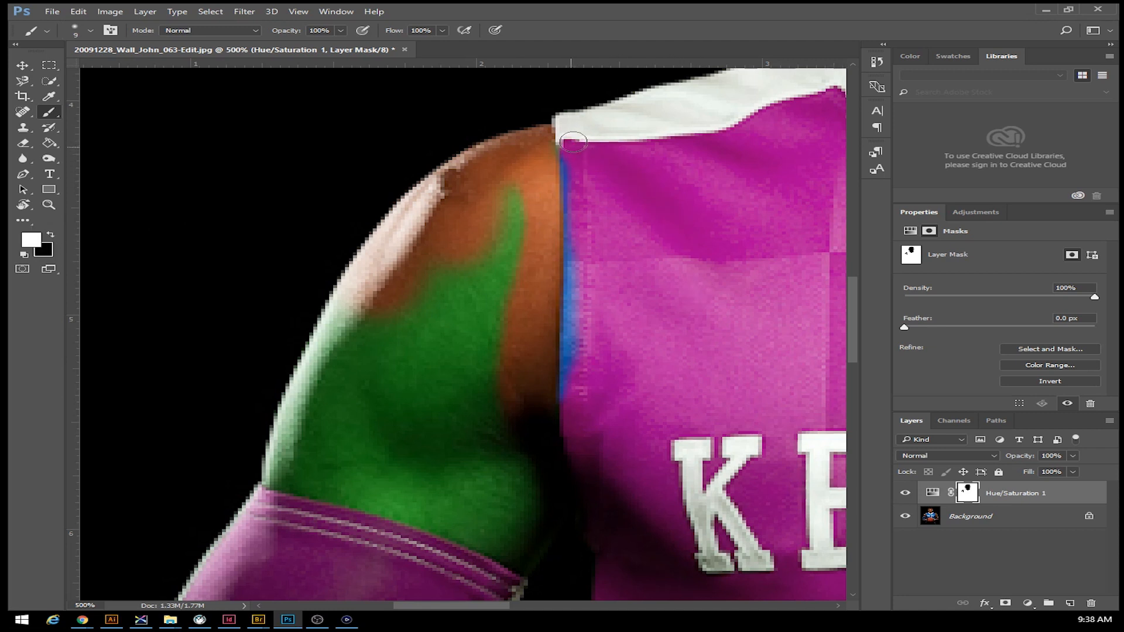
left_click_drag(580, 162, 573, 314)
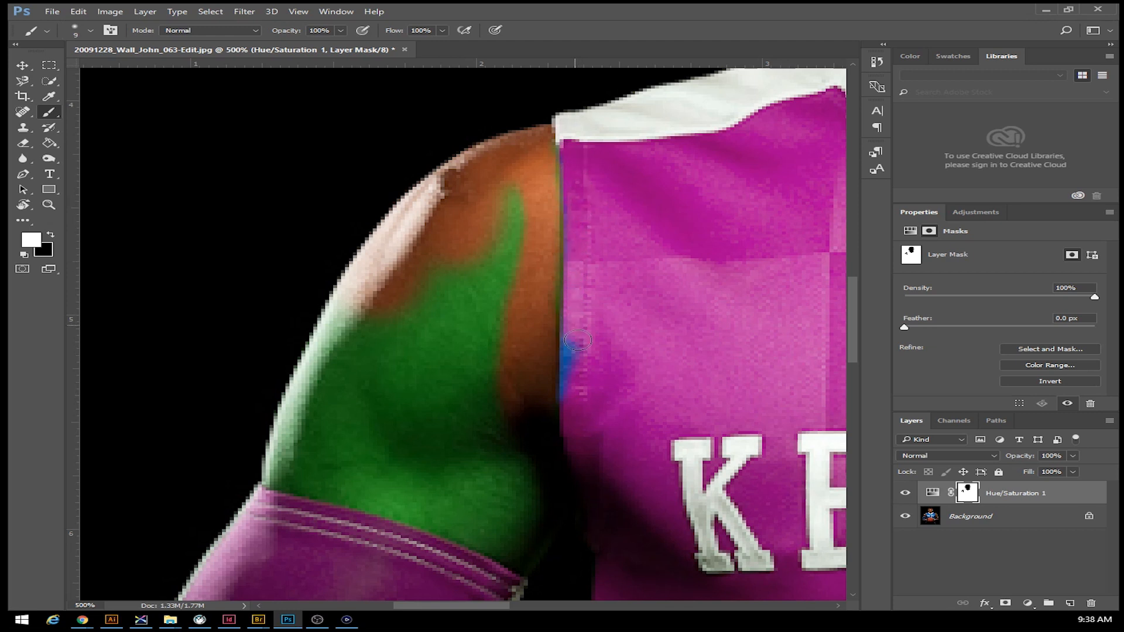
left_click_drag(574, 348, 573, 412)
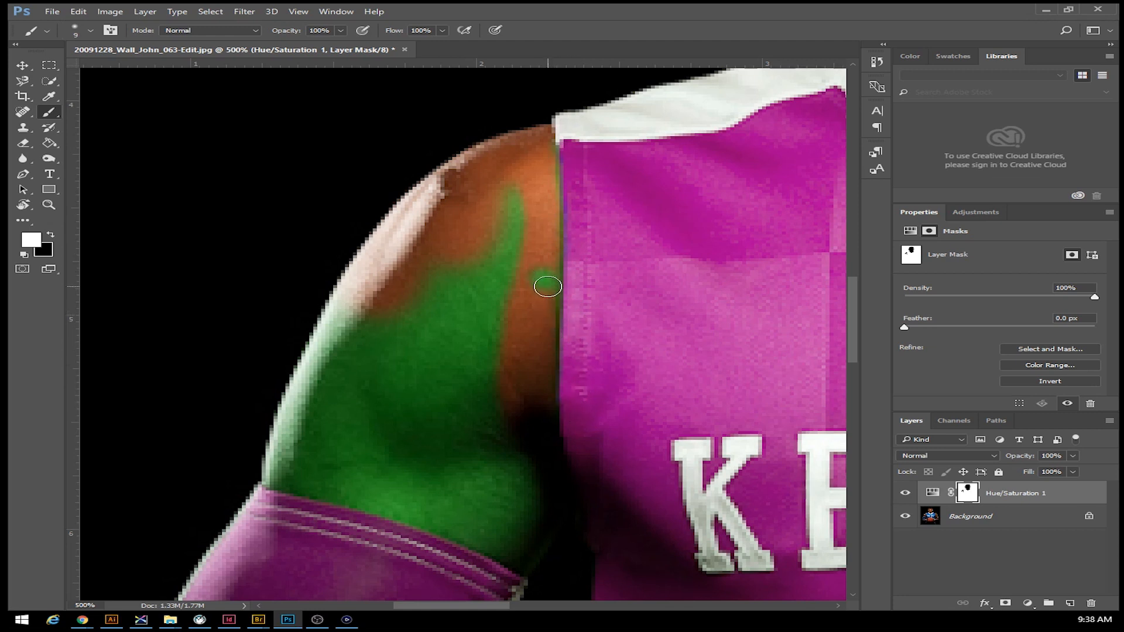
Step: Mask the stray green dab near the armhole and the strip of skin directly above the arm sleeve's band
key("z")
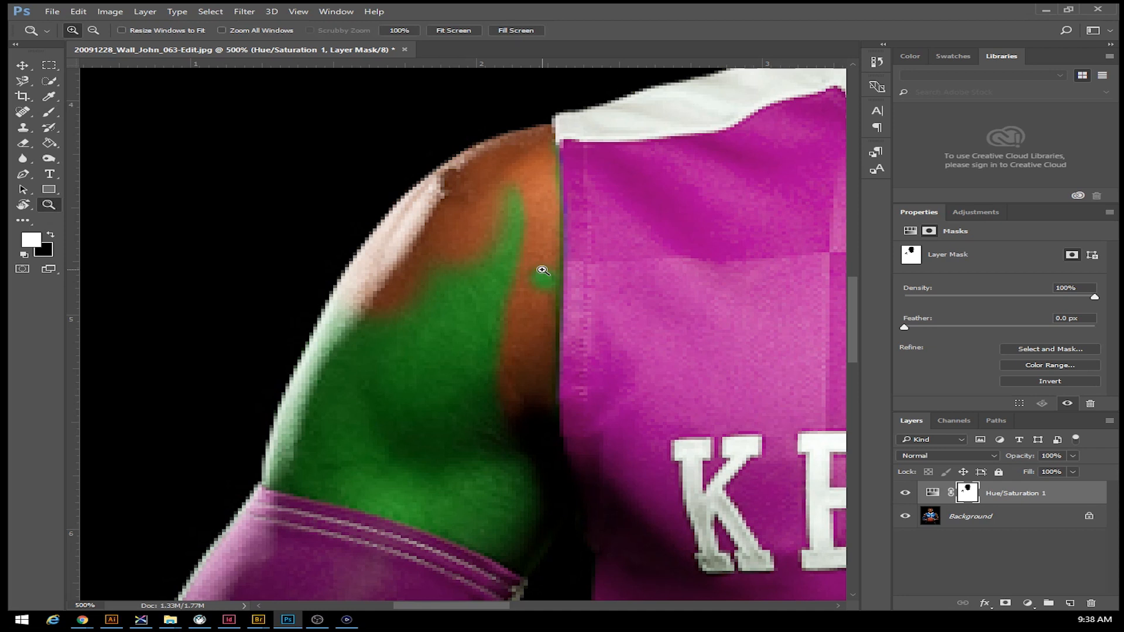
key("b")
left_click_drag(540, 262, 520, 294)
key("x")
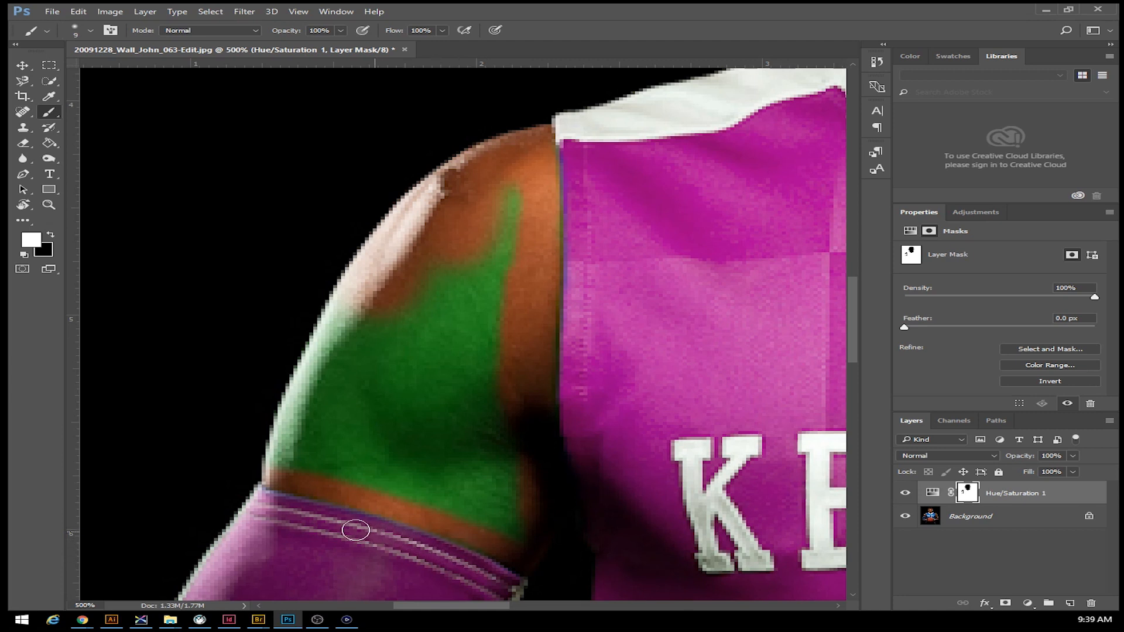
Step: Paint black over the remaining green area of the upper arm with a 20 px brush
key("z")
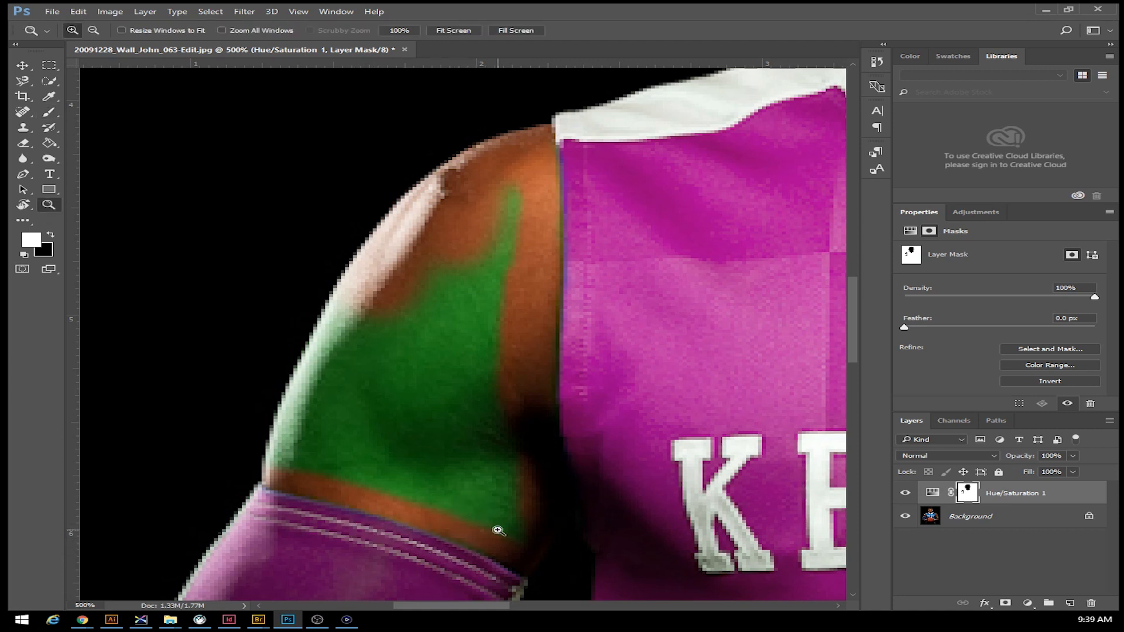
key("b")
mouse_move(497, 510)
left_mouse_down()
mouse_move(519, 517)
mouse_move(486, 514)
mouse_move(531, 533)
mouse_move(487, 372)
mouse_move(507, 235)
mouse_move(497, 181)
left_mouse_up()
key("x")
mouse_move(328, 341)
left_mouse_down()
mouse_move(453, 292)
mouse_move(389, 329)
mouse_move(459, 254)
mouse_move(464, 383)
mouse_move(489, 456)
mouse_move(460, 487)
mouse_move(492, 524)
mouse_move(267, 448)
mouse_move(400, 475)
mouse_move(390, 455)
mouse_move(292, 414)
mouse_move(458, 464)
mouse_move(427, 335)
mouse_move(416, 425)
mouse_move(383, 418)
mouse_move(352, 352)
mouse_move(325, 343)
mouse_move(294, 379)
left_mouse_up()
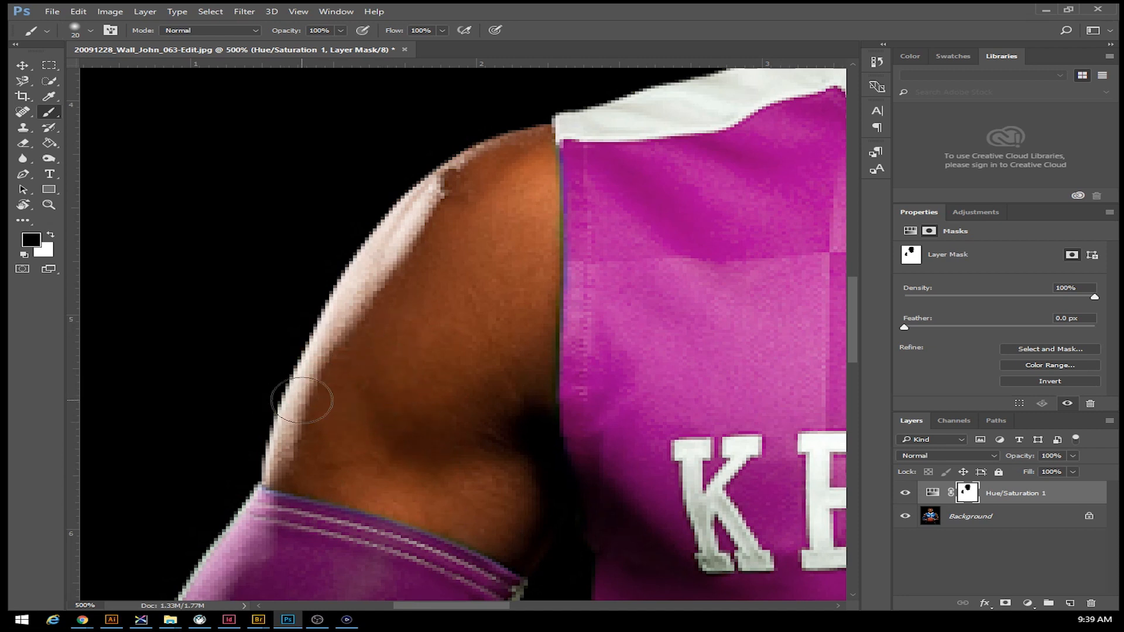
Step: Mask the underside of the elbow and forearm, the wrist and the two lower fingers in black
mouse_move(432, 419)
left_mouse_down()
mouse_move(422, 303)
mouse_move(473, 179)
mouse_move(473, 206)
left_mouse_up()
left_click_drag(499, 427, 554, 274)
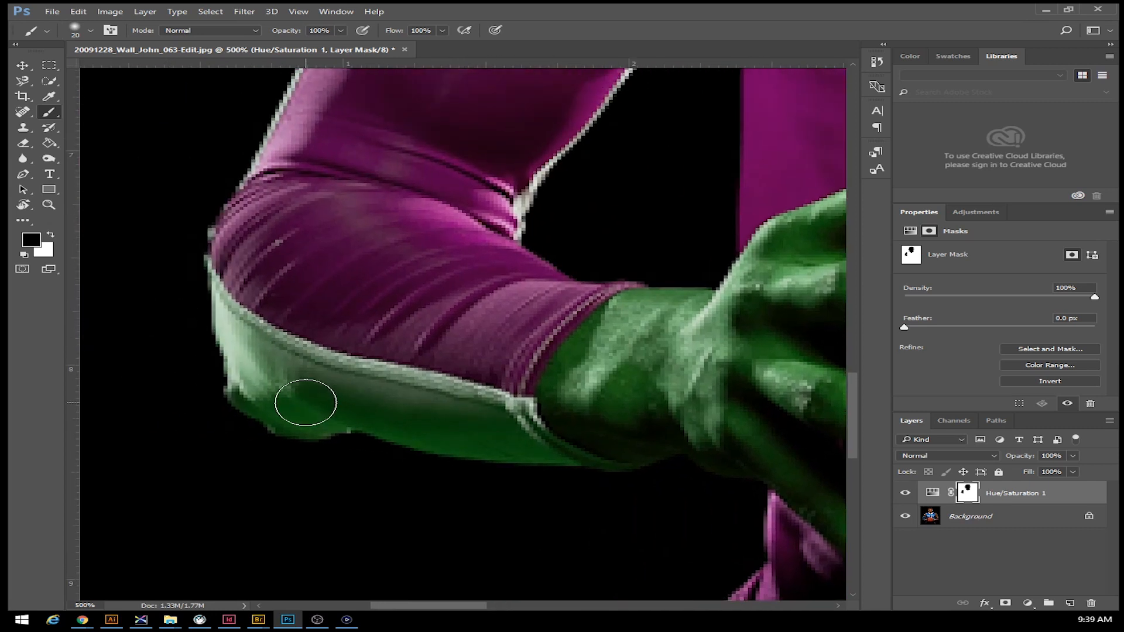
left_click_drag(314, 313, 336, 254)
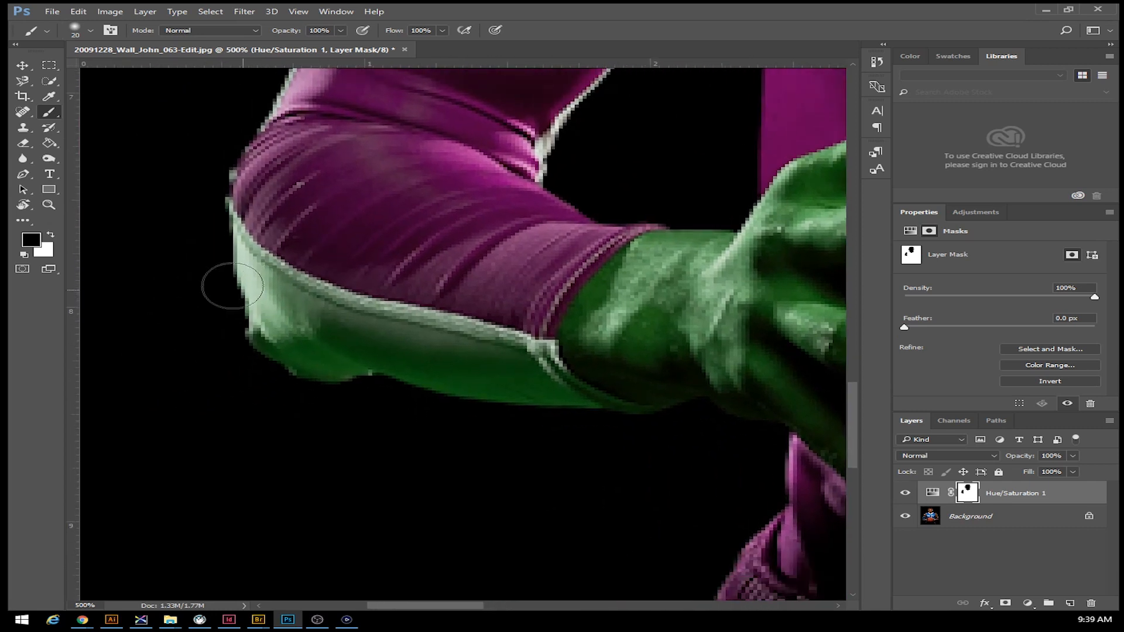
mouse_move(302, 318)
left_mouse_down()
mouse_move(238, 281)
mouse_move(217, 252)
mouse_move(254, 293)
mouse_move(519, 365)
mouse_move(576, 400)
mouse_move(619, 408)
mouse_move(321, 389)
mouse_move(234, 364)
mouse_move(436, 391)
mouse_move(472, 383)
mouse_move(311, 351)
mouse_move(210, 314)
mouse_move(314, 347)
mouse_move(476, 372)
mouse_move(303, 331)
mouse_move(225, 291)
left_mouse_up()
left_click_drag(500, 377, 167, 332)
mouse_move(291, 346)
left_mouse_down()
mouse_move(318, 350)
mouse_move(301, 367)
mouse_move(366, 326)
mouse_move(287, 324)
mouse_move(261, 307)
mouse_move(267, 277)
mouse_move(295, 252)
mouse_move(266, 283)
mouse_move(260, 268)
mouse_move(342, 208)
mouse_move(408, 207)
mouse_move(442, 207)
mouse_move(358, 260)
mouse_move(427, 265)
mouse_move(377, 275)
mouse_move(416, 306)
mouse_move(338, 291)
mouse_move(321, 305)
mouse_move(435, 357)
mouse_move(394, 369)
mouse_move(373, 269)
mouse_move(326, 230)
mouse_move(337, 212)
mouse_move(365, 260)
mouse_move(492, 285)
mouse_move(670, 345)
mouse_move(501, 387)
mouse_move(626, 490)
mouse_move(459, 364)
left_mouse_up()
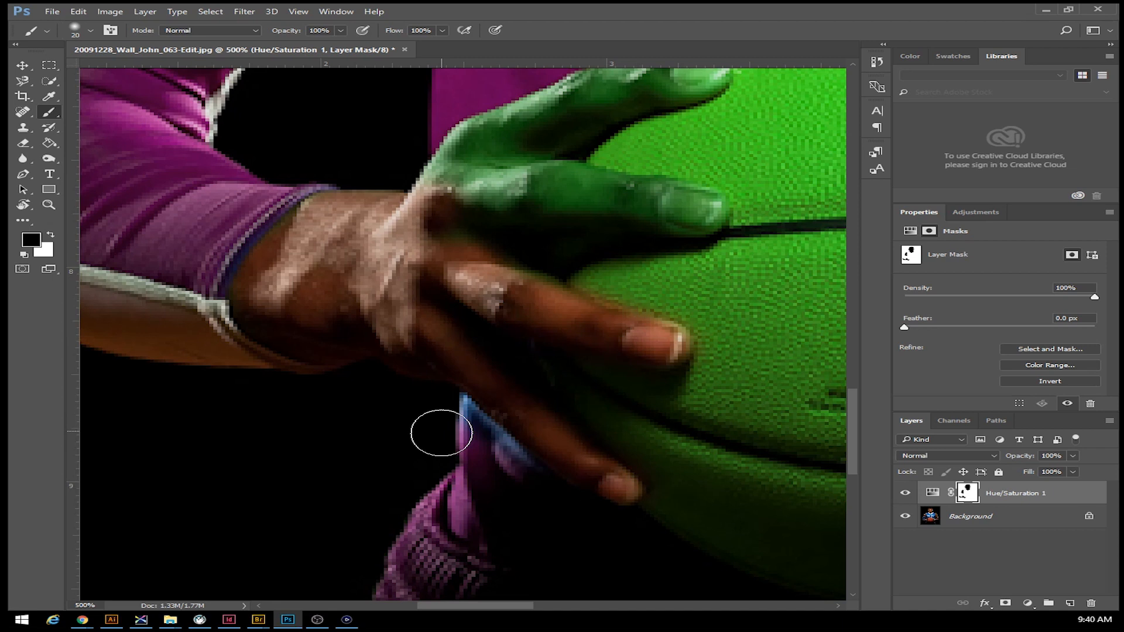
Step: Paint white on the mask over the blue patch of clothing below the hand to restore its purple colour
key("z")
key("b")
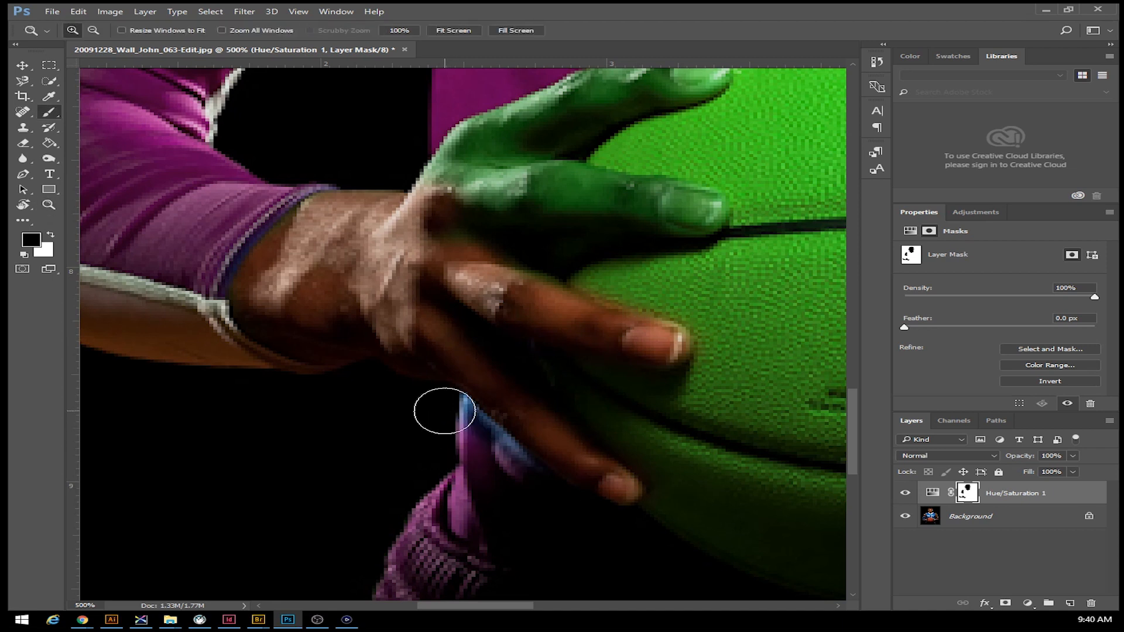
left_click_drag(446, 419, 502, 467)
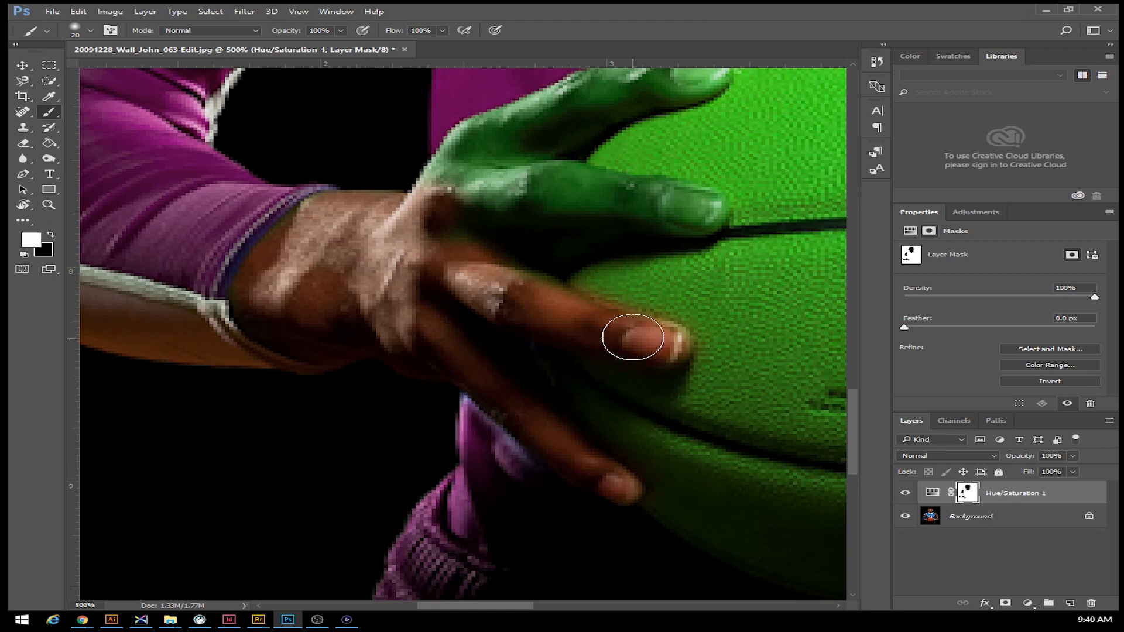
Step: Switch back to black and mask the back of the hand and the upper fingers resting on the basketball
key("x")
mouse_move(632, 238)
left_mouse_down()
mouse_move(492, 230)
mouse_move(705, 216)
mouse_move(645, 195)
left_mouse_up()
mouse_move(537, 187)
left_mouse_down()
mouse_move(480, 202)
mouse_move(511, 184)
mouse_move(536, 133)
mouse_move(611, 98)
mouse_move(487, 138)
mouse_move(447, 166)
mouse_move(431, 186)
mouse_move(491, 180)
mouse_move(338, 358)
mouse_move(283, 371)
left_mouse_up()
Step: Set the brush hardness to 65% and reduce its size to 9 px for the edge between hand and jersey
right_click(294, 298)
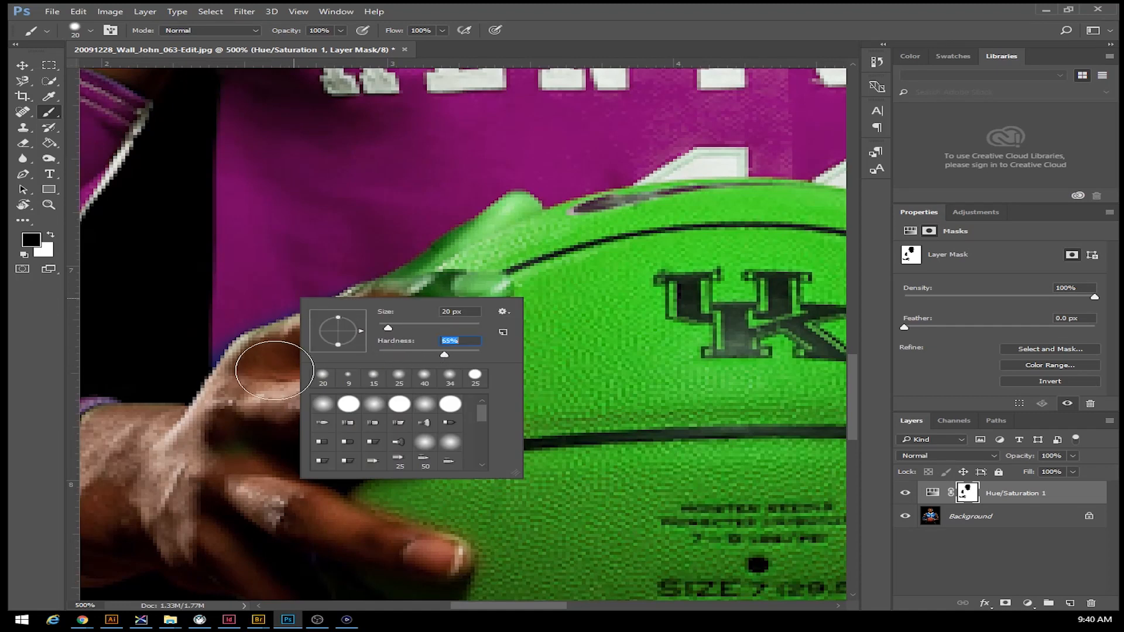
key("Return")
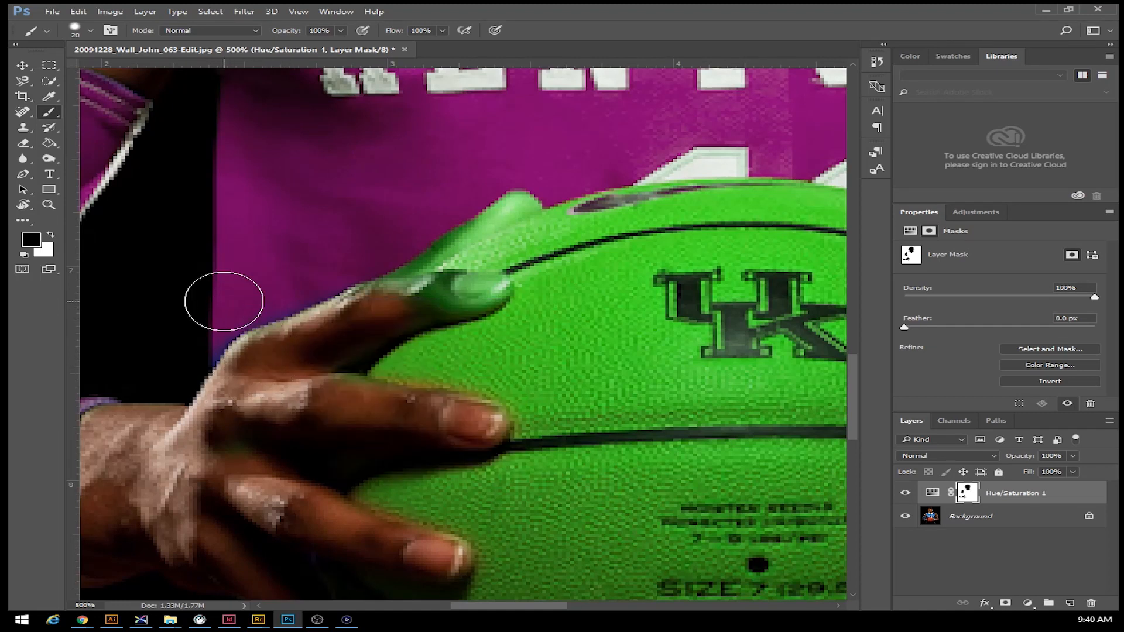
key("bracketleft")
key("bracketleft")
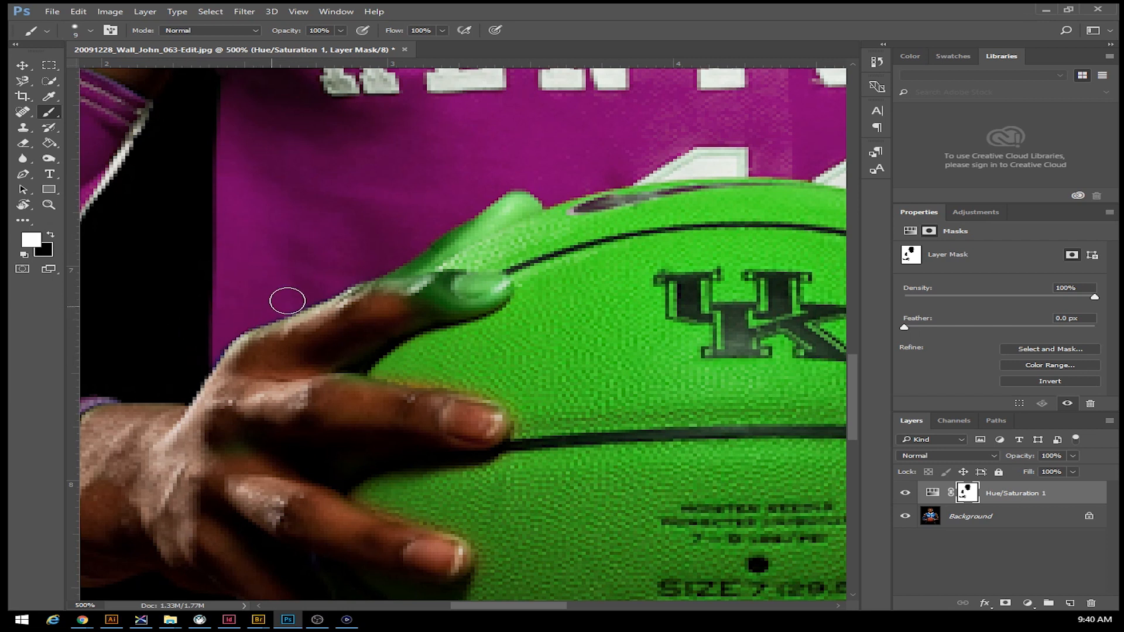
Step: Mask the thumb and index finger on the basketball in black, keeping the painting tight along the jersey edge
mouse_move(400, 319)
left_mouse_down()
mouse_move(486, 302)
mouse_move(498, 288)
mouse_move(436, 283)
mouse_move(379, 292)
mouse_move(464, 295)
mouse_move(355, 305)
mouse_move(425, 275)
left_mouse_up()
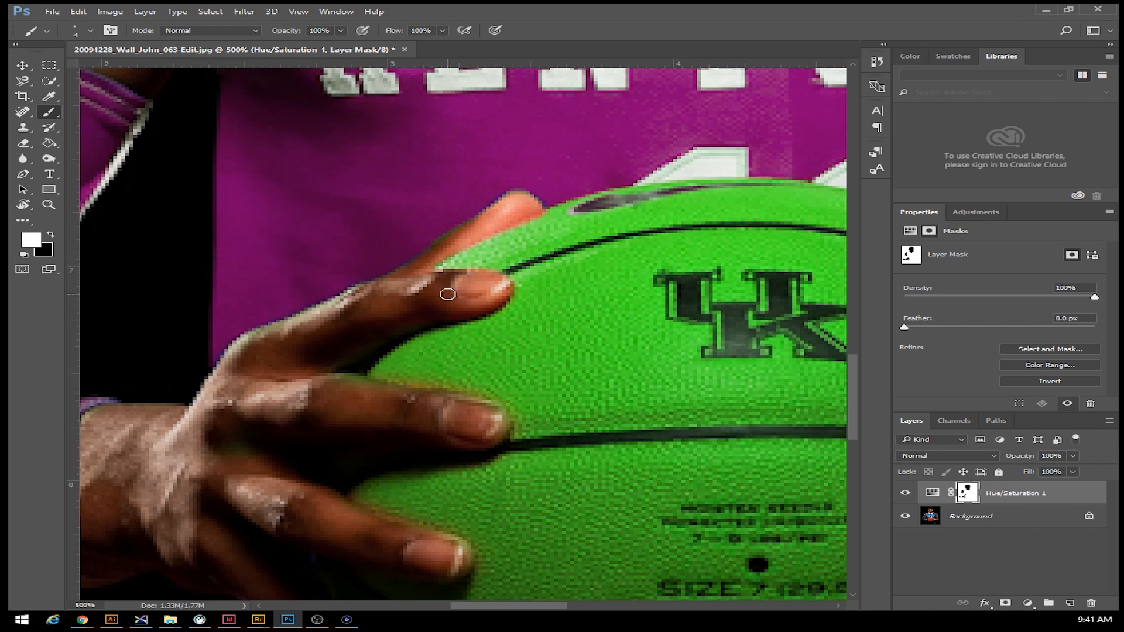
left_click_drag(451, 413, 368, 270)
left_click_drag(358, 387, 336, 223)
left_click_drag(639, 152, 478, 330)
left_click_drag(445, 223, 396, 378)
left_click_drag(475, 317, 285, 230)
mouse_move(406, 302)
left_mouse_down()
mouse_move(304, 307)
mouse_move(289, 340)
left_mouse_up()
left_click_drag(263, 263, 261, 275)
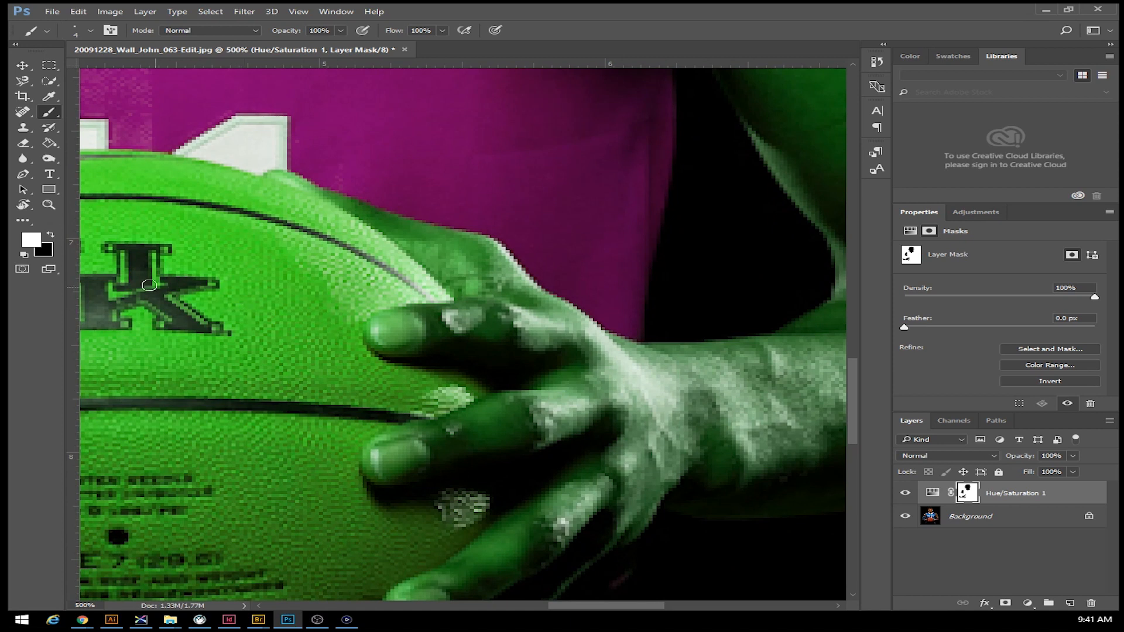
Step: Mask the thumb and index finger of the player's other hand in black with a small brush of about 7 to 8 px
left_click_drag(149, 287, 323, 269)
left_click_drag(178, 267, 398, 232)
left_click_drag(343, 324, 390, 253)
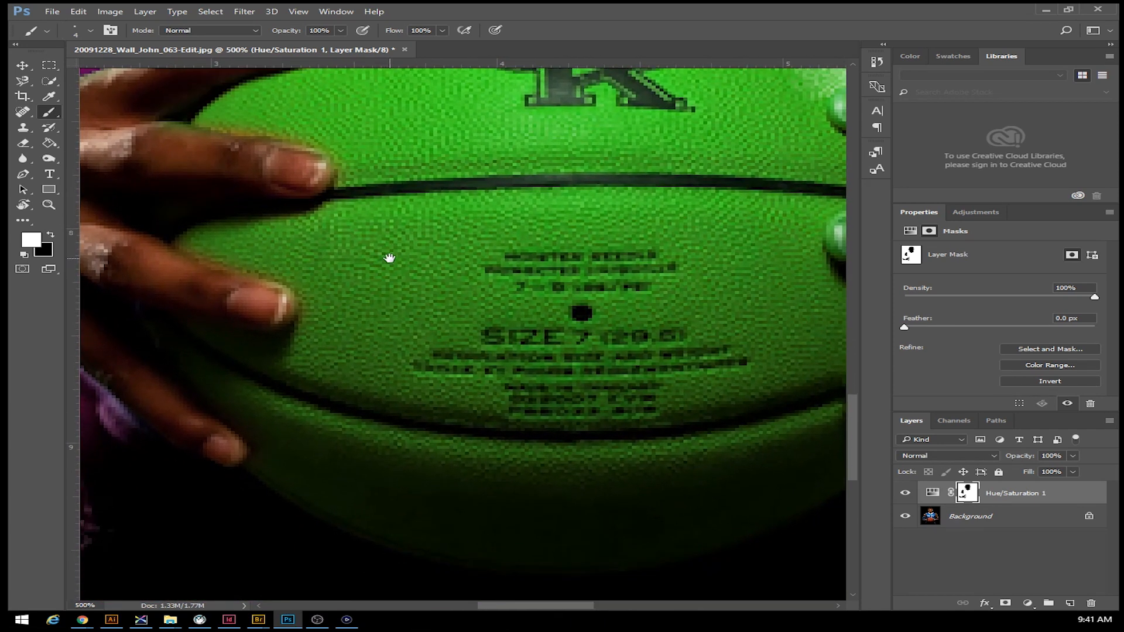
mouse_move(529, 210)
left_mouse_down()
mouse_move(402, 221)
mouse_move(385, 158)
left_mouse_up()
left_click_drag(384, 244, 252, 318)
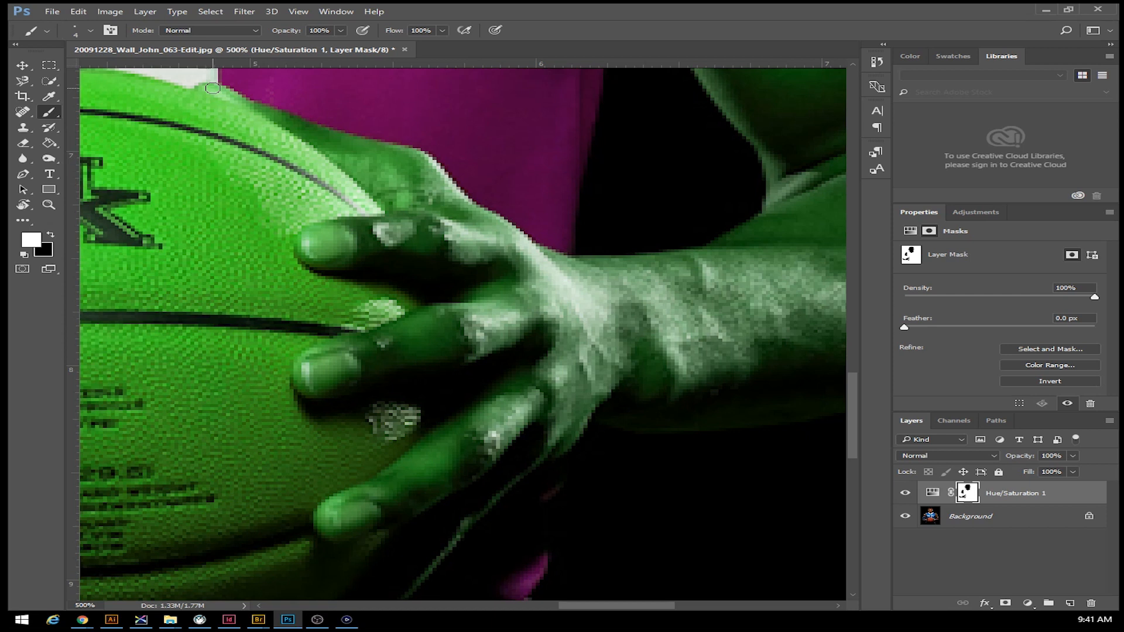
key("x")
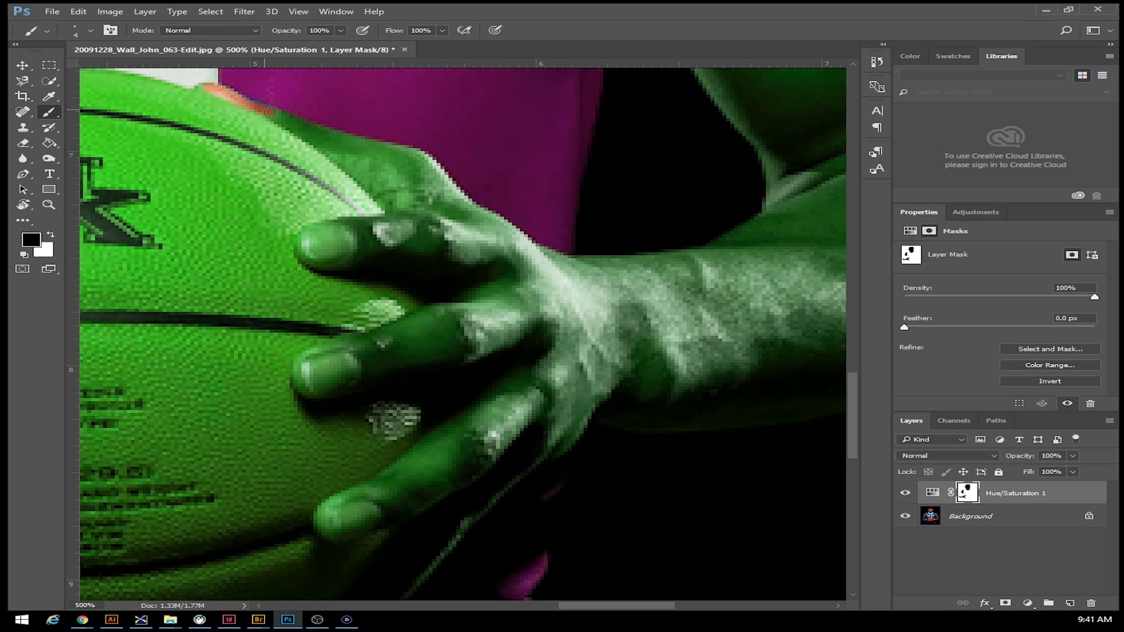
left_click_drag(298, 124, 364, 144)
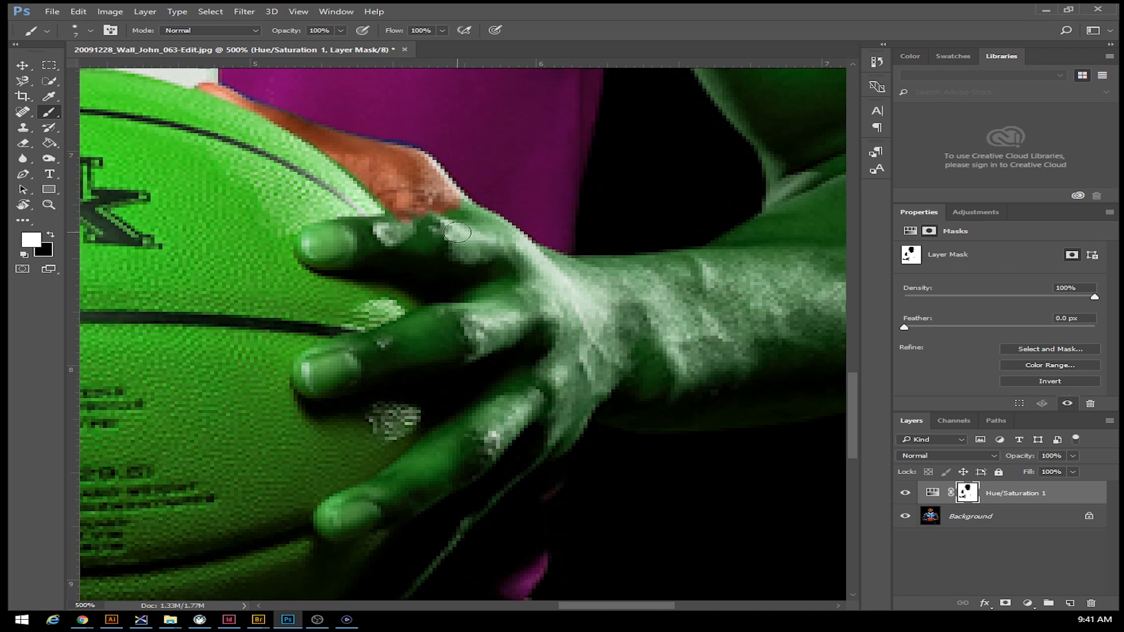
key("x")
left_click_drag(463, 214, 518, 254)
mouse_move(445, 237)
left_mouse_down()
mouse_move(435, 205)
mouse_move(439, 244)
mouse_move(422, 217)
mouse_move(420, 234)
mouse_move(337, 230)
mouse_move(313, 248)
mouse_move(446, 275)
mouse_move(364, 245)
mouse_move(483, 257)
mouse_move(335, 244)
left_mouse_up()
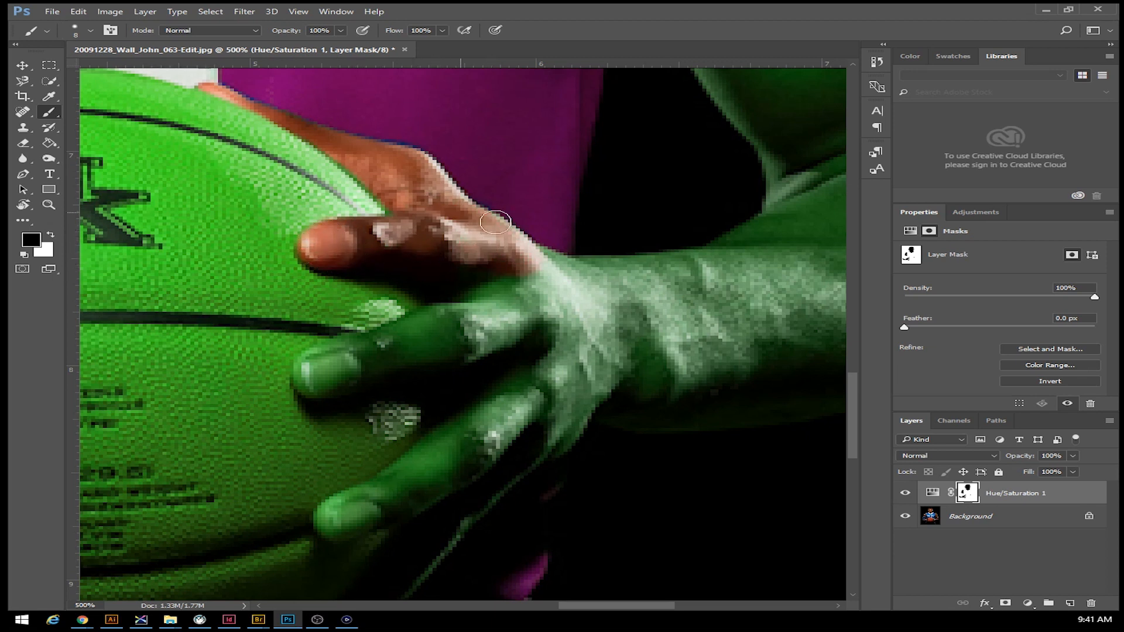
Step: Mask the remaining fingers and the lower edge of that hand in black
mouse_move(502, 301)
left_mouse_down()
mouse_move(466, 310)
mouse_move(466, 323)
mouse_move(443, 330)
mouse_move(481, 310)
mouse_move(305, 369)
mouse_move(332, 393)
mouse_move(374, 374)
mouse_move(333, 377)
mouse_move(467, 355)
mouse_move(450, 335)
mouse_move(508, 325)
mouse_move(559, 353)
mouse_move(331, 526)
mouse_move(368, 514)
mouse_move(334, 524)
mouse_move(366, 503)
mouse_move(342, 511)
mouse_move(332, 519)
mouse_move(368, 520)
mouse_move(460, 482)
mouse_move(416, 510)
mouse_move(457, 456)
mouse_move(518, 415)
mouse_move(490, 456)
mouse_move(482, 426)
left_mouse_up()
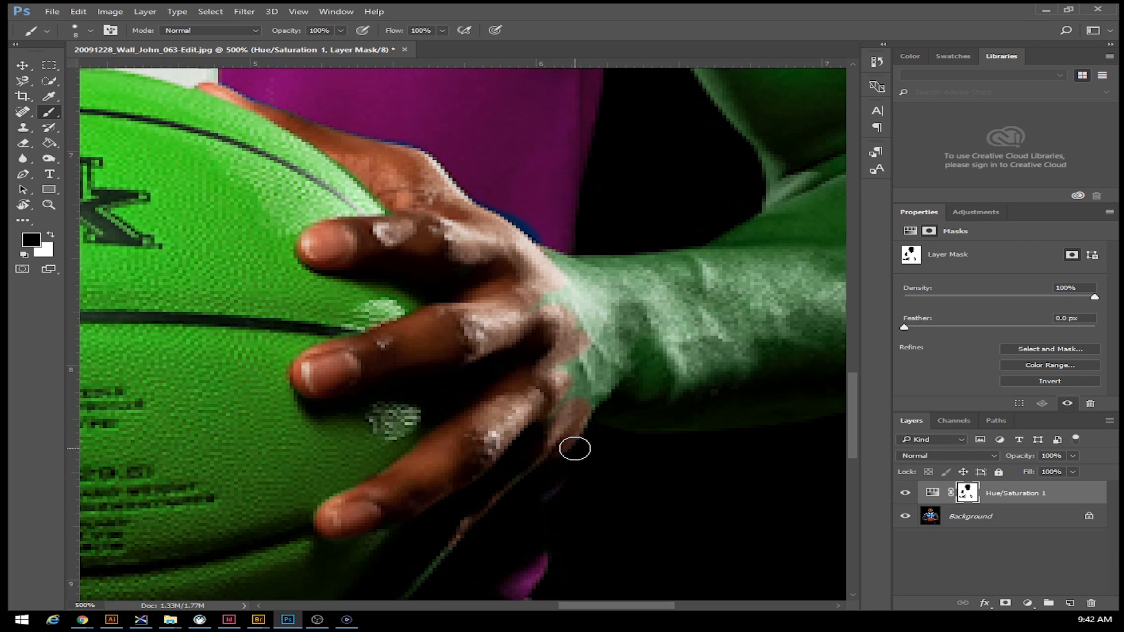
left_click_drag(574, 449, 583, 268)
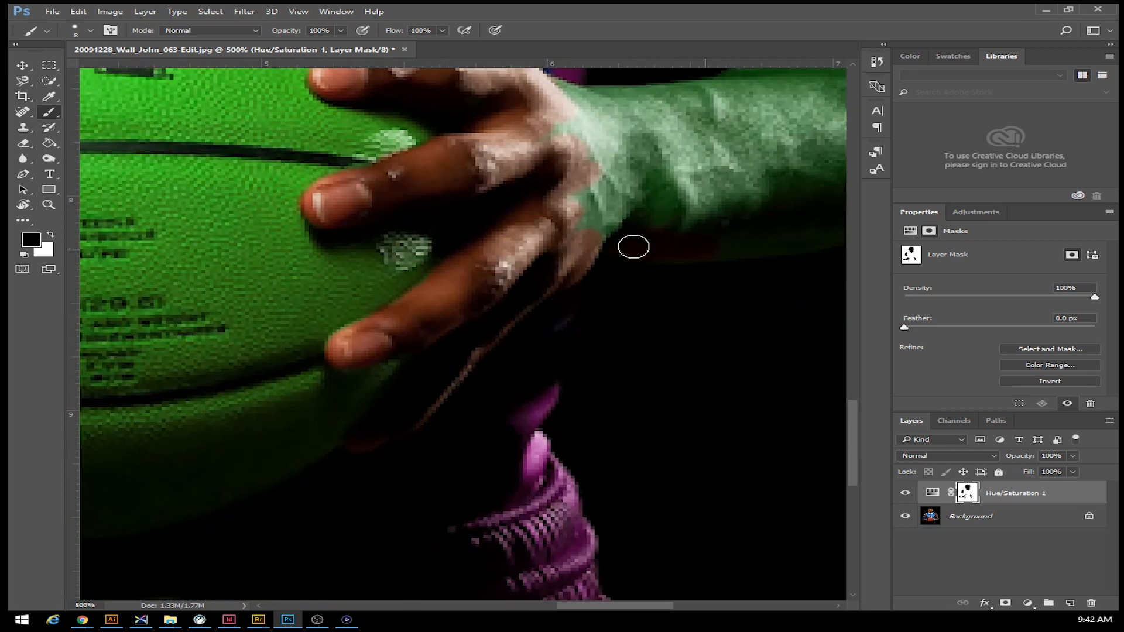
left_click_drag(635, 226, 416, 333)
Step: Enlarge the brush to 20 px and mask the wrist and forearm in black up to the elbow
key("bracketright")
mouse_move(335, 281)
left_mouse_down()
mouse_move(313, 275)
mouse_move(296, 304)
mouse_move(290, 264)
mouse_move(305, 293)
mouse_move(293, 308)
mouse_move(396, 447)
left_mouse_up()
mouse_move(587, 404)
left_mouse_down()
mouse_move(785, 253)
mouse_move(746, 147)
mouse_move(738, 281)
mouse_move(683, 278)
mouse_move(683, 170)
mouse_move(653, 148)
mouse_move(617, 205)
mouse_move(507, 211)
mouse_move(482, 252)
mouse_move(452, 267)
mouse_move(647, 247)
mouse_move(641, 285)
mouse_move(552, 336)
mouse_move(570, 358)
mouse_move(416, 396)
mouse_move(381, 358)
left_mouse_up()
left_click_drag(293, 315, 399, 427)
Step: Paint white with an 8 px brush over the blue jersey patch above the wrist to restore its purple colour
key("x")
key("bracketleft")
key("bracketleft")
key("bracketleft")
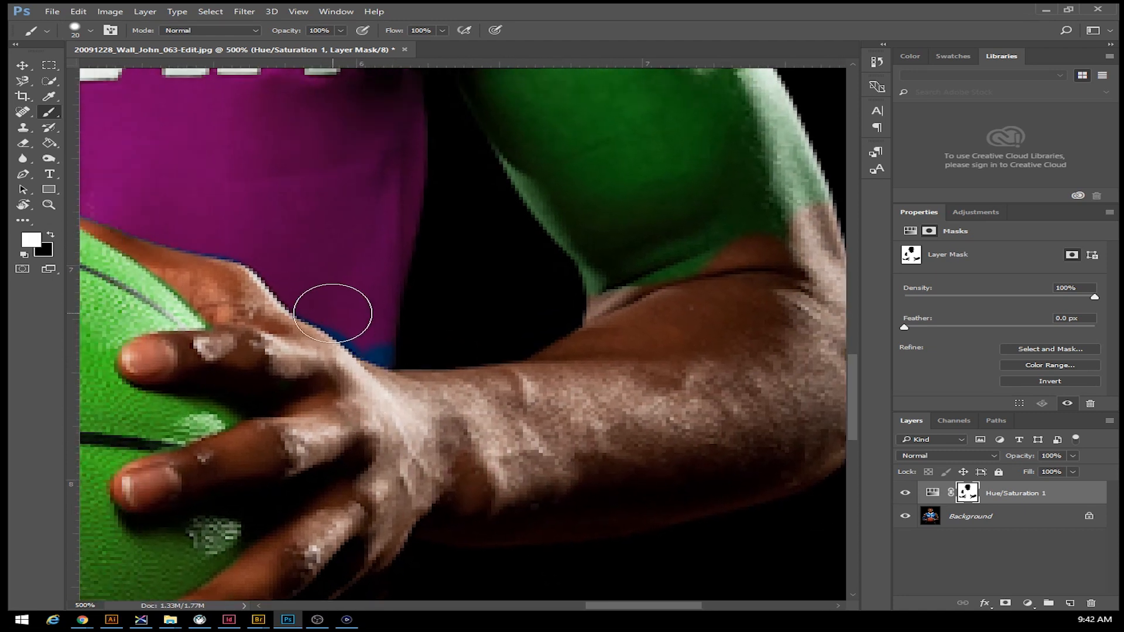
mouse_move(335, 318)
left_mouse_down()
mouse_move(376, 347)
mouse_move(402, 342)
mouse_move(382, 355)
mouse_move(350, 331)
left_mouse_up()
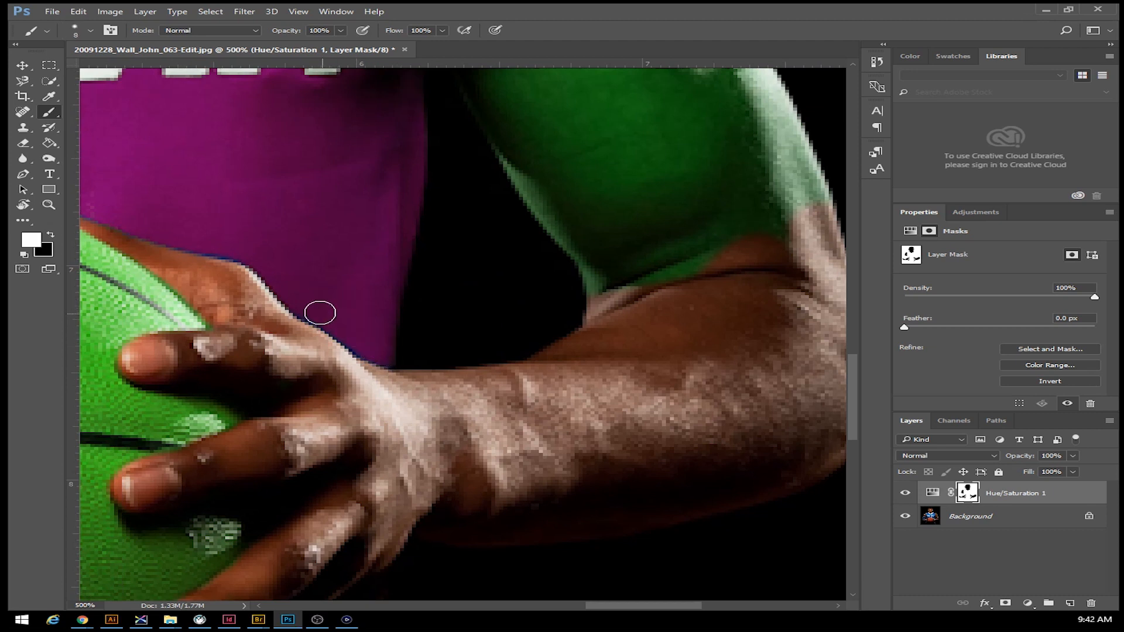
Step: Mask the upper arm from the elbow to the shoulder in black with a 15 px brush
left_click_drag(397, 252, 325, 431)
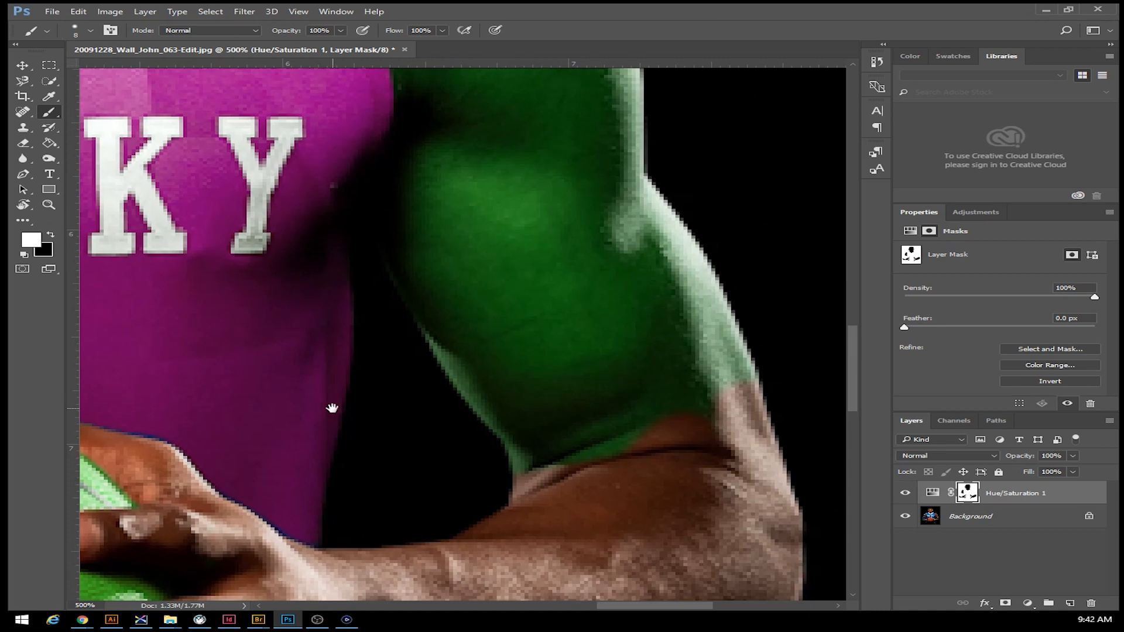
key("bracketright")
key("bracketright")
left_click_drag(589, 404, 590, 421)
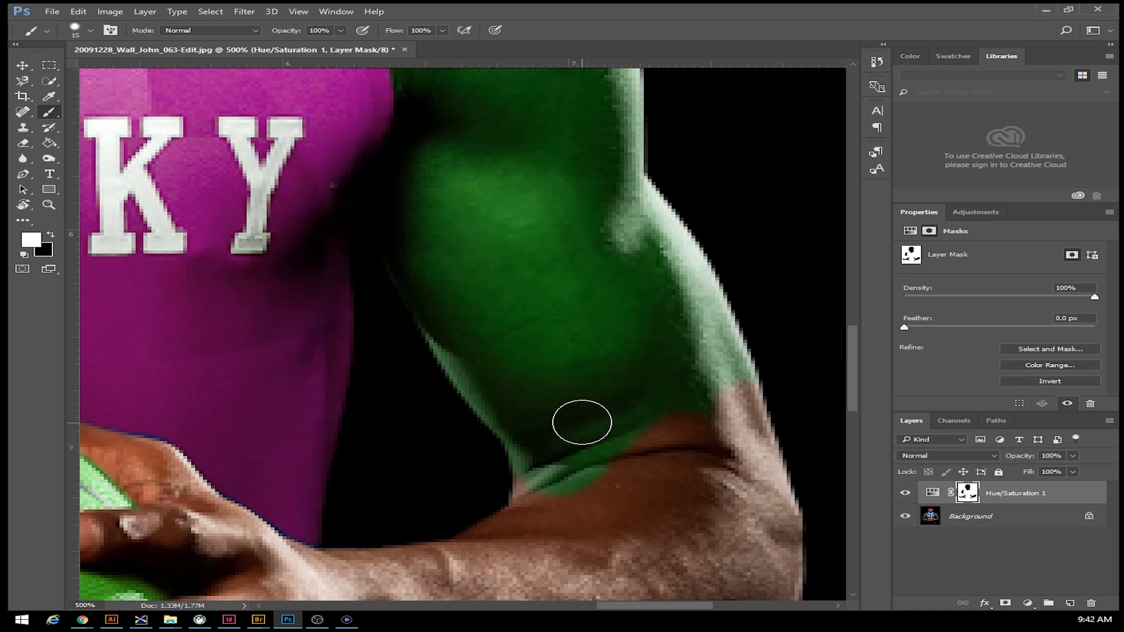
key("x")
mouse_move(693, 336)
left_mouse_down()
mouse_move(752, 400)
mouse_move(621, 449)
mouse_move(538, 348)
mouse_move(501, 450)
mouse_move(515, 417)
mouse_move(447, 354)
mouse_move(427, 258)
mouse_move(406, 233)
mouse_move(427, 177)
mouse_move(417, 344)
mouse_move(455, 243)
mouse_move(451, 219)
mouse_move(472, 394)
mouse_move(440, 475)
mouse_move(433, 533)
left_mouse_up()
left_click(387, 177)
mouse_move(387, 217)
left_mouse_down()
mouse_move(327, 132)
mouse_move(338, 156)
mouse_move(324, 137)
mouse_move(321, 249)
mouse_move(366, 455)
mouse_move(358, 529)
mouse_move(436, 437)
mouse_move(399, 462)
mouse_move(406, 407)
mouse_move(372, 373)
mouse_move(354, 242)
mouse_move(410, 168)
mouse_move(485, 217)
mouse_move(569, 384)
mouse_move(412, 209)
mouse_move(433, 179)
mouse_move(506, 383)
mouse_move(456, 226)
mouse_move(455, 384)
mouse_move(380, 226)
mouse_move(387, 365)
mouse_move(430, 432)
mouse_move(473, 428)
mouse_move(512, 455)
mouse_move(533, 448)
mouse_move(576, 465)
mouse_move(579, 440)
mouse_move(522, 429)
mouse_move(516, 211)
left_mouse_up()
mouse_move(451, 290)
left_mouse_down()
mouse_move(473, 274)
mouse_move(400, 403)
mouse_move(433, 253)
mouse_move(410, 436)
mouse_move(440, 462)
mouse_move(513, 453)
mouse_move(544, 412)
mouse_move(585, 408)
mouse_move(607, 353)
mouse_move(492, 199)
mouse_move(508, 309)
mouse_move(490, 357)
left_mouse_up()
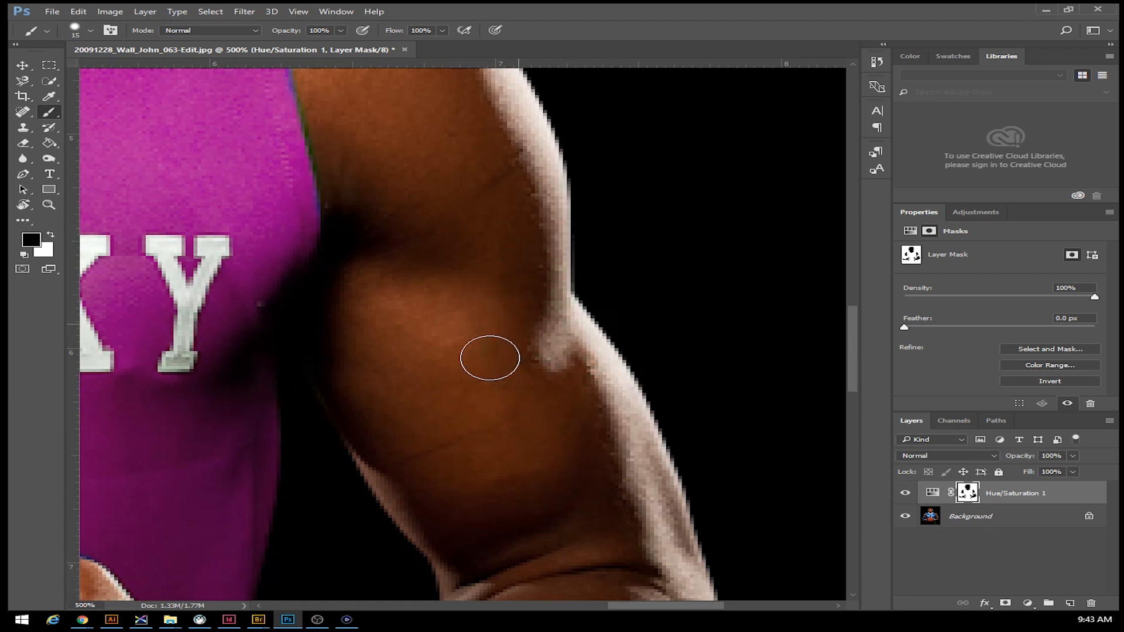
Step: Reopen the Hue/Saturation adjustment's settings and set the hue to +133
key("z")
left_click(259, 288, "alt")
left_click(240, 287, "alt")
left_click(220, 286, "alt")
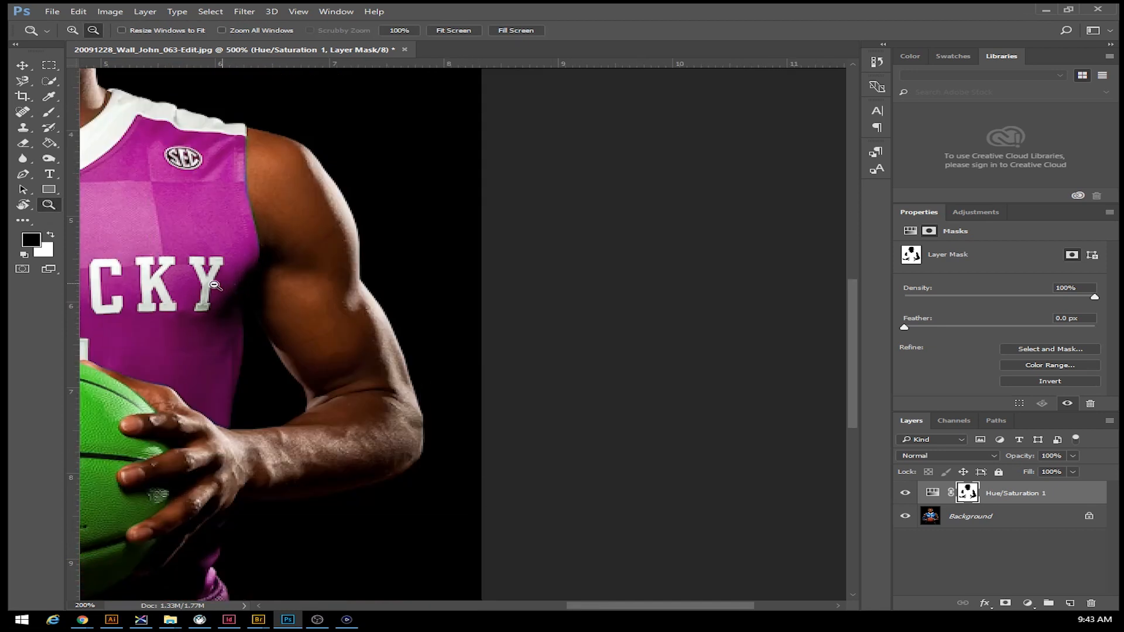
left_click(216, 286, "alt")
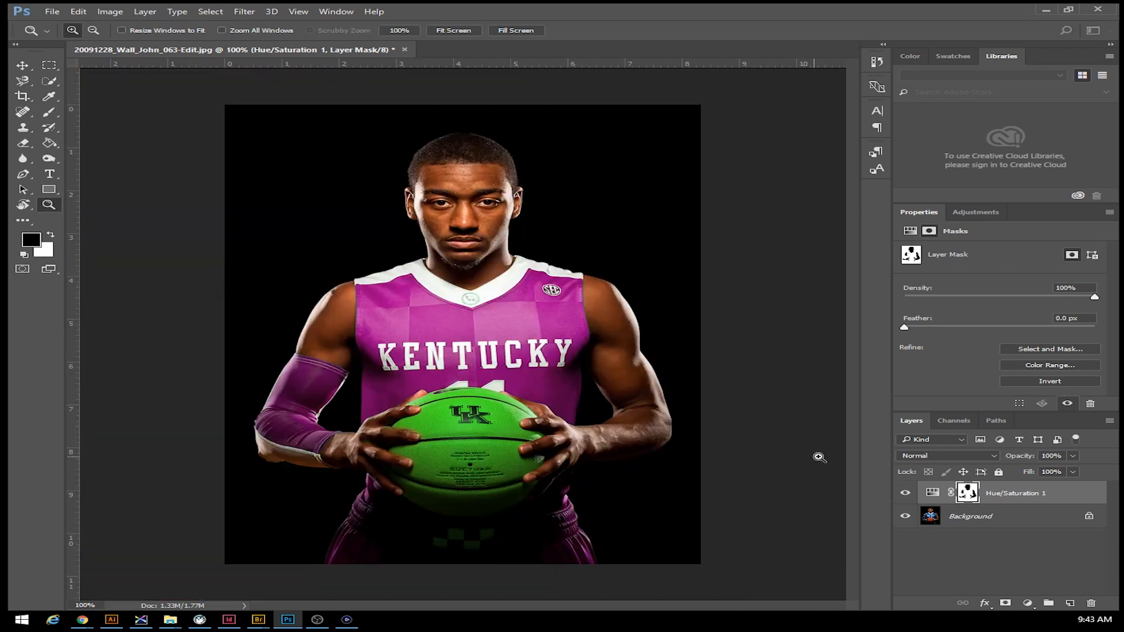
left_click(932, 494)
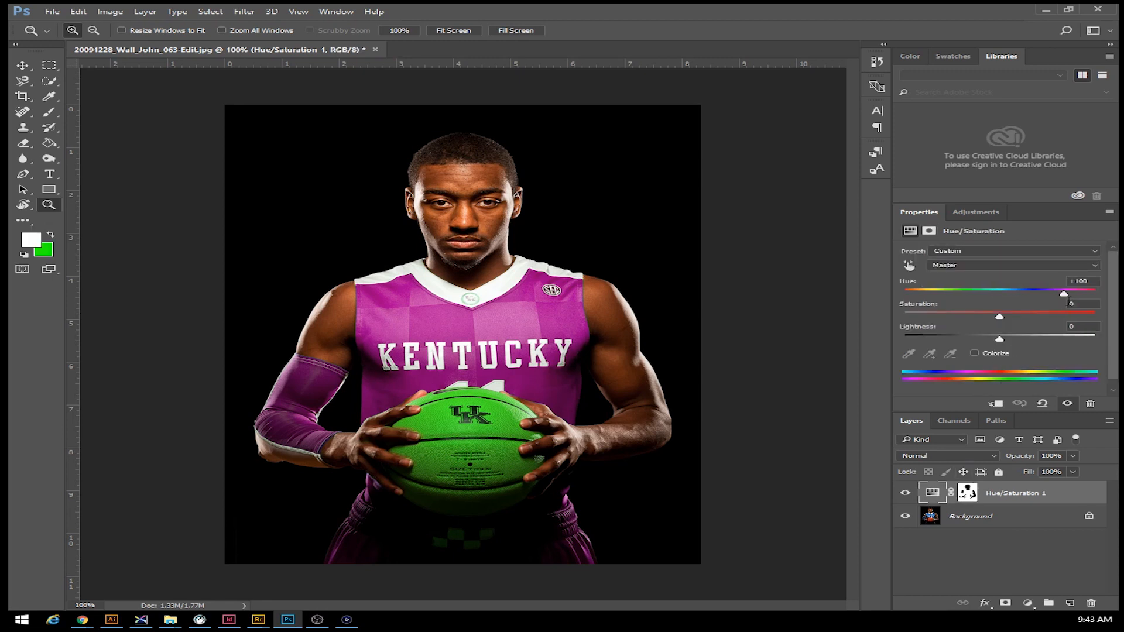
left_click_drag(1066, 297, 984, 305)
left_click_drag(1002, 305, 1080, 304)
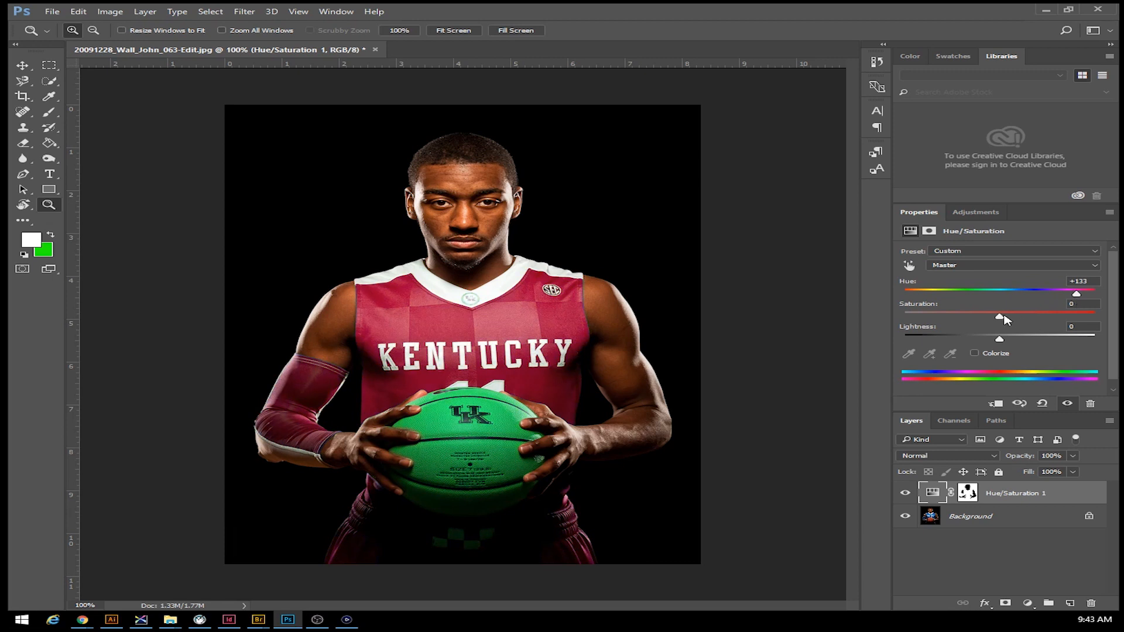
Step: Try a saturation of -100, return it to 0, and shift the hue to +180
left_click_drag(1003, 319, 920, 330)
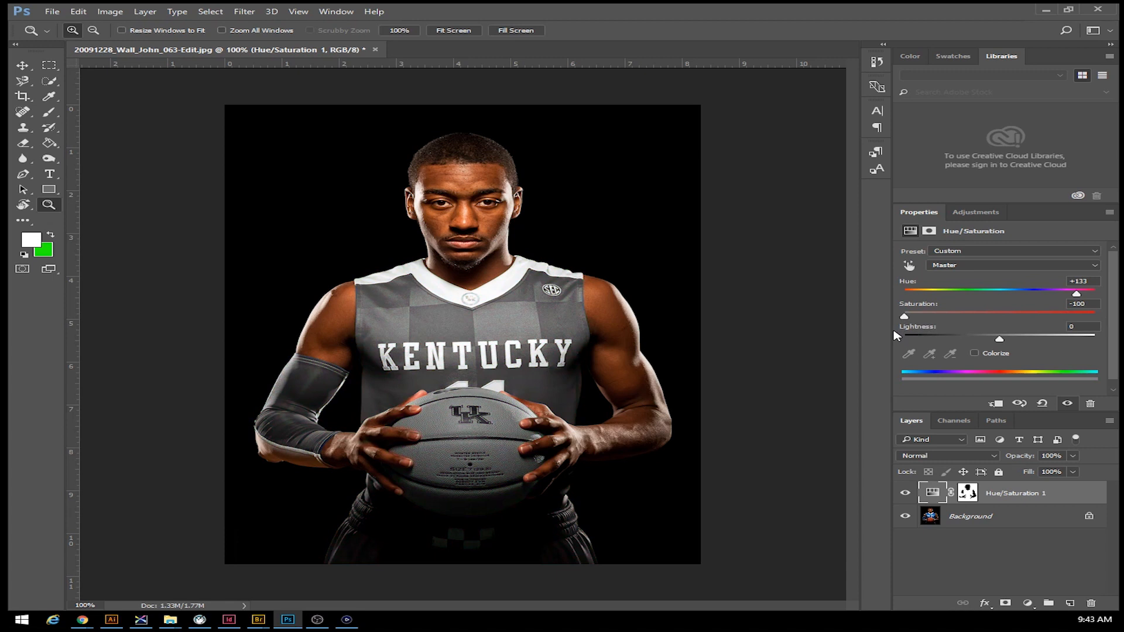
left_click_drag(905, 316, 1005, 325)
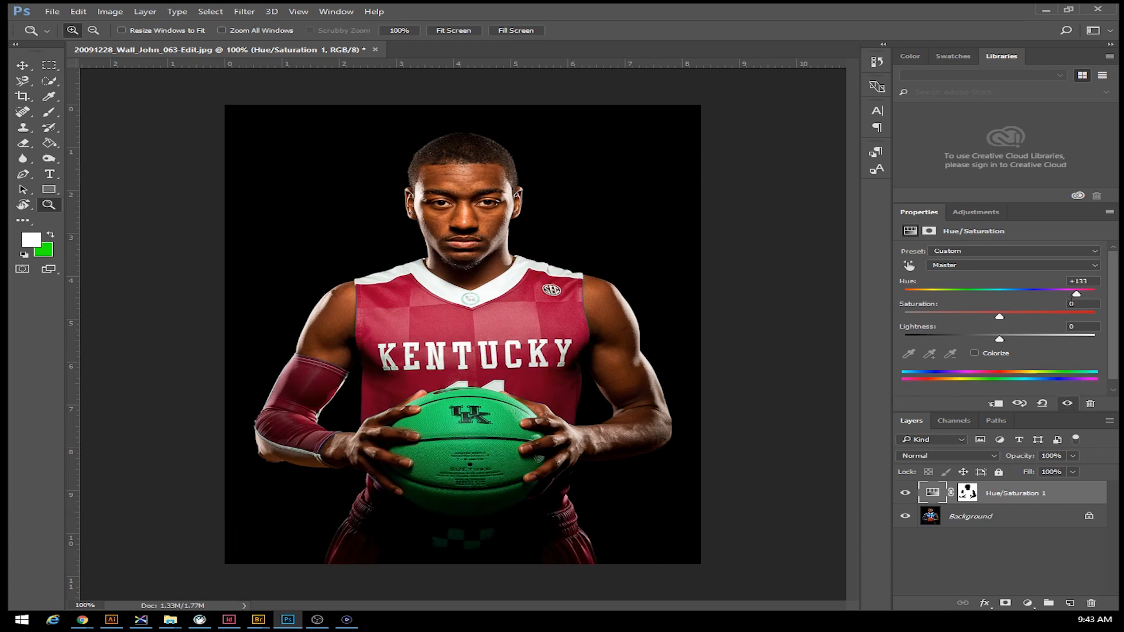
left_click_drag(1076, 297, 1113, 313)
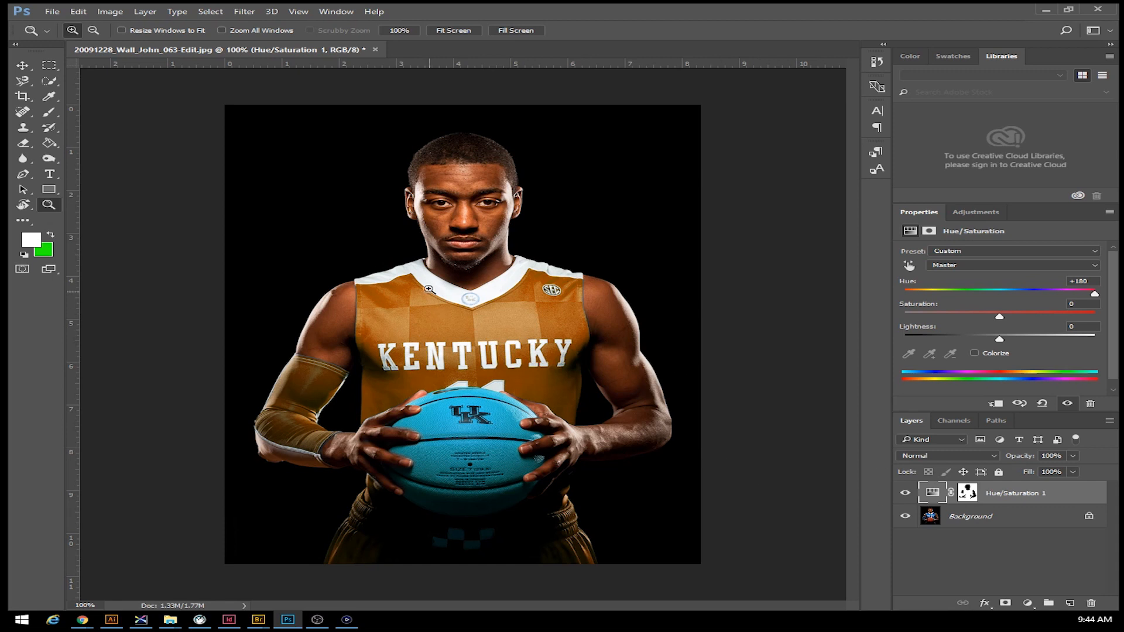
Step: Invert the adjustment's layer mask, and set its hue to +18 and saturation to -100
left_click(968, 494)
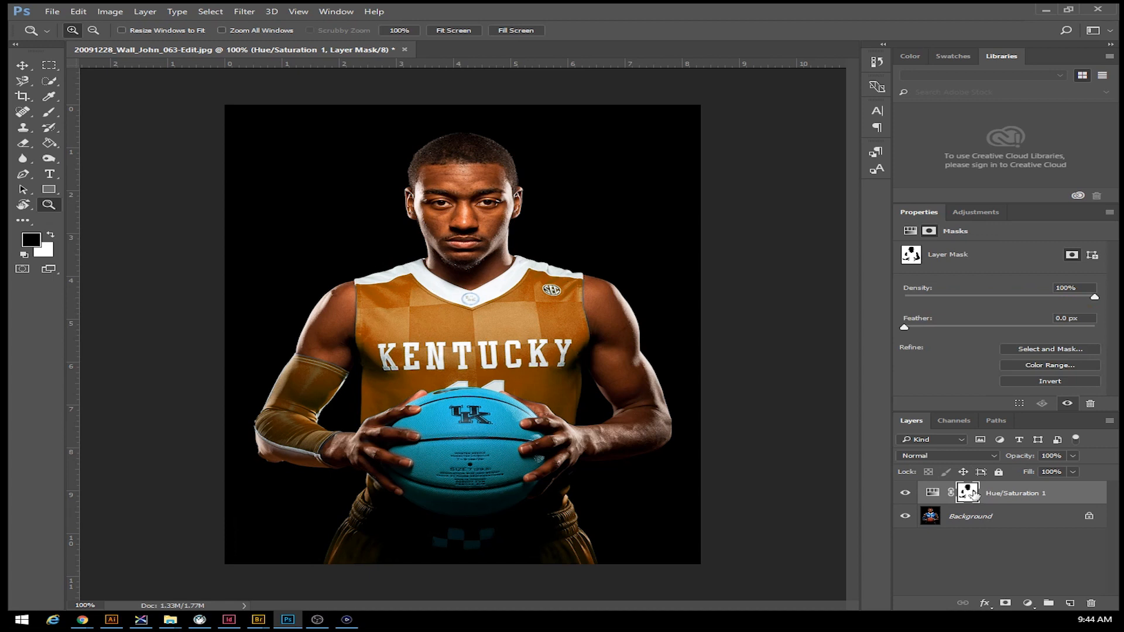
left_click(1048, 382)
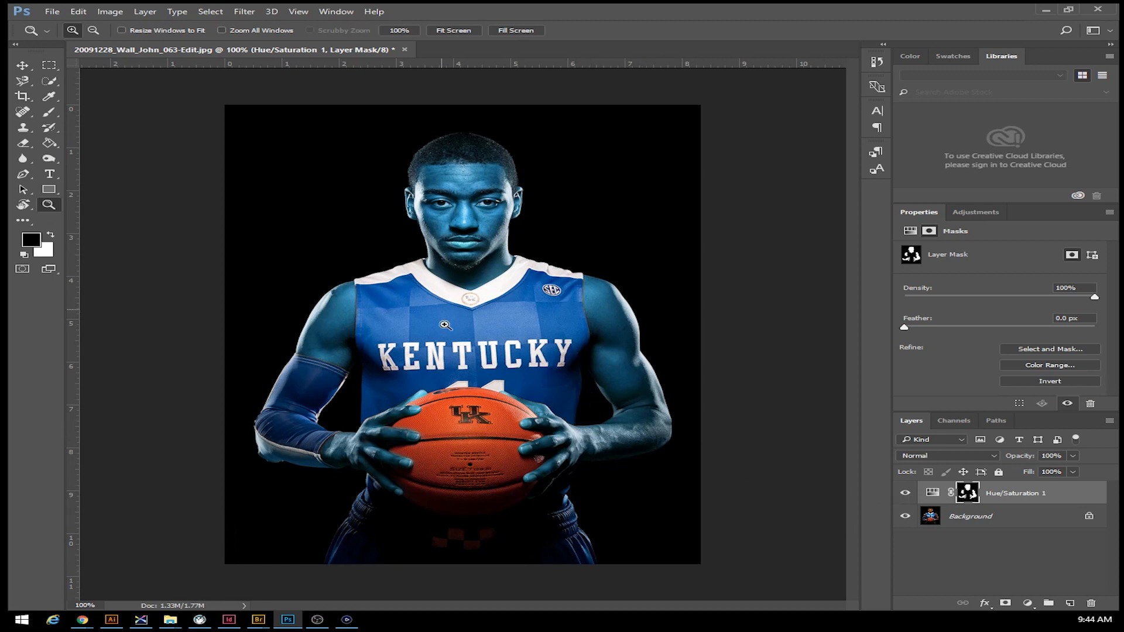
left_click(932, 495)
left_click_drag(1095, 297, 896, 327)
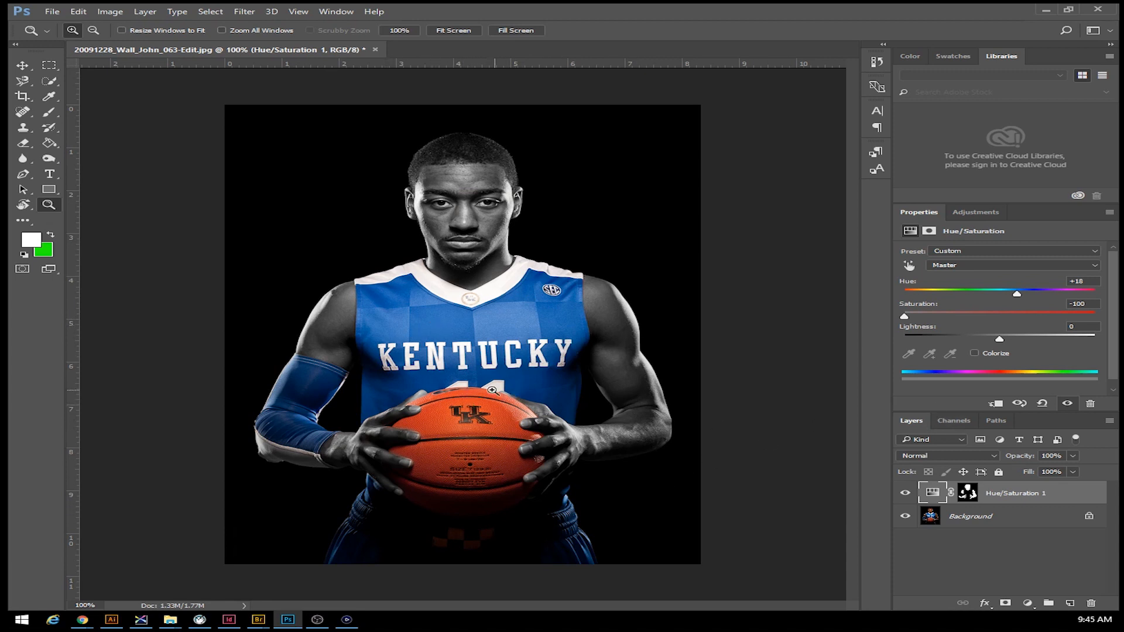
Step: Paint white on the mask over the thumb and the jersey along the basketball's upper edge with a 15 px brush
left_click(969, 494)
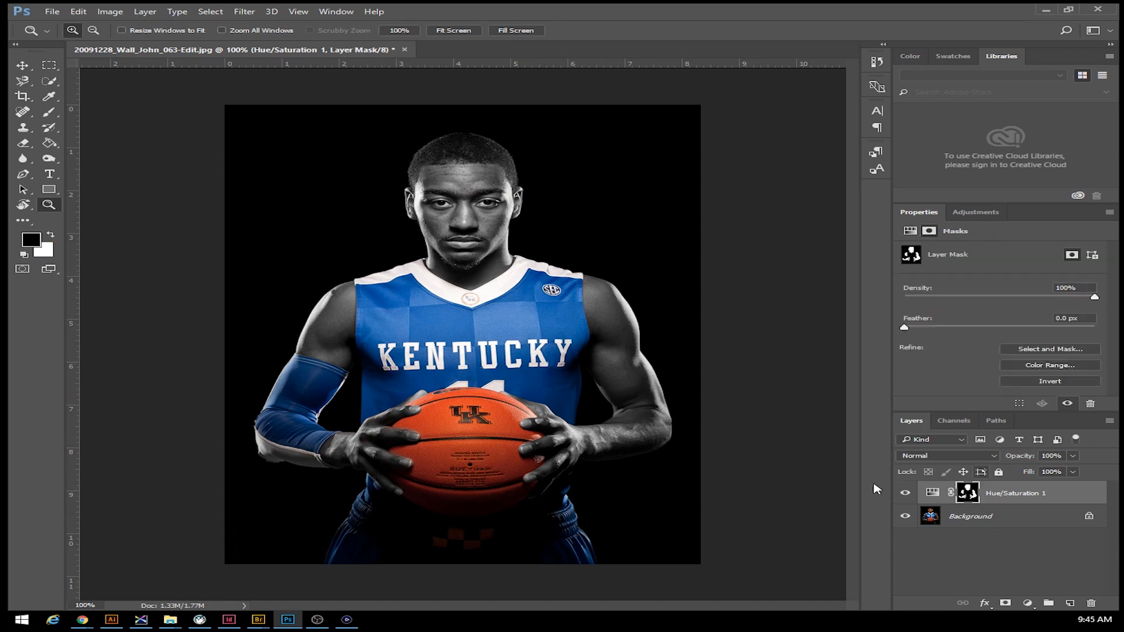
left_click(471, 395)
left_click(472, 397)
left_click(473, 399)
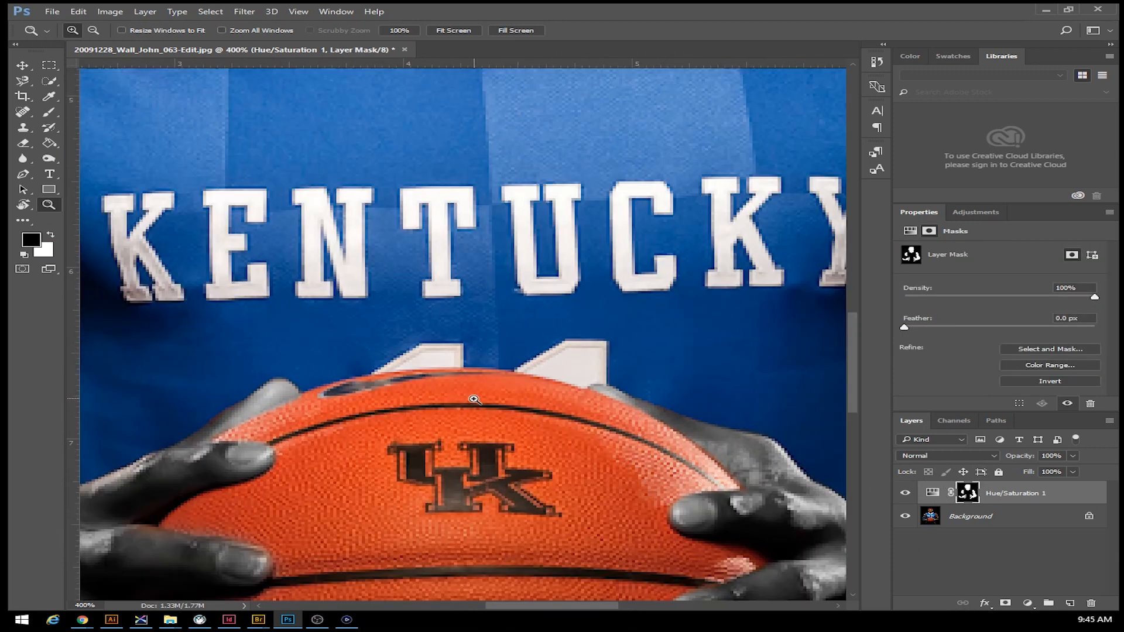
key("b")
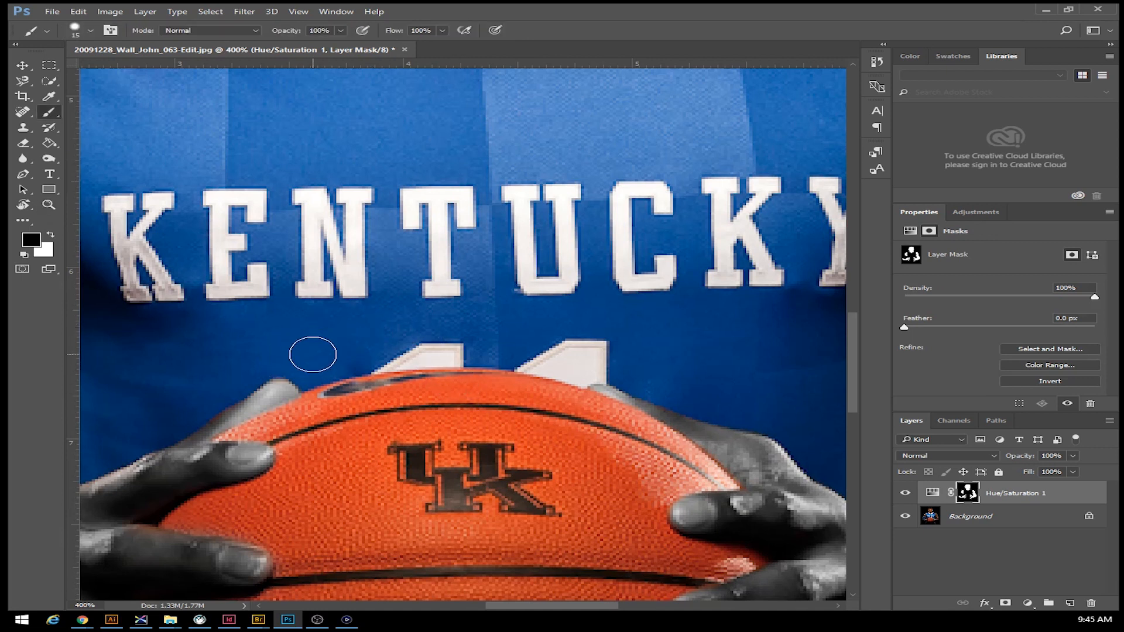
left_click(290, 373)
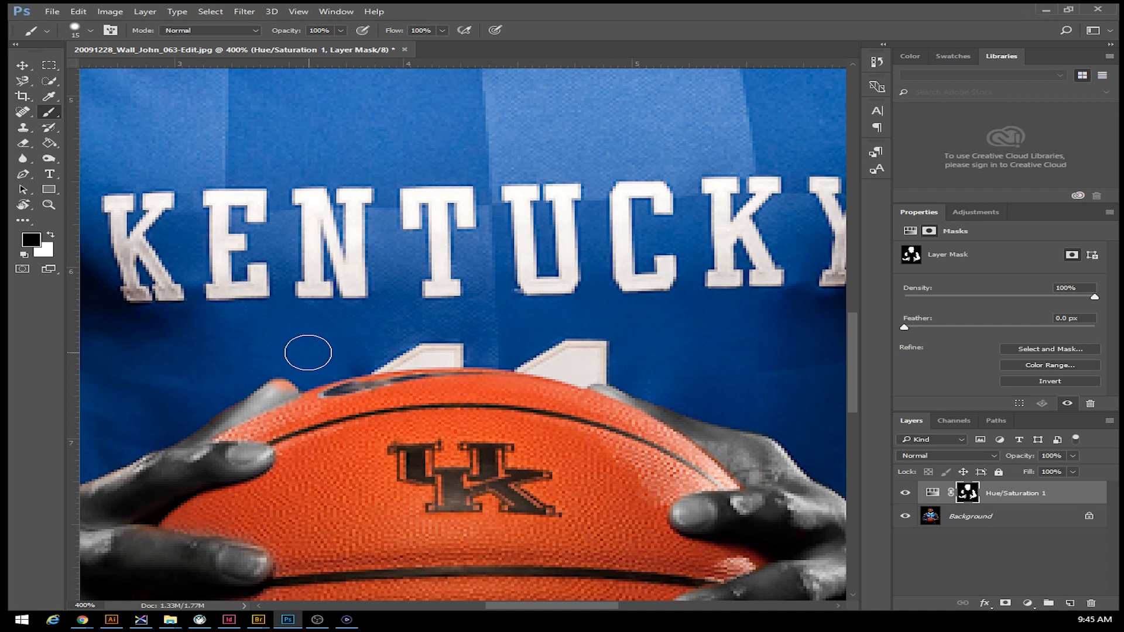
key("x")
left_click(281, 383)
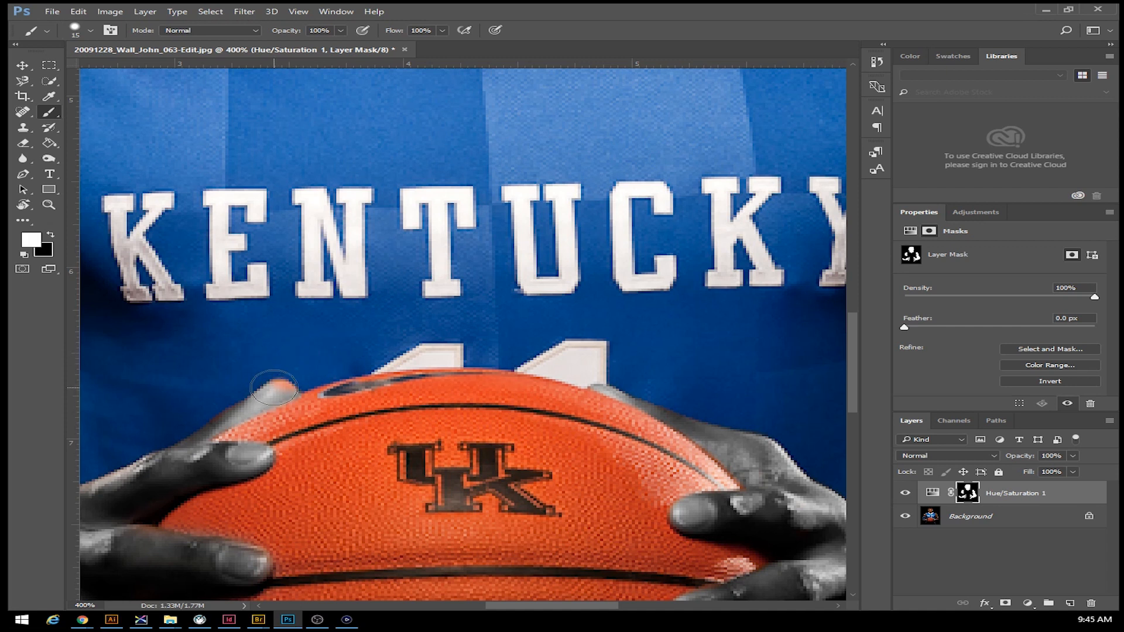
mouse_move(281, 384)
left_mouse_down()
mouse_move(355, 356)
mouse_move(323, 362)
mouse_move(485, 349)
mouse_move(637, 380)
mouse_move(518, 349)
mouse_move(456, 346)
mouse_move(631, 377)
mouse_move(770, 425)
mouse_move(701, 390)
mouse_move(806, 452)
mouse_move(798, 459)
mouse_move(749, 393)
mouse_move(404, 330)
mouse_move(294, 338)
mouse_move(123, 446)
mouse_move(216, 400)
mouse_move(187, 424)
mouse_move(102, 460)
mouse_move(337, 353)
mouse_move(494, 325)
mouse_move(771, 377)
mouse_move(600, 341)
mouse_move(440, 325)
mouse_move(287, 344)
mouse_move(189, 374)
mouse_move(201, 426)
left_mouse_up()
Step: Continue painting white on the mask around the fingers of both hands and beneath the basketball
key("space")
mouse_move(368, 598)
left_mouse_down()
mouse_move(455, 424)
mouse_move(469, 257)
left_mouse_up()
mouse_move(184, 317)
left_mouse_down()
mouse_move(232, 339)
mouse_move(145, 270)
left_mouse_up()
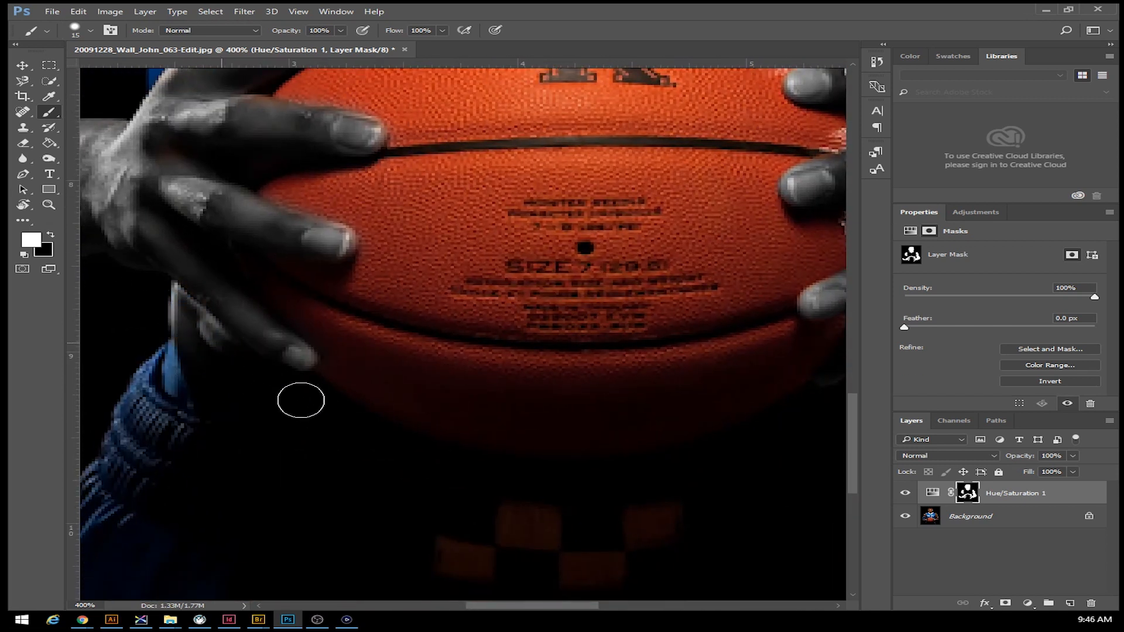
key("space")
left_click_drag(768, 459, 416, 489)
mouse_move(678, 334)
left_mouse_down()
mouse_move(631, 353)
mouse_move(611, 346)
mouse_move(679, 271)
mouse_move(696, 330)
mouse_move(662, 395)
mouse_move(616, 432)
left_mouse_up()
Step: Enlarge the brush to 45 px and paint white over the remaining jersey, arm sleeve, shorts and background, leaving the basketball in colour
key("z")
left_click(484, 316, "alt")
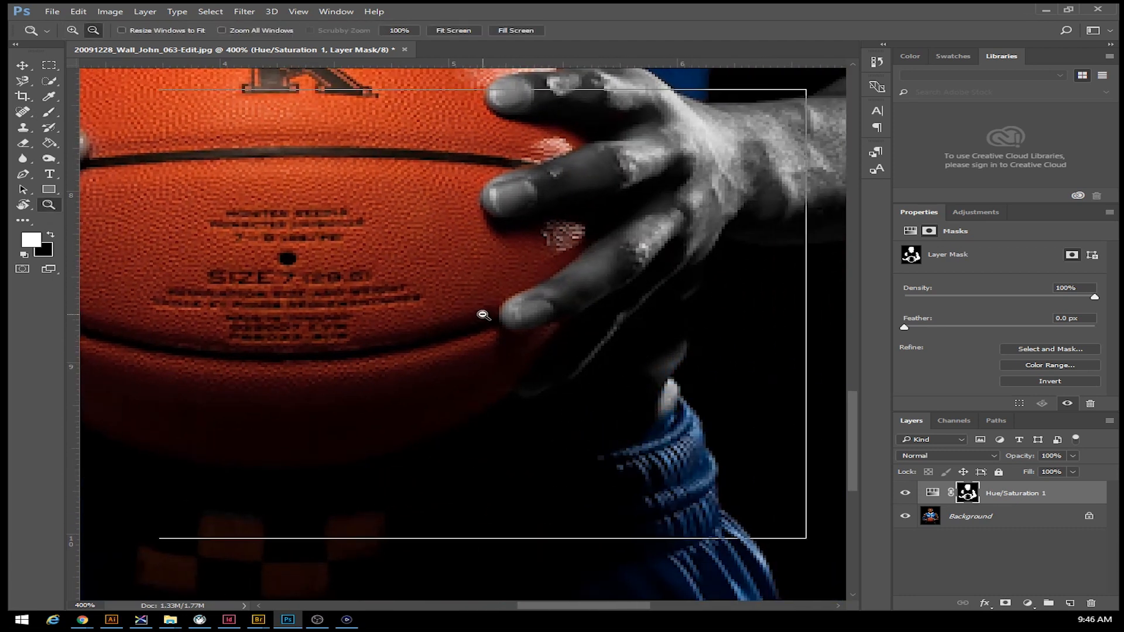
left_click(469, 311, "alt")
left_click(456, 309, "alt")
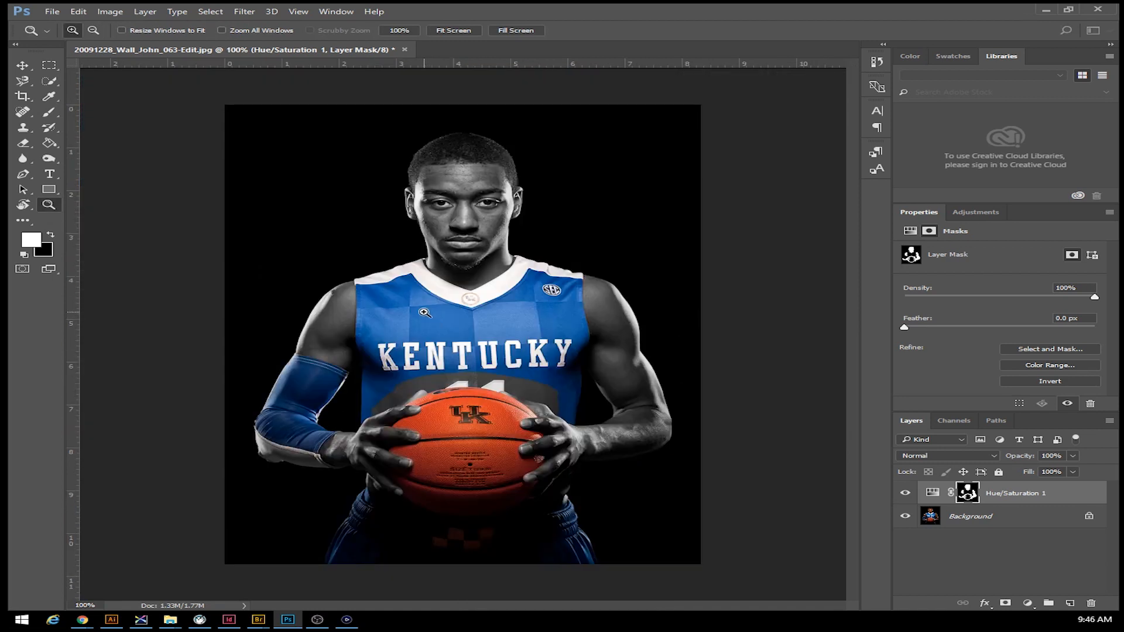
key("b")
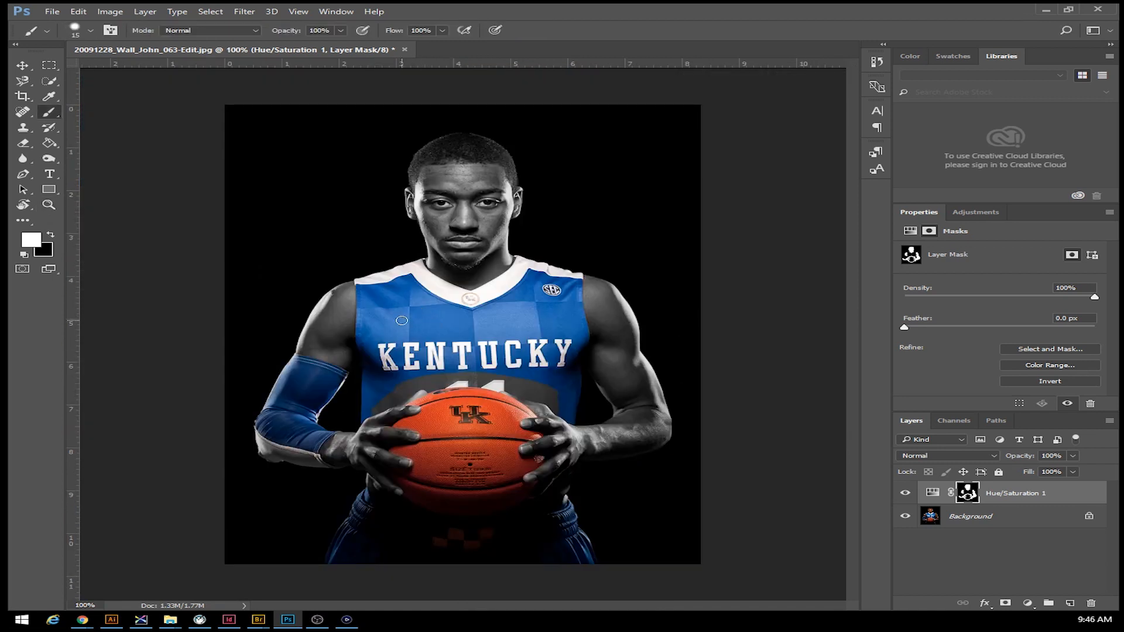
key("bracketright")
key("bracketright")
key("bracketright")
key("bracketright")
key("bracketright")
mouse_move(420, 350)
left_mouse_down()
mouse_move(465, 369)
mouse_move(415, 370)
mouse_move(548, 366)
mouse_move(509, 364)
mouse_move(580, 409)
mouse_move(594, 362)
mouse_move(589, 287)
mouse_move(567, 309)
mouse_move(600, 279)
mouse_move(415, 341)
mouse_move(481, 346)
mouse_move(545, 301)
mouse_move(381, 285)
mouse_move(384, 265)
mouse_move(428, 254)
mouse_move(363, 280)
mouse_move(450, 326)
mouse_move(345, 388)
mouse_move(354, 399)
mouse_move(330, 447)
mouse_move(286, 459)
mouse_move(293, 499)
mouse_move(257, 466)
mouse_move(257, 410)
mouse_move(265, 460)
mouse_move(346, 496)
mouse_move(389, 534)
mouse_move(339, 518)
mouse_move(284, 540)
mouse_move(282, 554)
mouse_move(488, 537)
mouse_move(390, 542)
mouse_move(443, 559)
mouse_move(591, 554)
mouse_move(575, 490)
mouse_move(630, 507)
mouse_move(581, 461)
left_mouse_up()
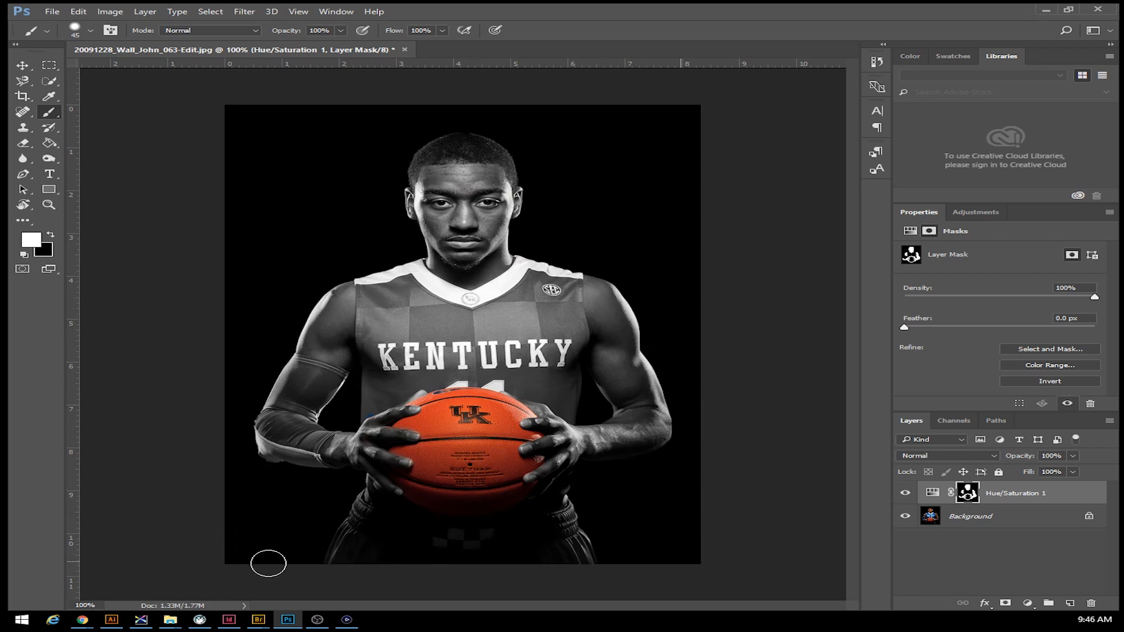
mouse_move(299, 526)
left_mouse_down()
mouse_move(176, 552)
mouse_move(195, 396)
left_mouse_up()
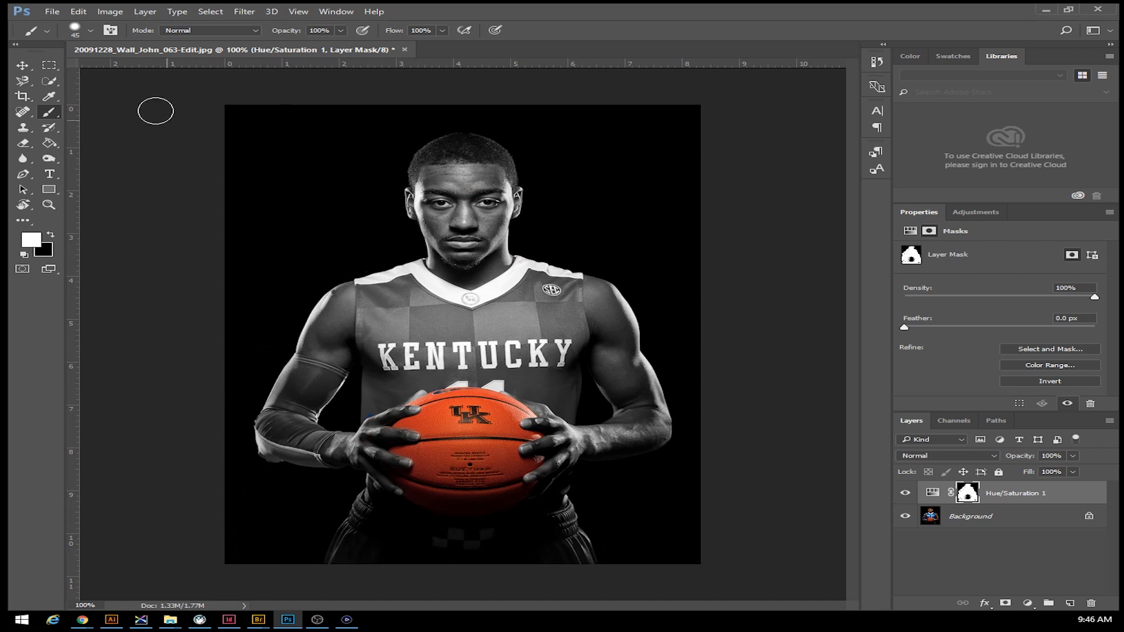
Step: Save the basketball image as the Photoshop file Image 3 Block 1.psd in the Comtech folder
left_click(52, 11)
left_click(95, 143)
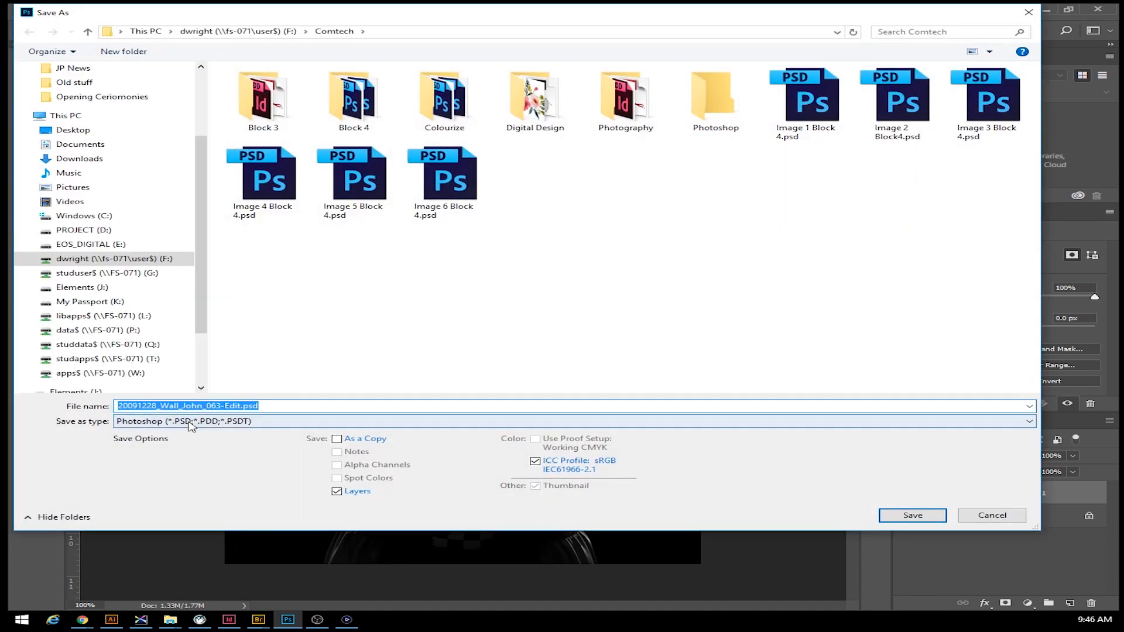
left_click(996, 107)
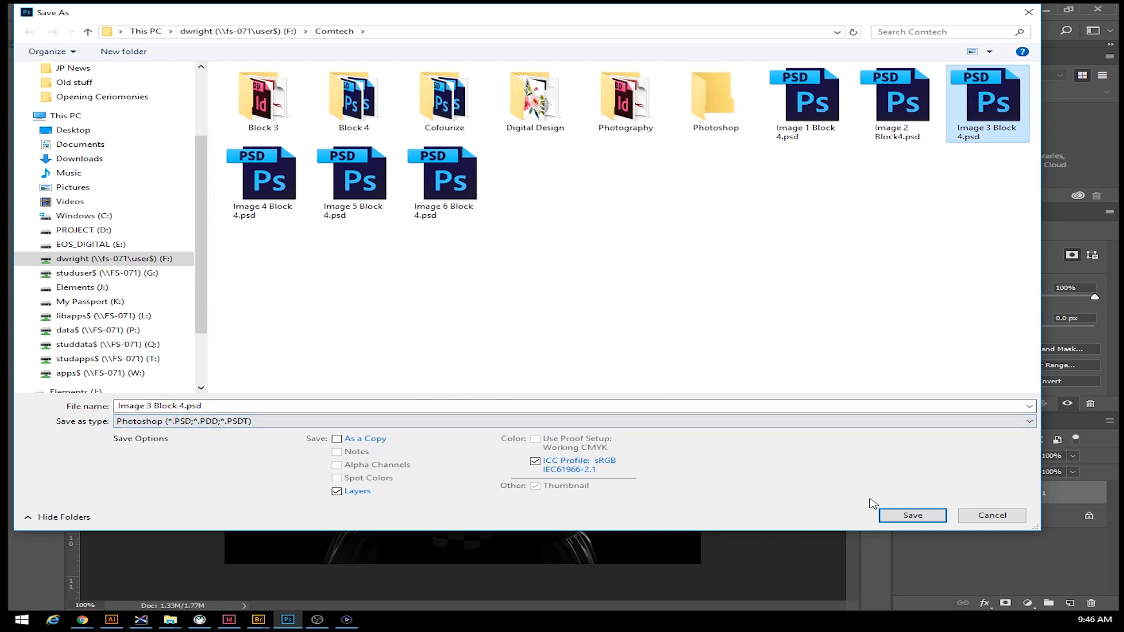
left_click(180, 406)
left_click(181, 406)
left_click(184, 406)
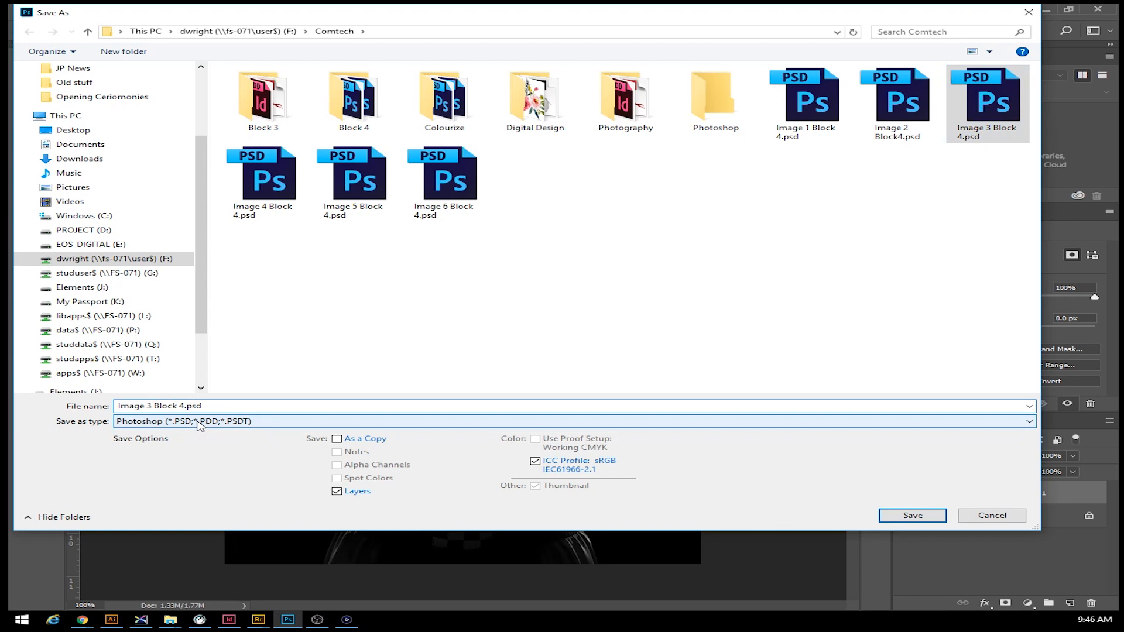
key("BackSpace")
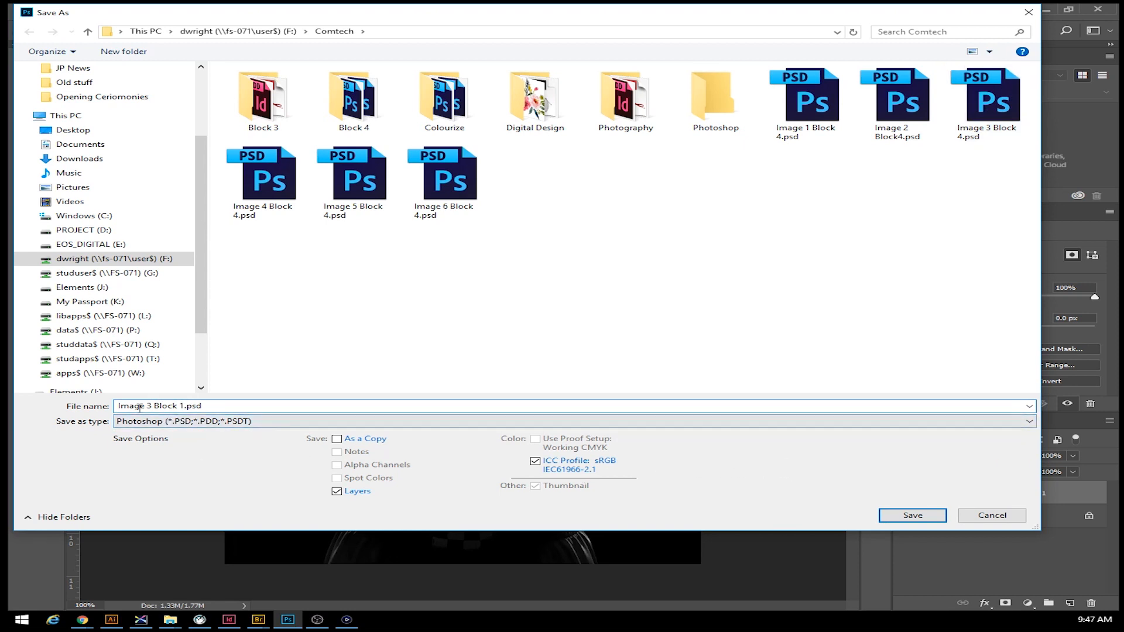
left_click(902, 515)
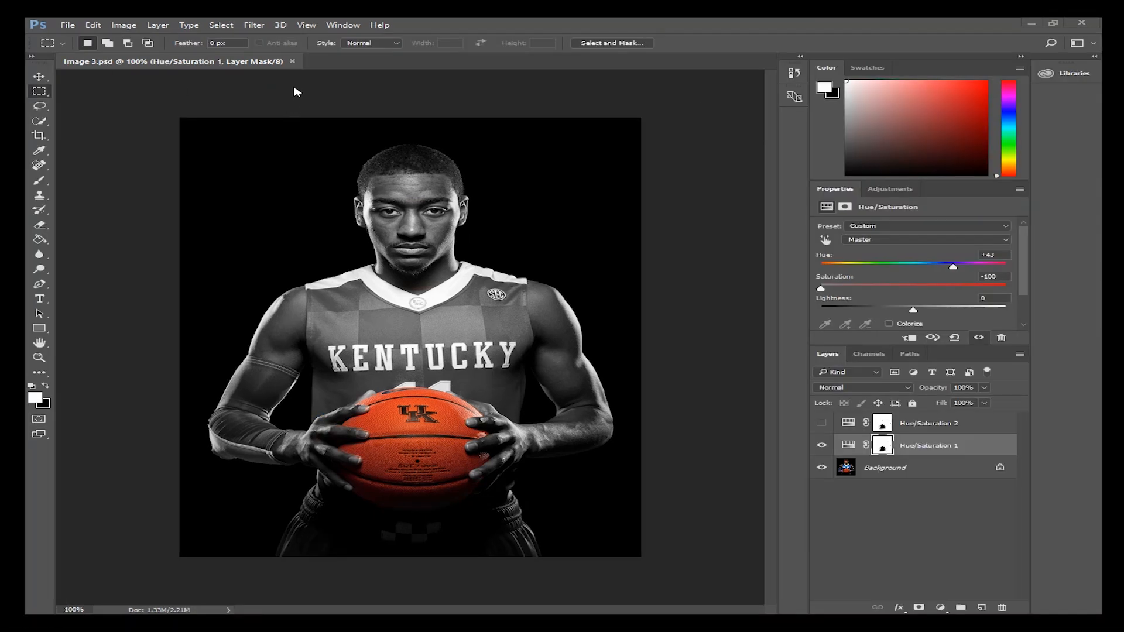
Step: Close Image 3.psd and open 6877630-summer-landscape.jpg from the drive-download-20170925T192337Z-001 folder in Block 3
left_click(292, 62)
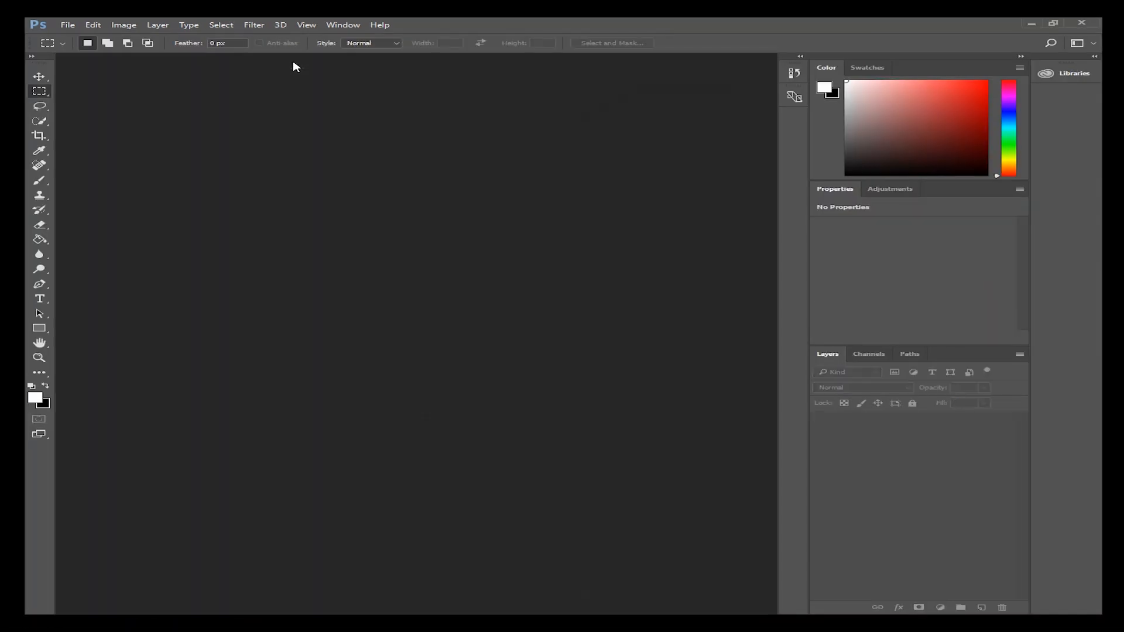
left_click(68, 26)
left_click(85, 48)
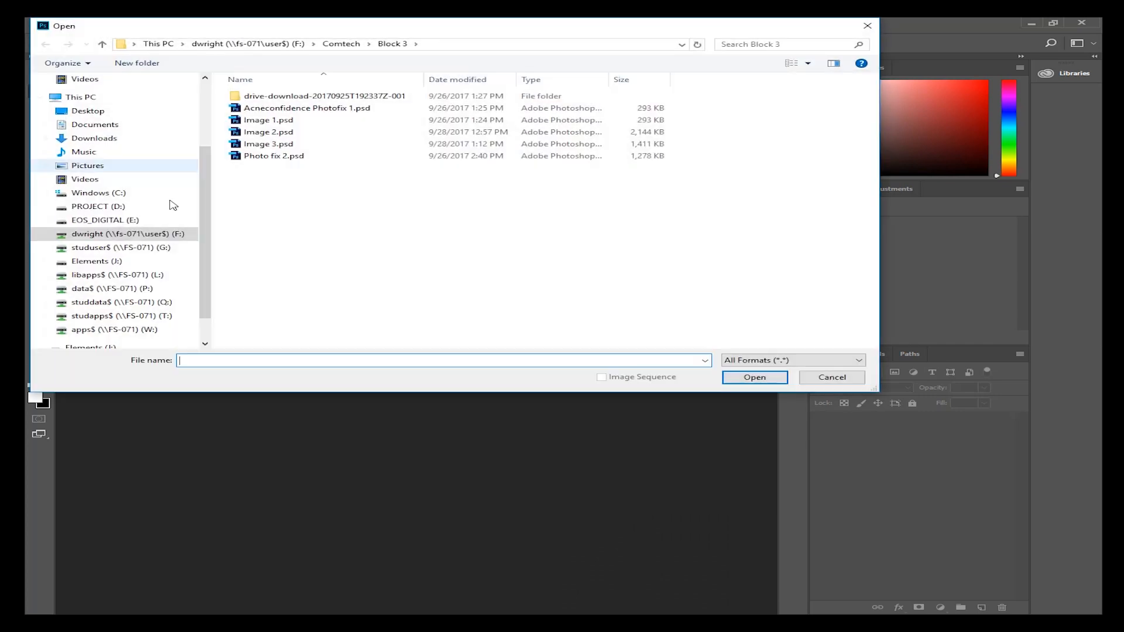
double_click(259, 98)
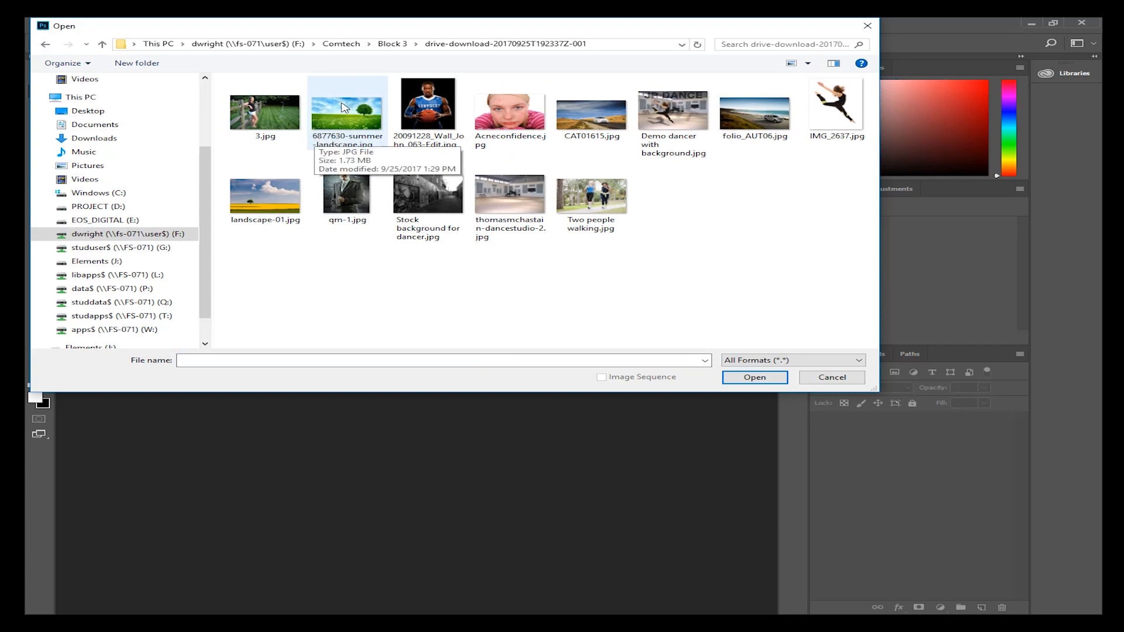
double_click(344, 107)
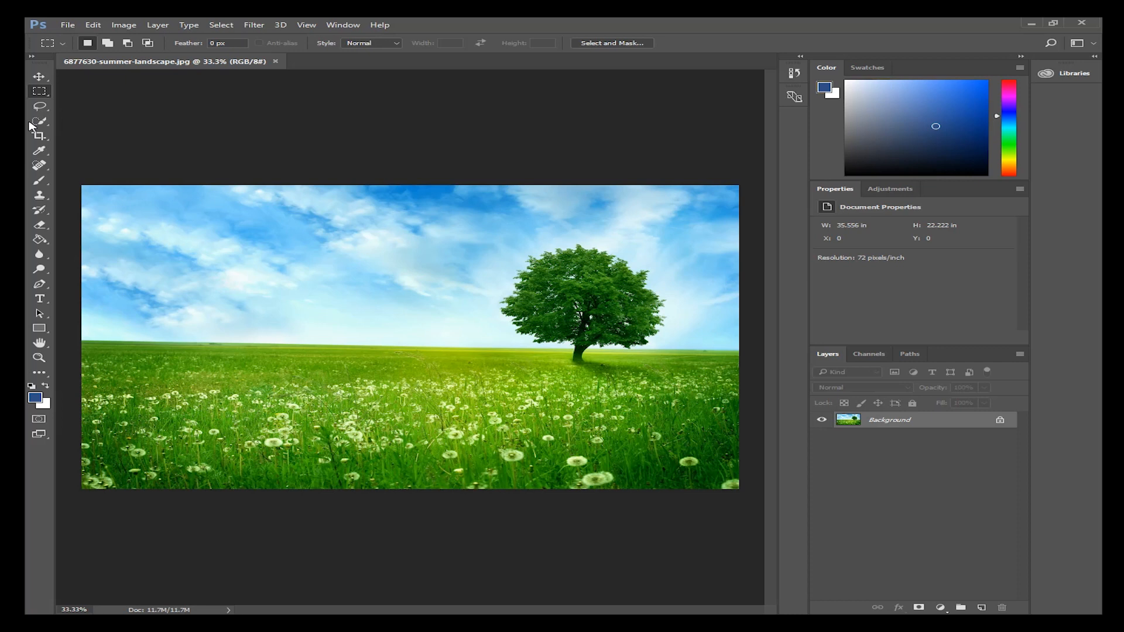
left_click(40, 107)
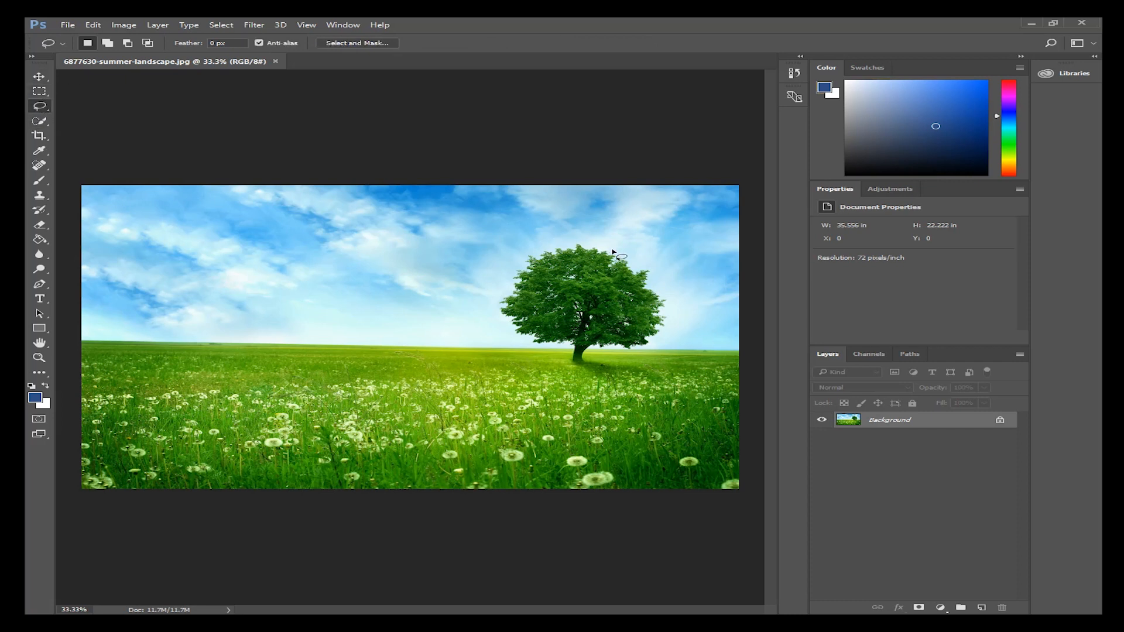
mouse_move(612, 251)
left_mouse_down()
mouse_move(576, 239)
mouse_move(521, 261)
mouse_move(496, 296)
mouse_move(509, 329)
mouse_move(559, 349)
mouse_move(573, 369)
mouse_move(593, 355)
mouse_move(652, 355)
mouse_move(682, 316)
mouse_move(676, 288)
mouse_move(611, 249)
left_mouse_up()
left_click(367, 155)
Step: Select the tree with the Quick Selection tool, subtracting the extra sky and keeping a narrow margin around the canopy
left_click(40, 123)
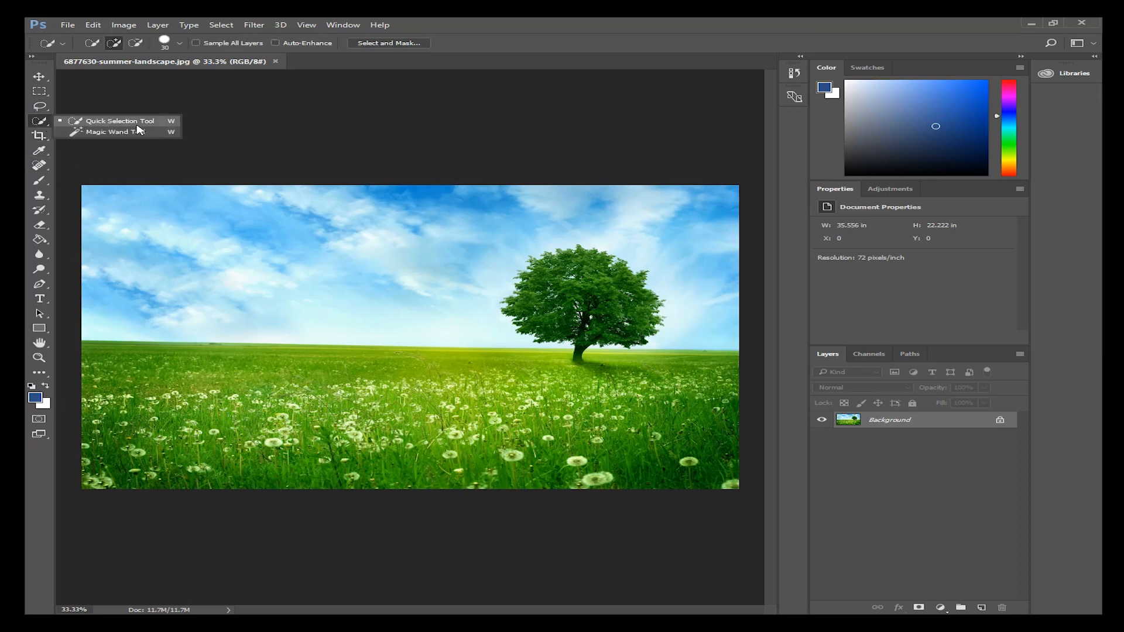
left_click(130, 122)
mouse_move(562, 271)
left_mouse_down()
mouse_move(550, 296)
mouse_move(554, 315)
mouse_move(578, 303)
mouse_move(589, 321)
mouse_move(583, 355)
mouse_move(585, 334)
mouse_move(623, 325)
mouse_move(640, 299)
mouse_move(659, 319)
mouse_move(660, 304)
mouse_move(658, 326)
mouse_move(633, 346)
mouse_move(588, 339)
mouse_move(580, 354)
mouse_move(594, 366)
mouse_move(504, 310)
mouse_move(531, 276)
mouse_move(521, 266)
mouse_move(553, 250)
mouse_move(533, 255)
mouse_move(609, 253)
mouse_move(703, 194)
mouse_move(787, 227)
left_mouse_up()
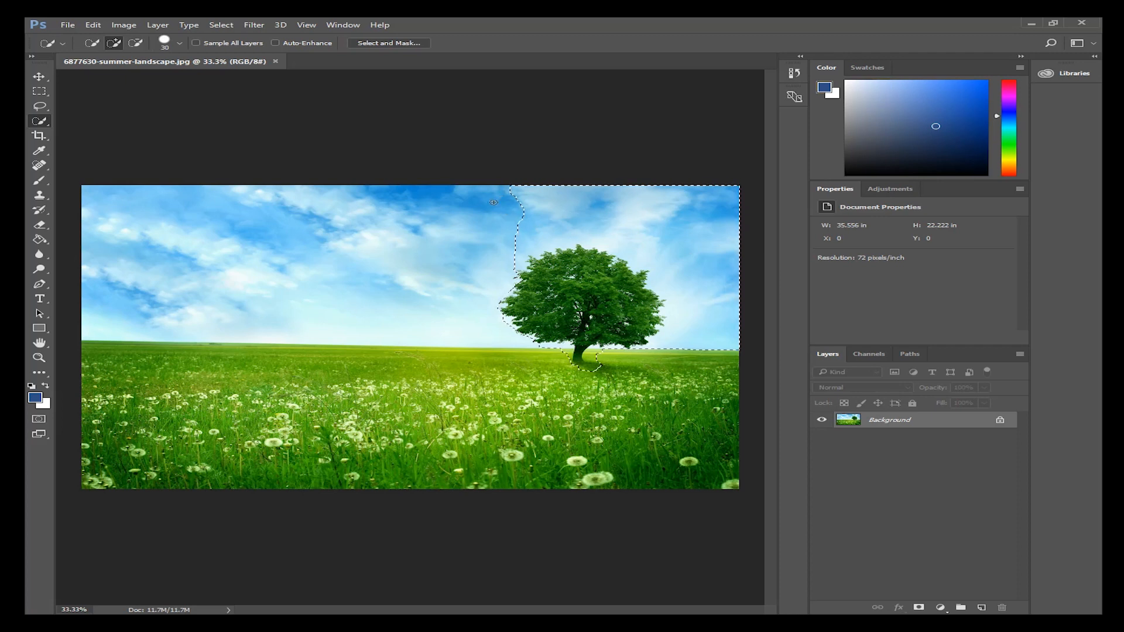
left_click(530, 192, "alt")
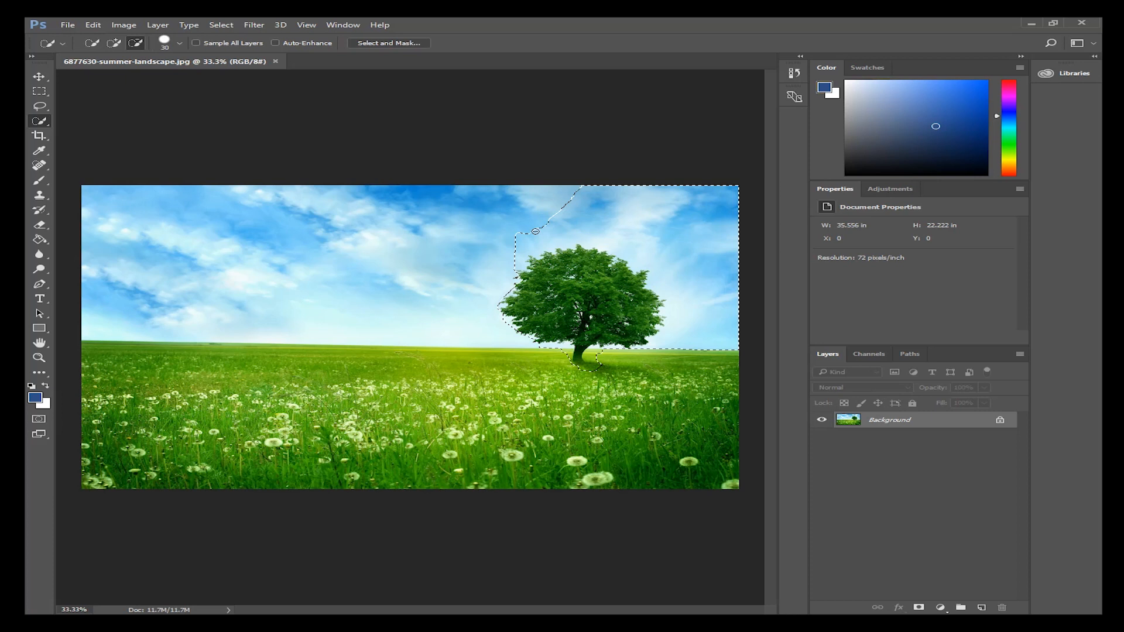
mouse_move(587, 219)
left_mouse_down()
mouse_move(688, 256)
mouse_move(721, 301)
mouse_move(716, 348)
left_mouse_up()
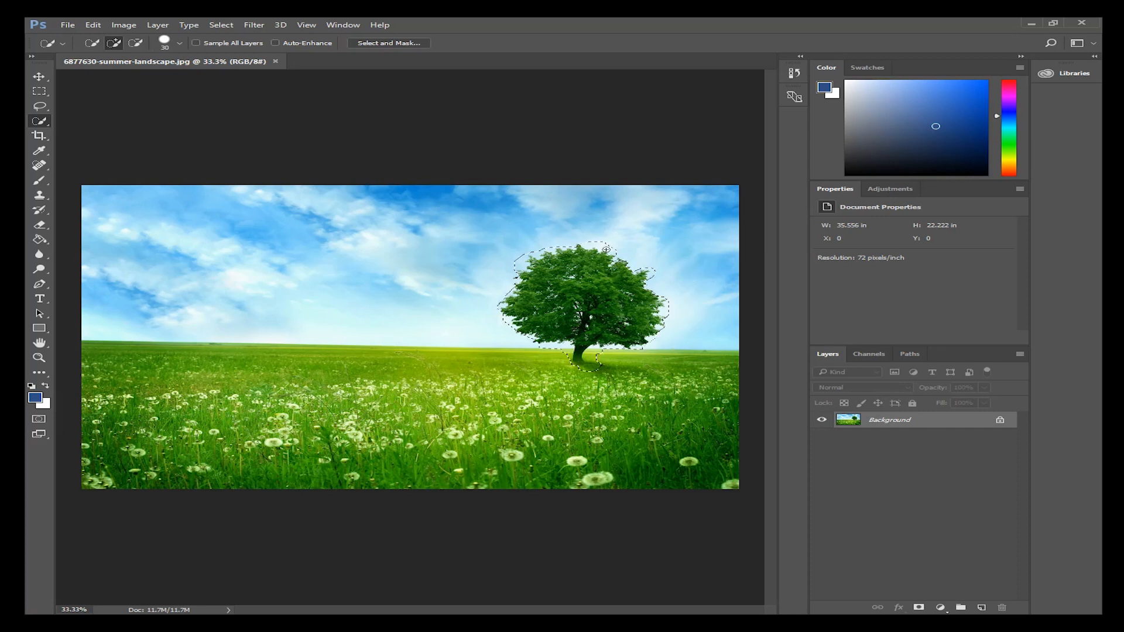
mouse_move(575, 236)
left_mouse_down()
mouse_move(680, 308)
mouse_move(642, 352)
mouse_move(574, 365)
mouse_move(503, 314)
mouse_move(492, 276)
mouse_move(517, 250)
mouse_move(516, 268)
mouse_move(483, 270)
mouse_move(473, 321)
mouse_move(511, 246)
mouse_move(468, 310)
mouse_move(505, 268)
mouse_move(474, 317)
mouse_move(484, 346)
mouse_move(473, 301)
mouse_move(550, 362)
mouse_move(503, 346)
mouse_move(554, 351)
mouse_move(554, 388)
mouse_move(653, 375)
mouse_move(612, 359)
mouse_move(666, 354)
mouse_move(688, 308)
mouse_move(647, 252)
mouse_move(577, 230)
mouse_move(507, 252)
left_mouse_up()
Step: Fill the tree selection using Content-Aware contents with Color Adaptation on, Normal mode and 100% opacity
right_click(582, 290)
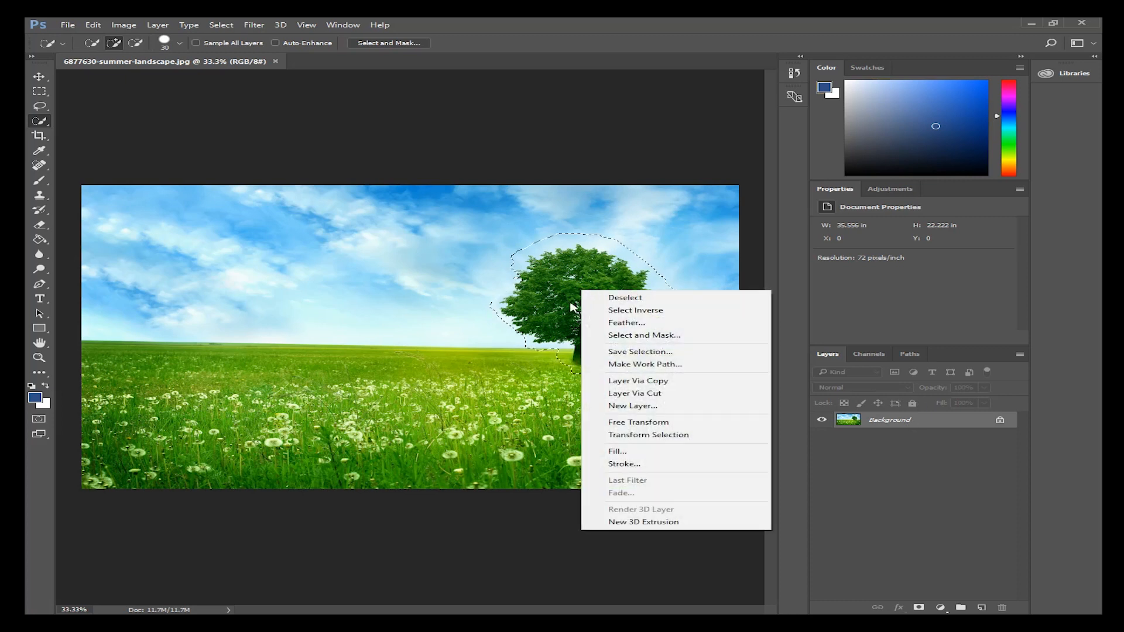
left_click(624, 451)
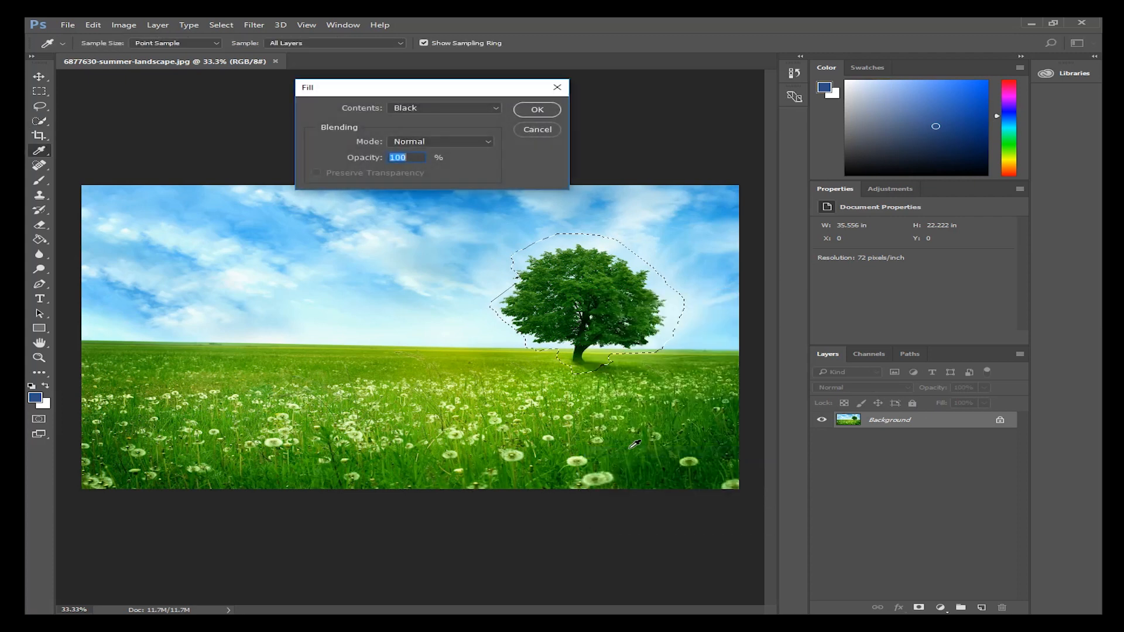
left_click(445, 109)
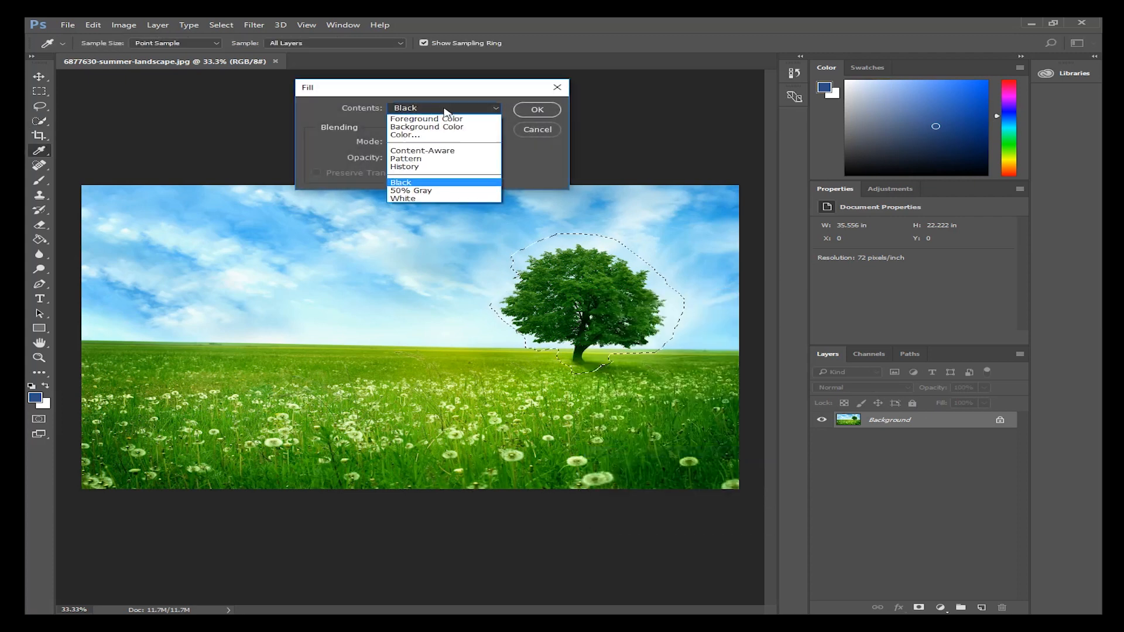
left_click(424, 153)
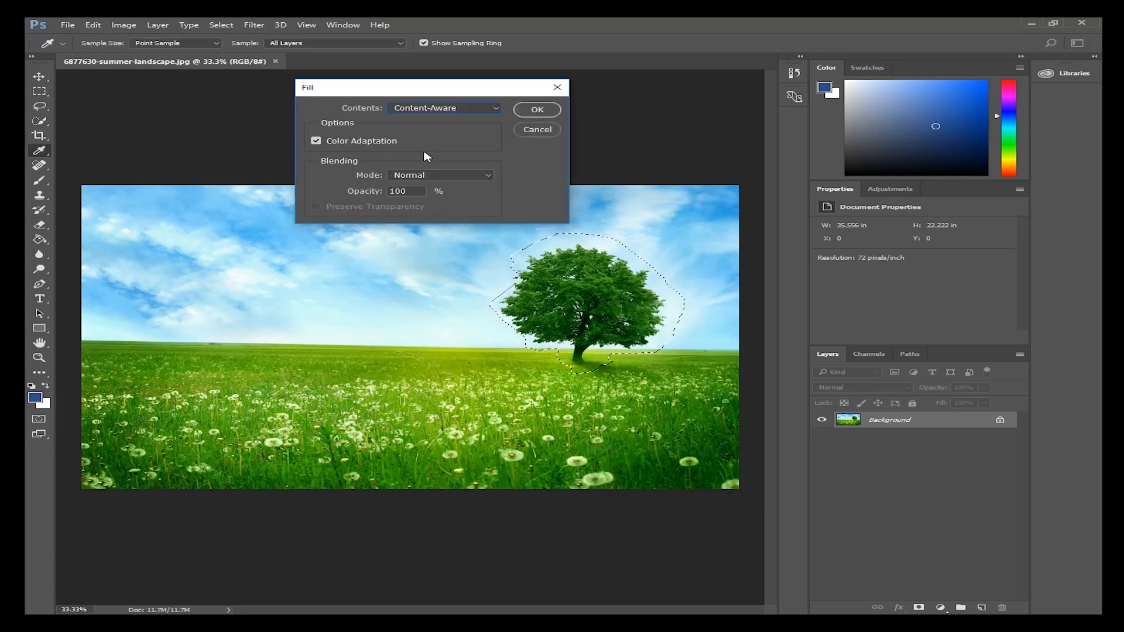
left_click(539, 111)
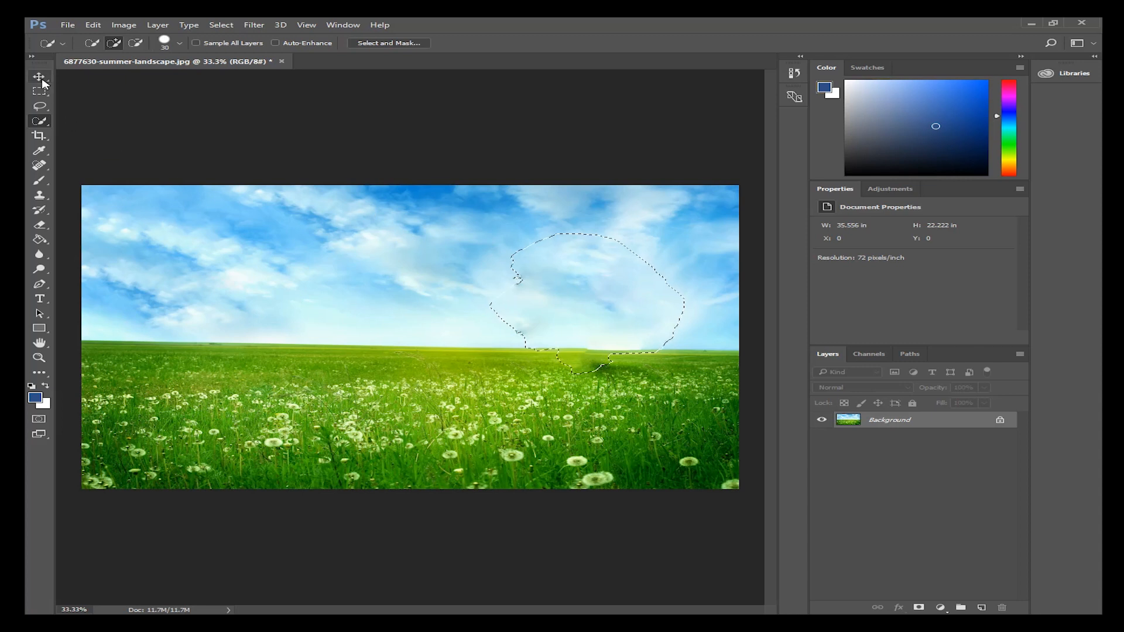
Step: Reset the foreground and background colours to black and white, and deselect the filled area
key("d")
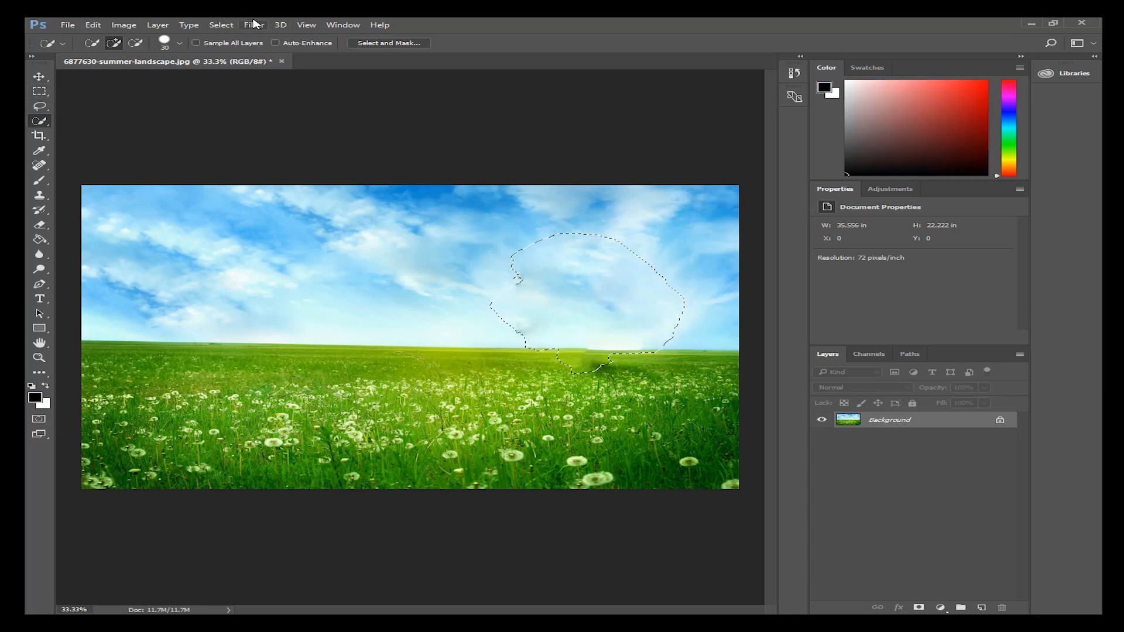
left_click(254, 25)
mouse_move(221, 25)
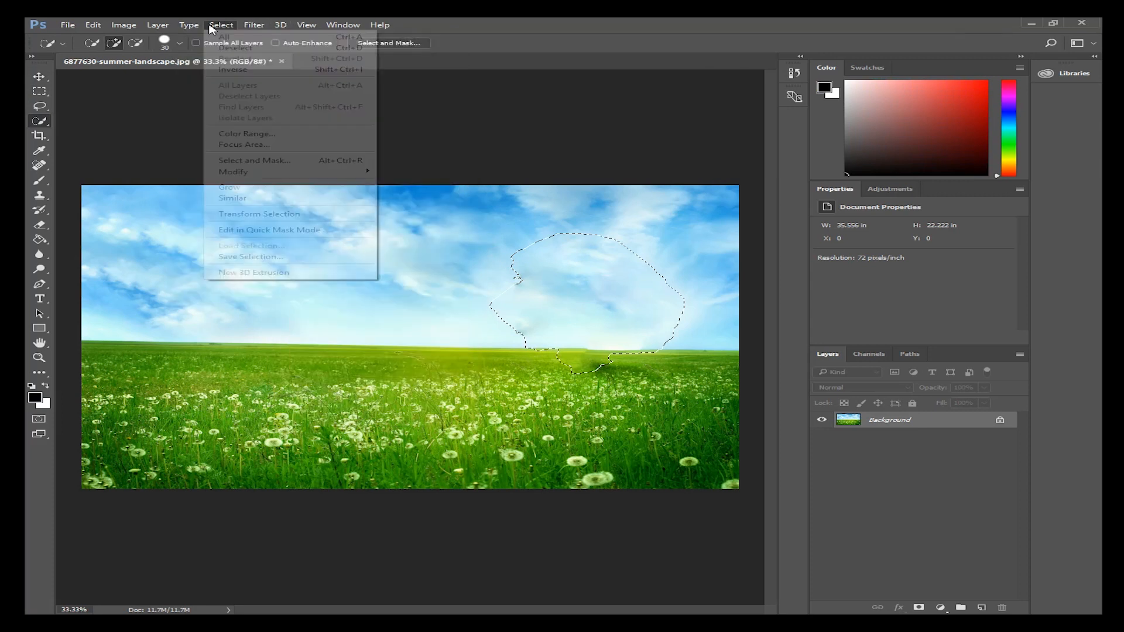
left_click(551, 135)
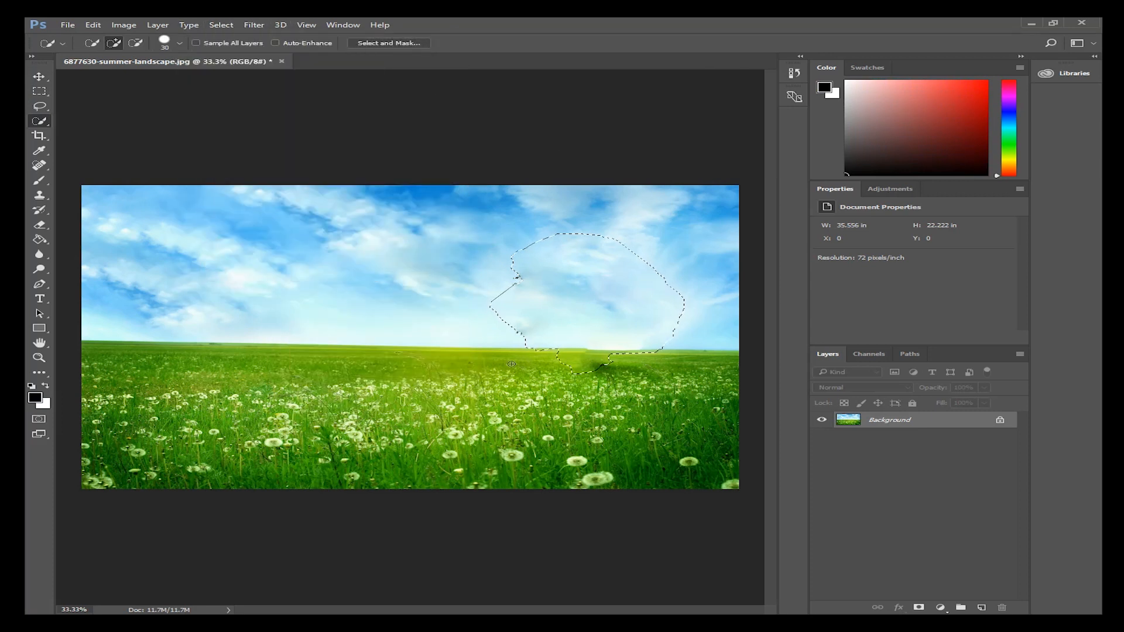
key("ctrl+d")
Step: Switch to the Clone Stamp tool and adjust its brush size over the landscape
left_click(41, 196)
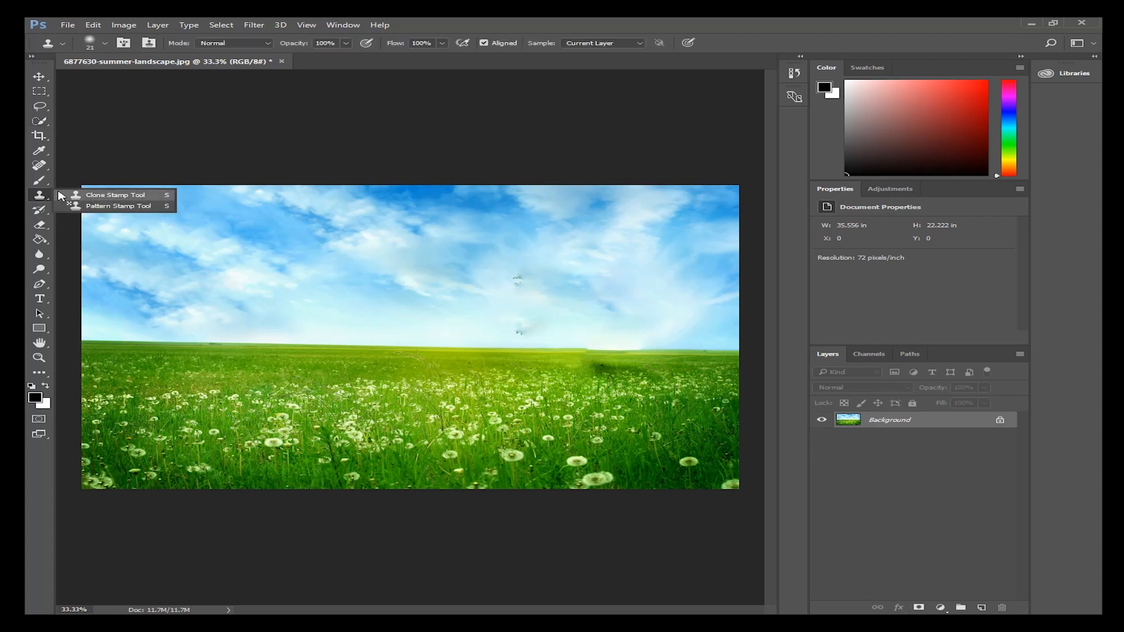
left_click(115, 197)
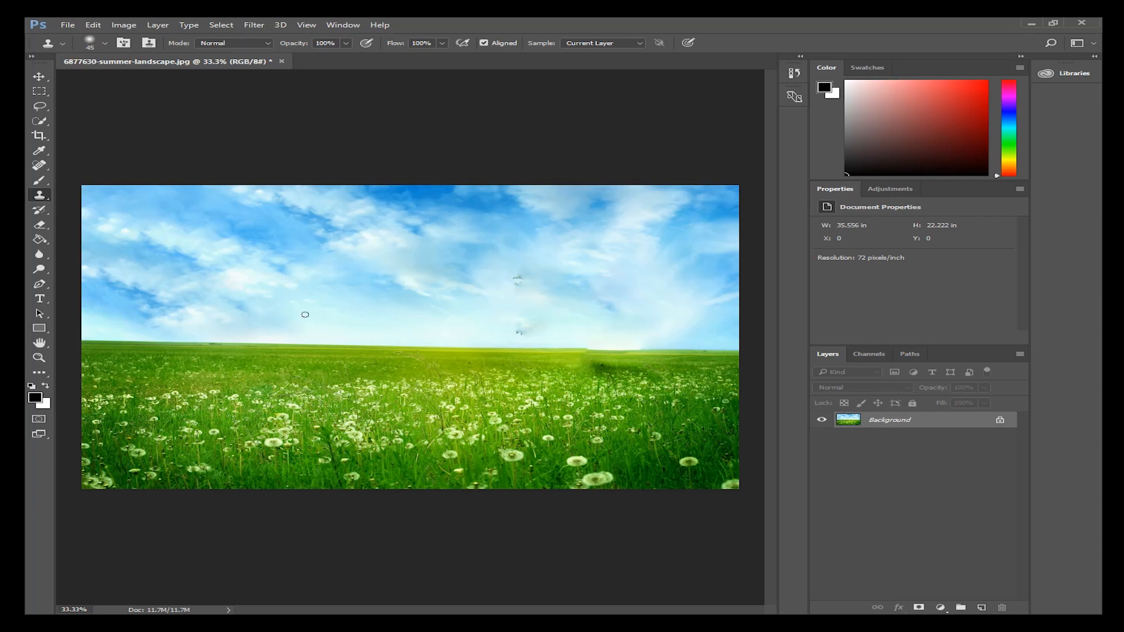
key("bracketright")
key("bracketright")
key("bracketleft")
key("bracketright")
key("bracketright")
key("bracketleft")
Step: Open landscape-01.jpg from the same image folder
left_click(68, 26)
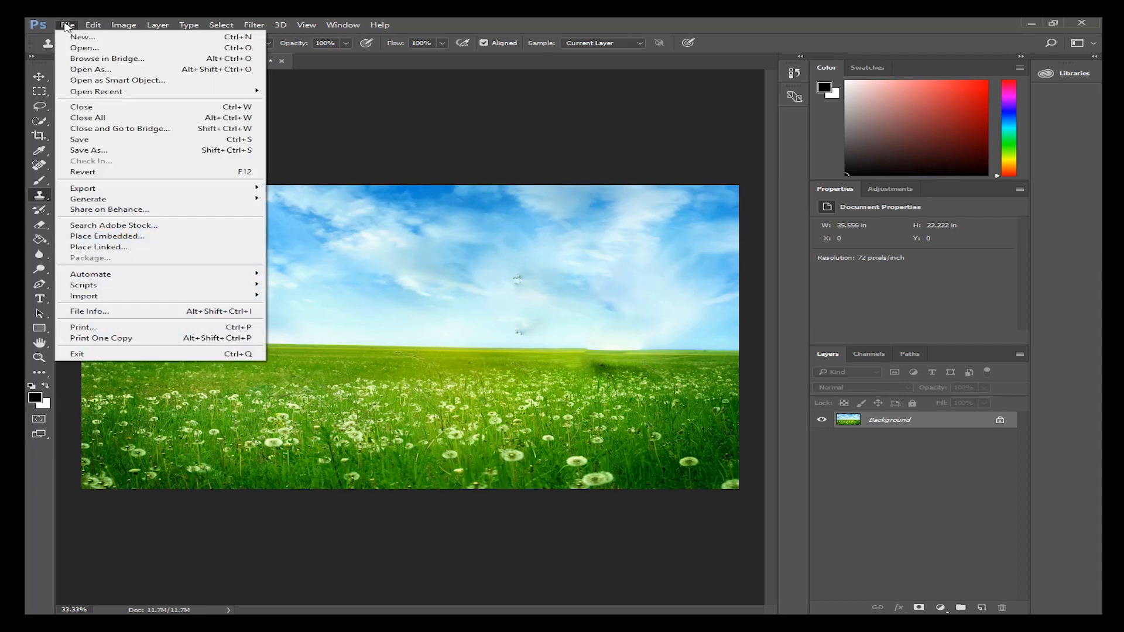
left_click(78, 50)
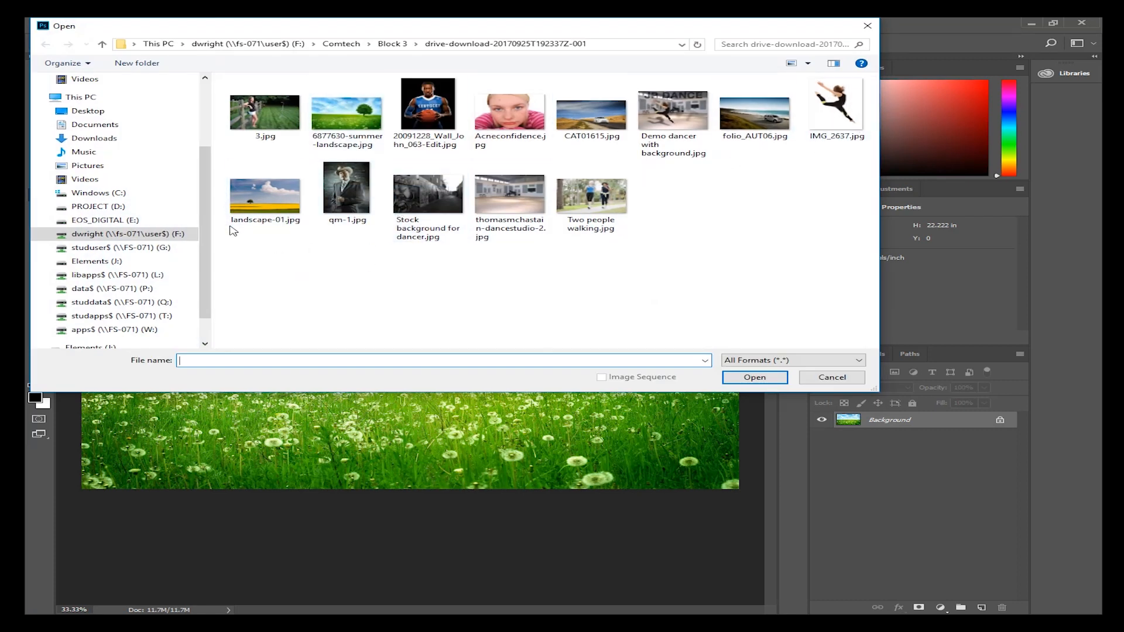
double_click(265, 197)
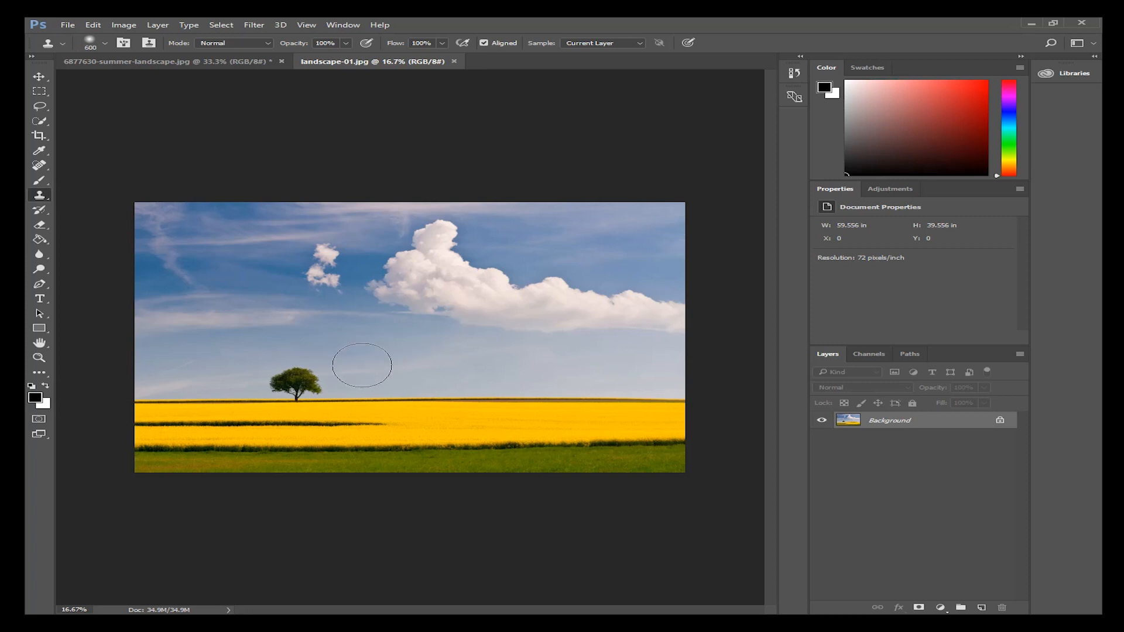
Step: Enlarge the Clone Stamp brush to 800 px and clone the tree twice along the horizon, to the right of the original
left_click(296, 387, "alt")
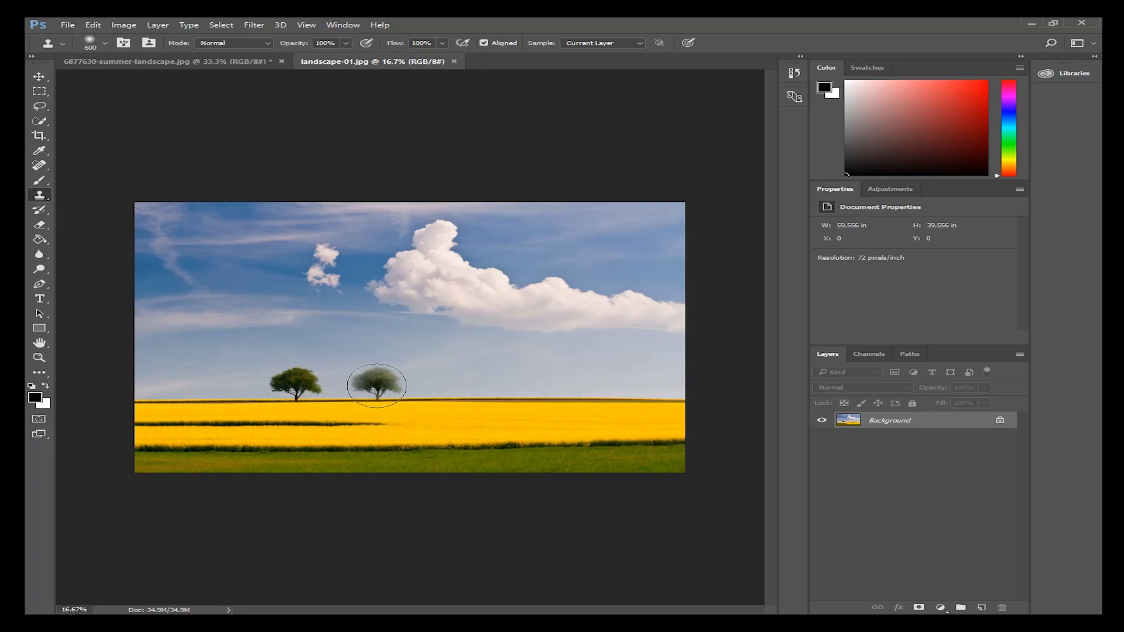
key("bracketright")
key("bracketright")
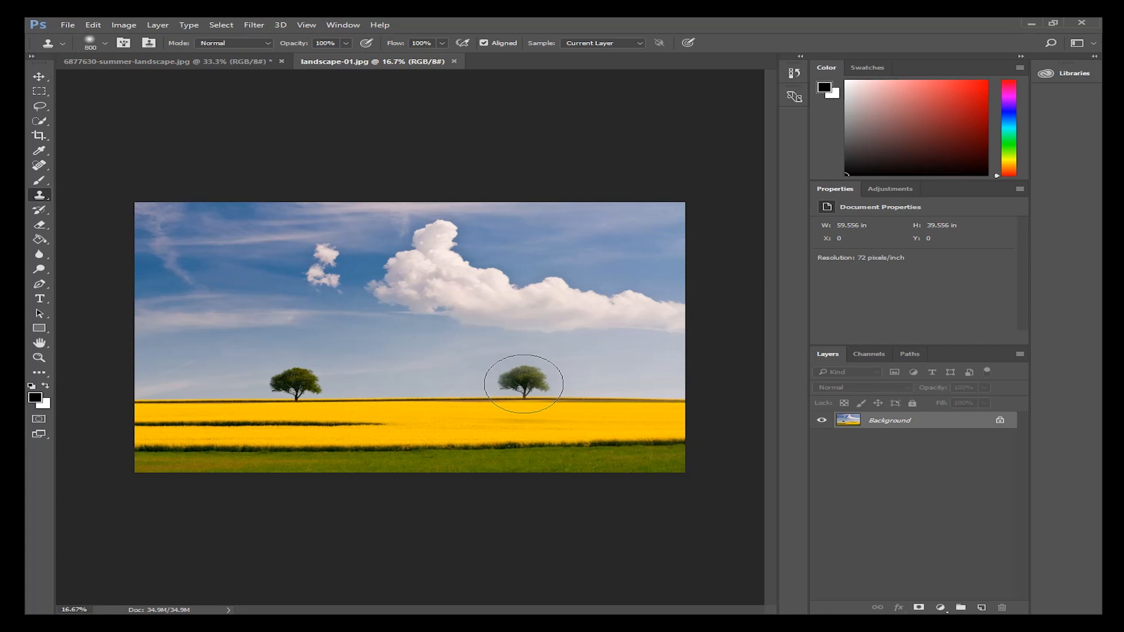
left_click(524, 384)
left_click(296, 382, "alt")
left_click_drag(368, 381, 375, 380)
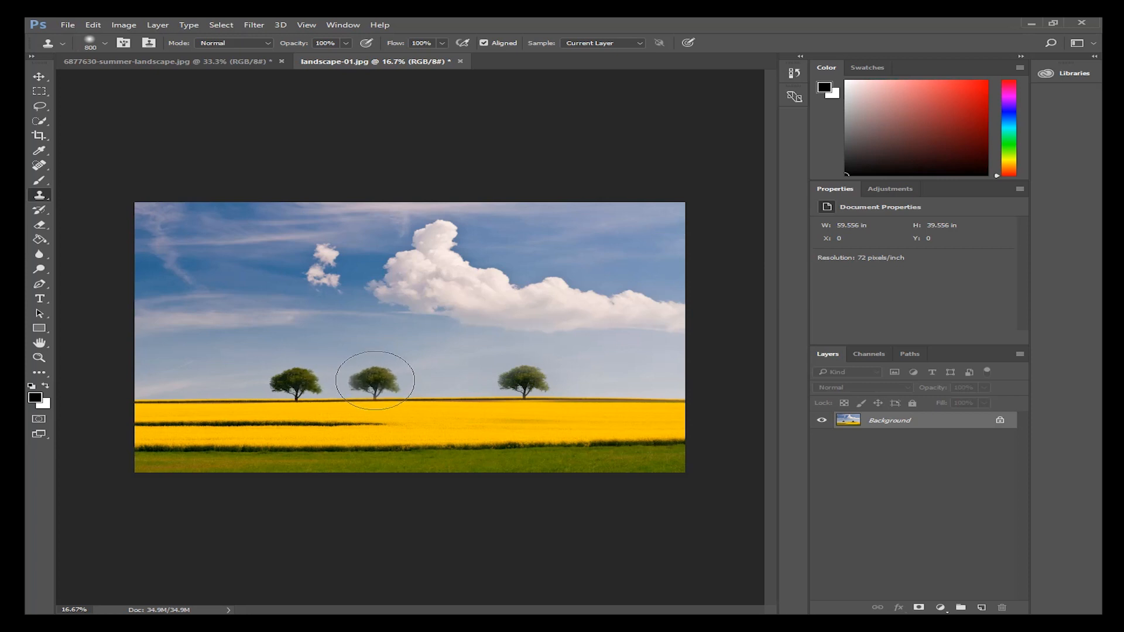
left_click_drag(435, 381, 442, 380)
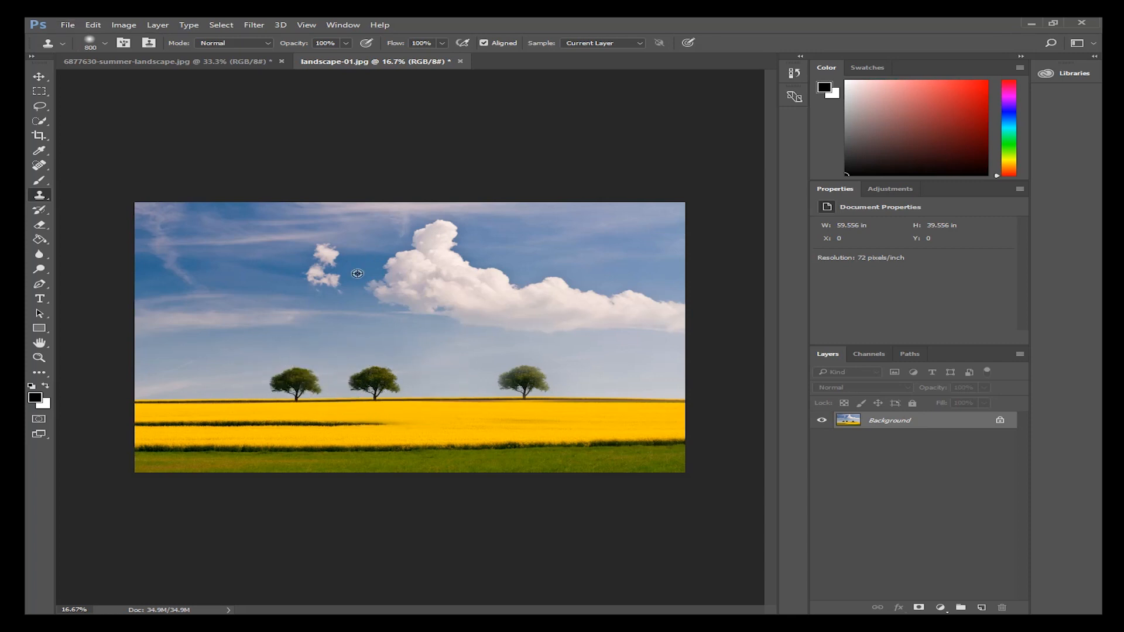
Step: Clone the small cloud into the sky on its left, and stamp a tree copy on the horizon left of the original tree
left_click(327, 254)
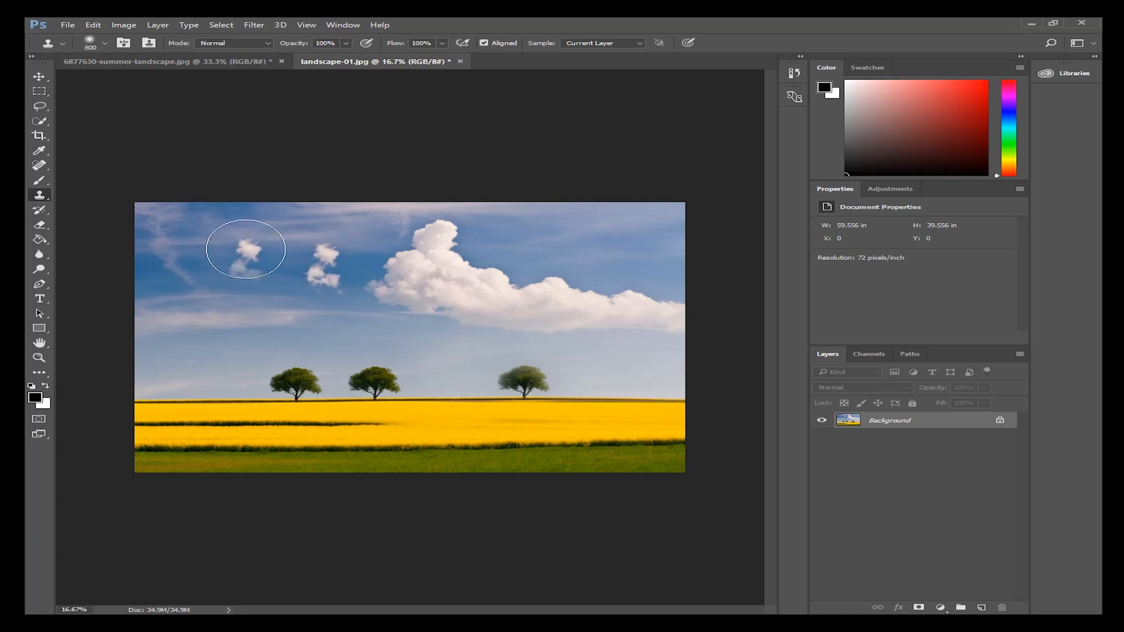
left_click(242, 250)
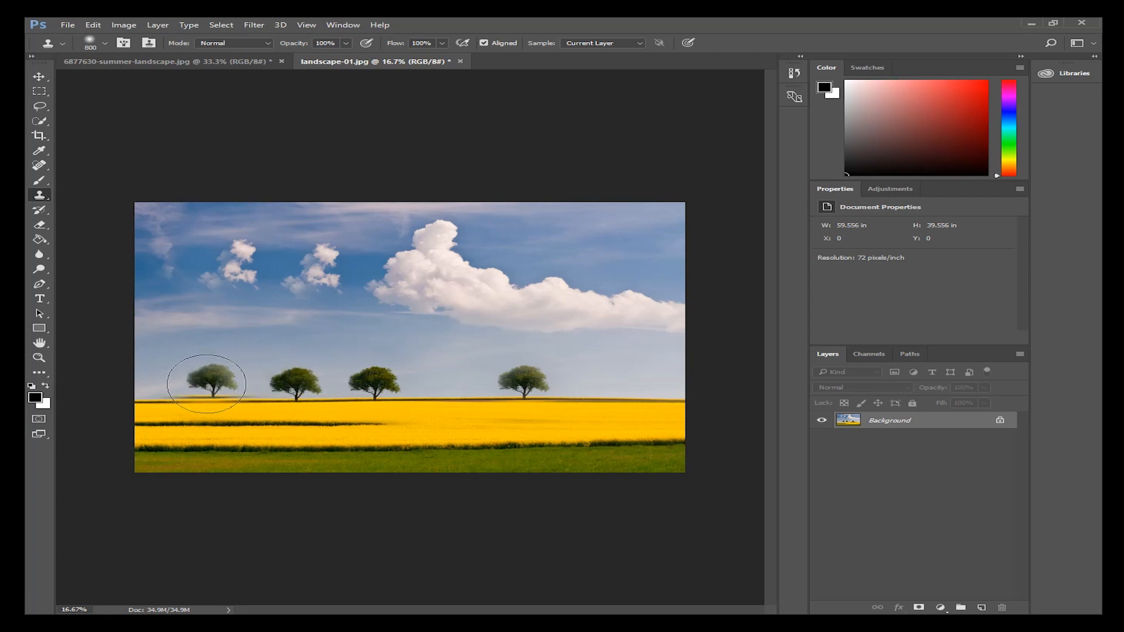
left_click(206, 383)
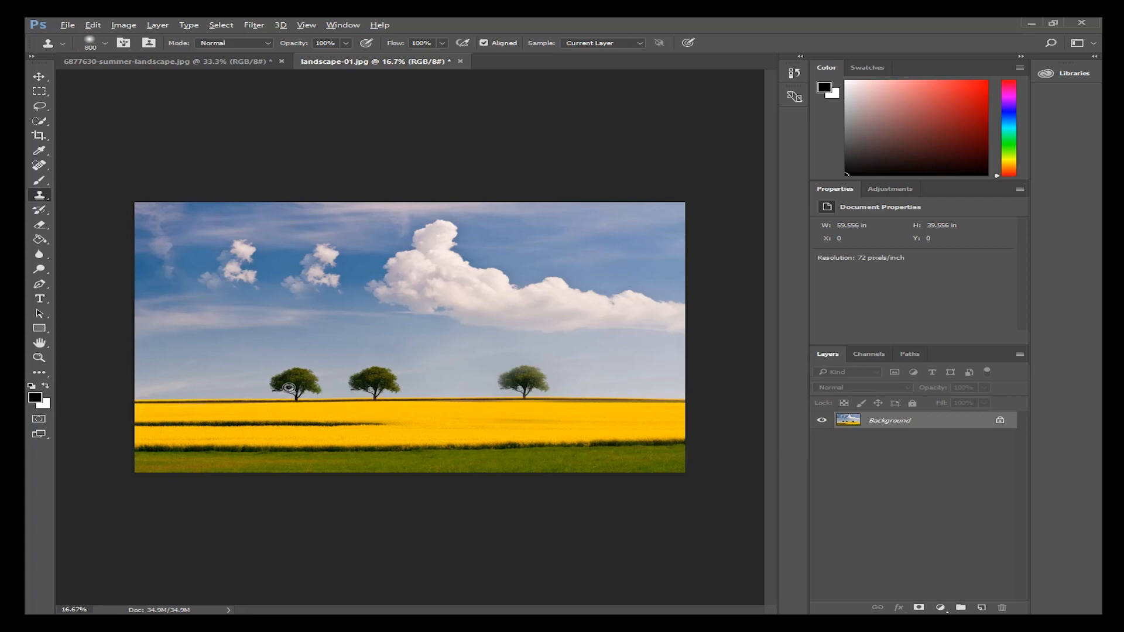
left_click(211, 384)
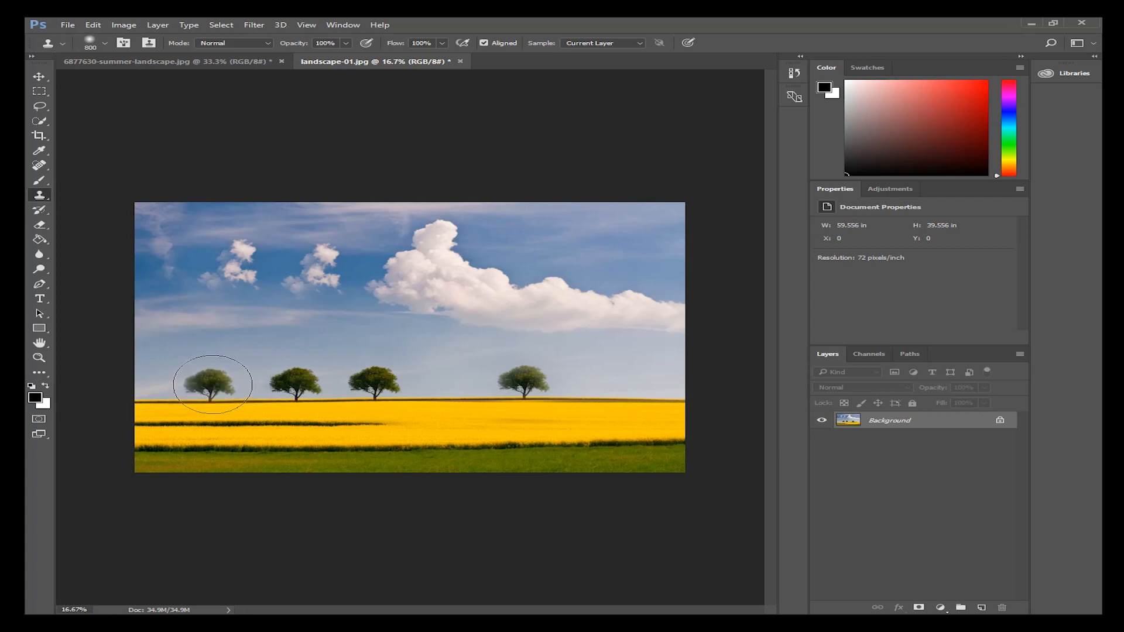
Step: Finish stamping the leftmost tree on the horizon, and undo the stray stamp over the third tree
left_click_drag(213, 385, 217, 385)
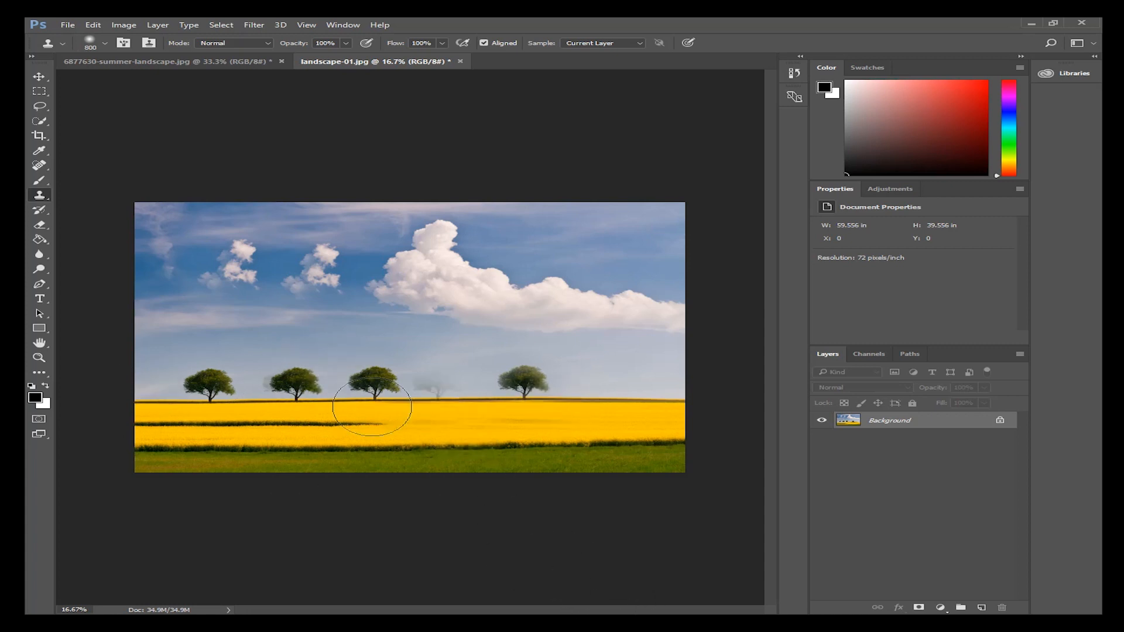
left_click_drag(366, 351, 368, 385)
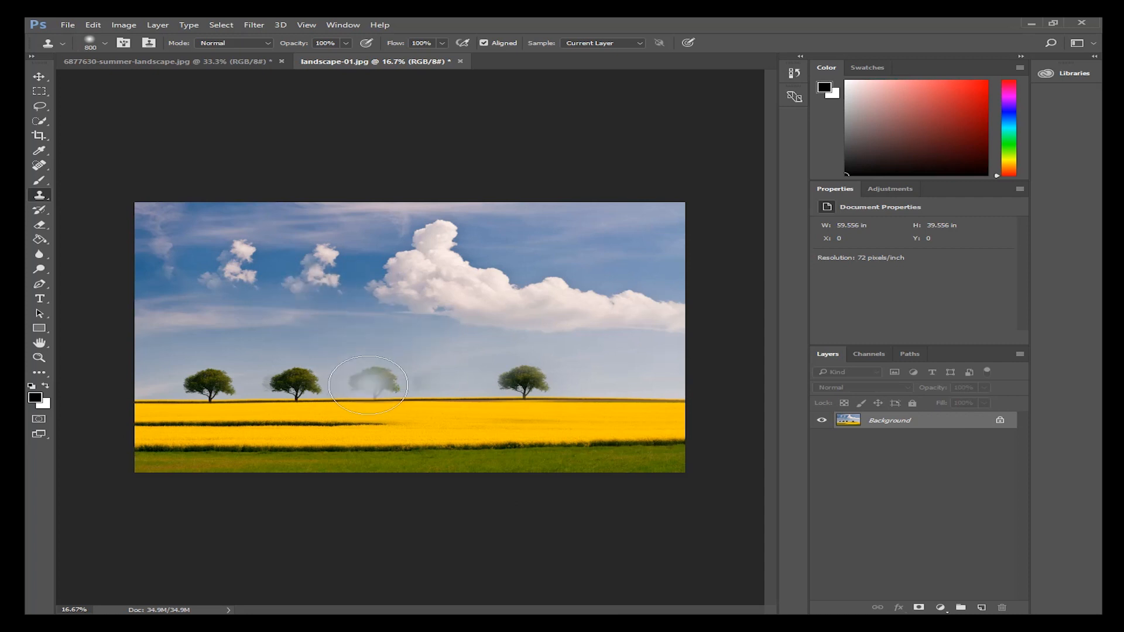
key("ctrl+z")
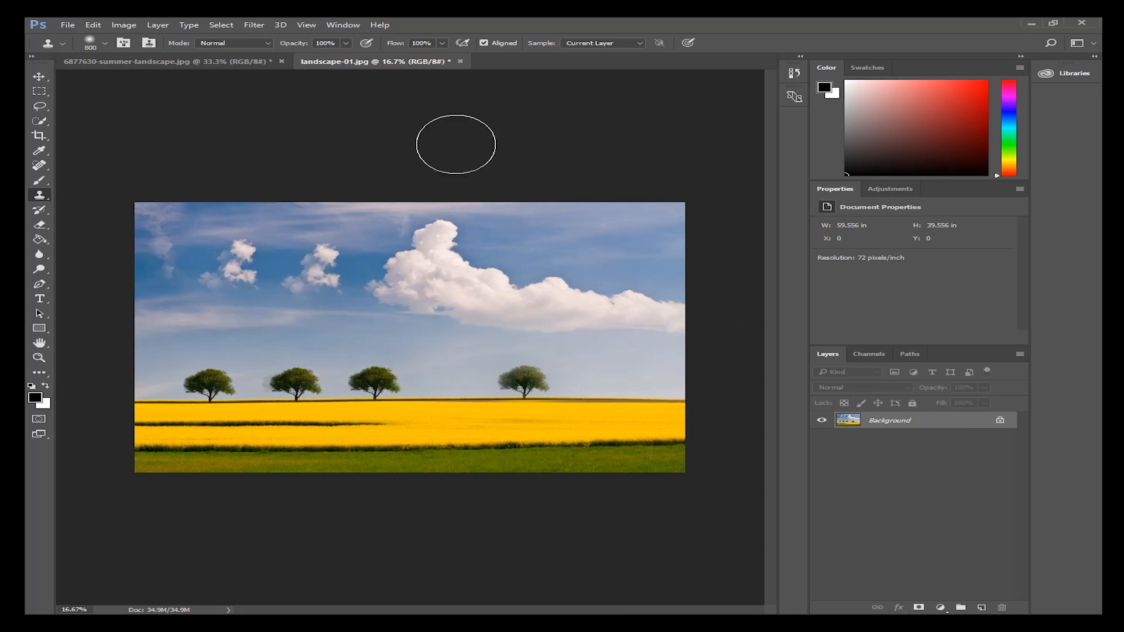
Step: Switch to 6877630-summer-landscape.jpg and clone a clean stretch of horizon over the leftover dark patch where the tree stood
left_click(223, 64)
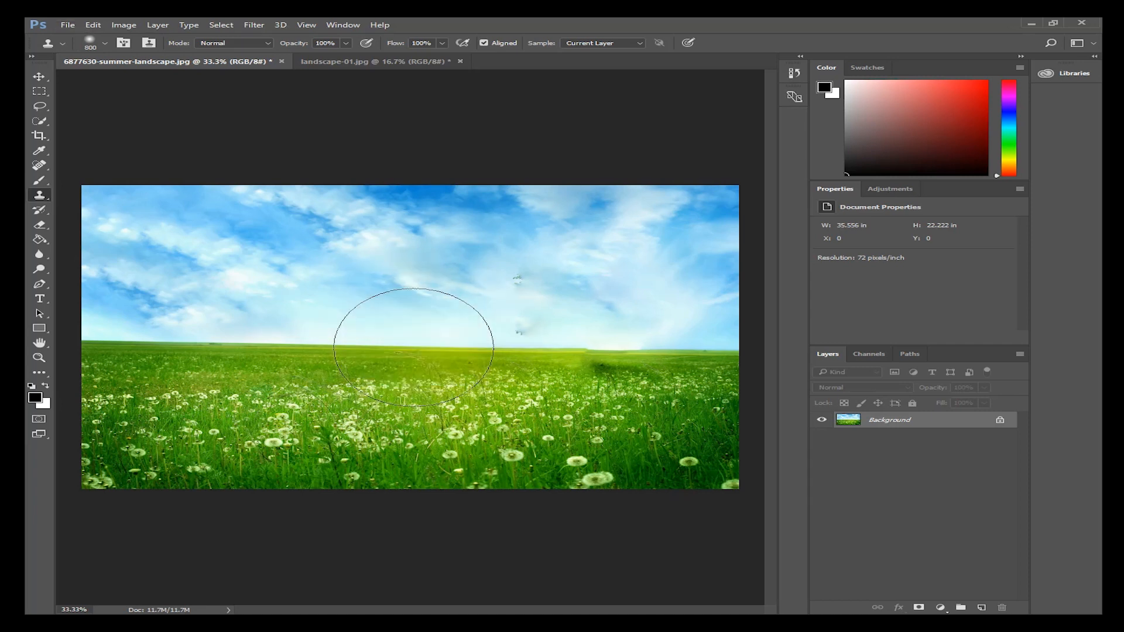
left_click(416, 347, "alt")
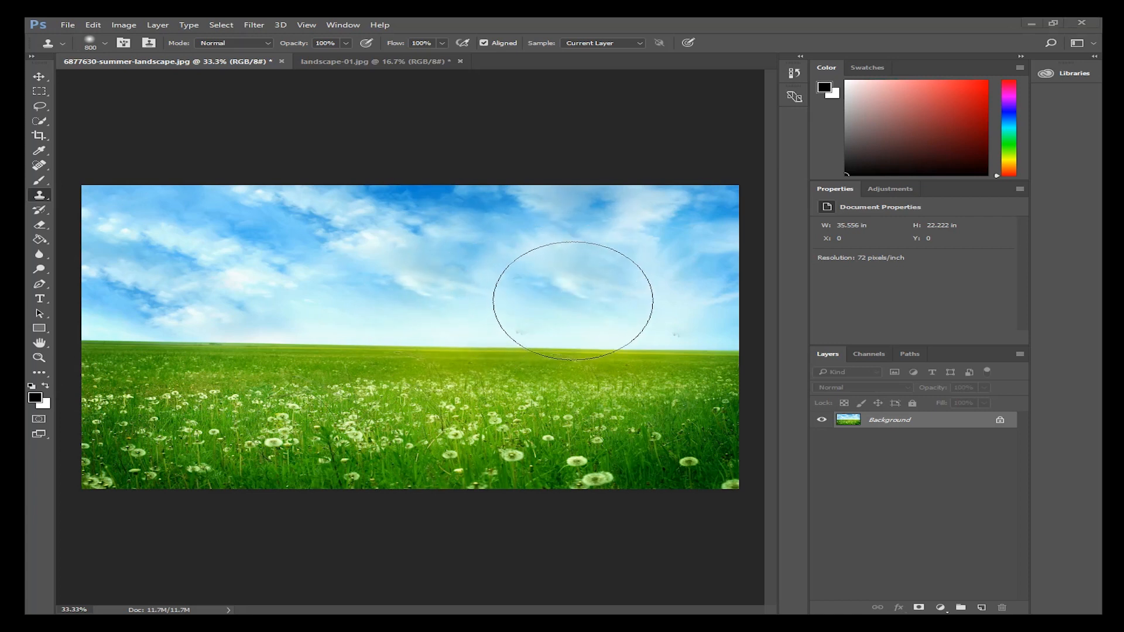
left_click(589, 285)
left_click(575, 297)
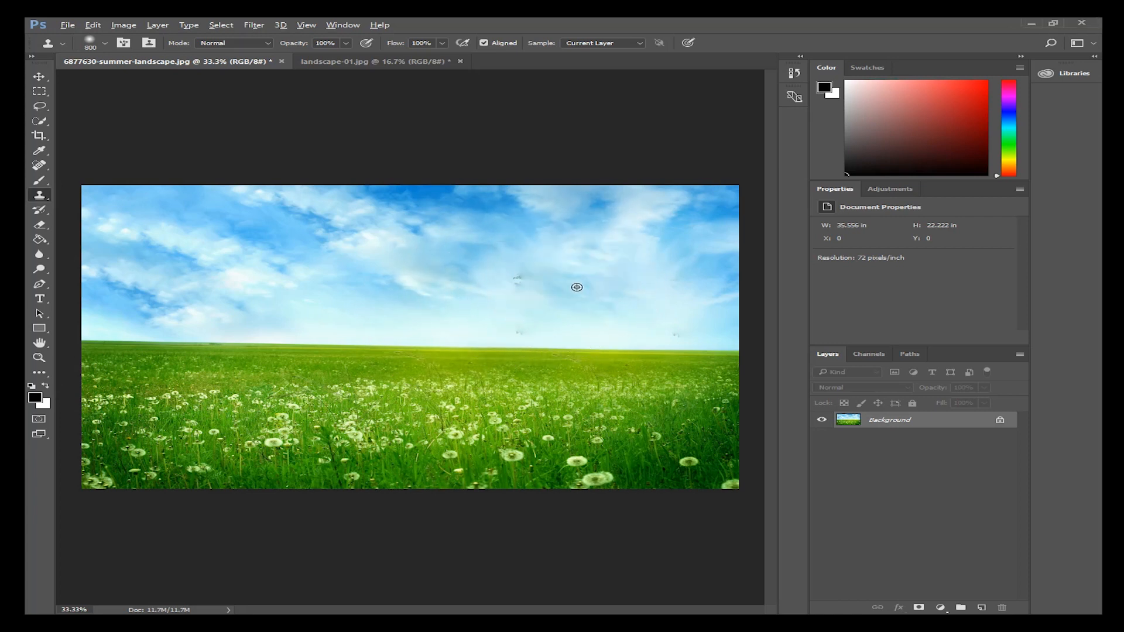
Step: Reduce the Clone Stamp brush to 250 px and stamp out the upper speck in the sky
key("bracketleft")
key("bracketleft")
key("bracketleft")
key("bracketleft")
key("bracketleft")
key("bracketleft")
key("bracketleft")
key("bracketleft")
key("bracketleft")
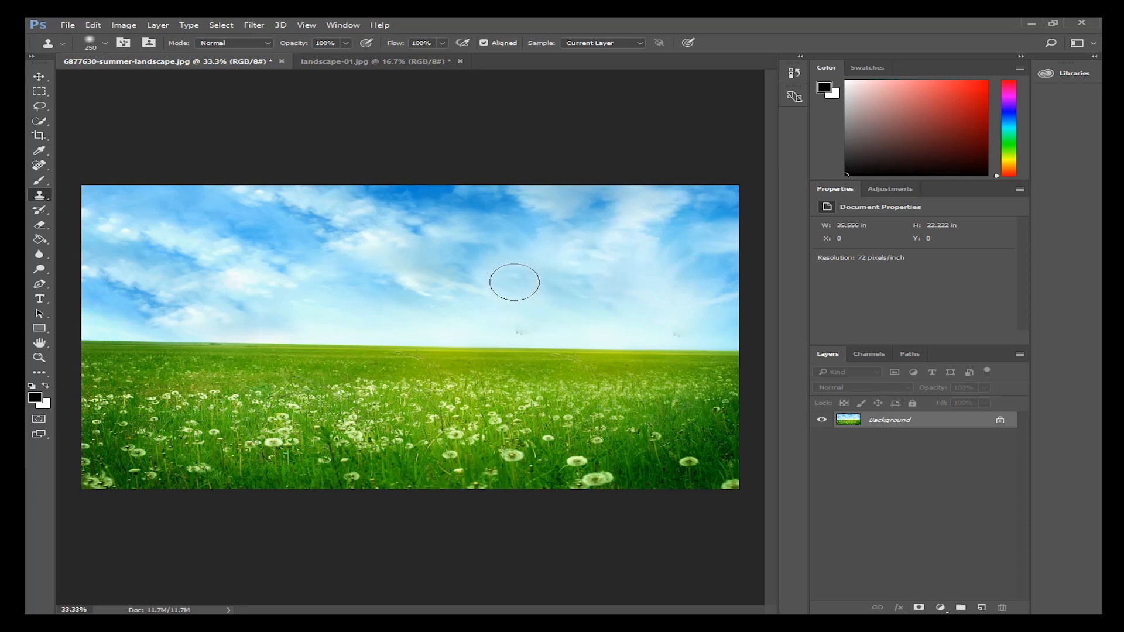
left_click(568, 365)
key("ctrl+z")
Step: Clone clean sky over the two specks just above the horizon
left_click(522, 331)
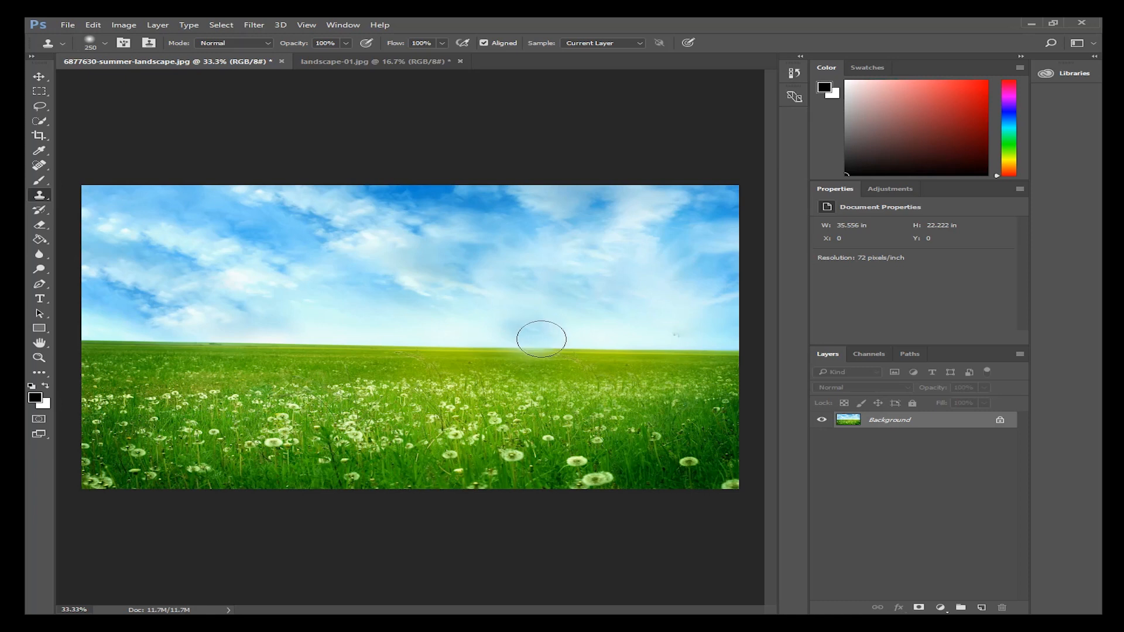
key("ctrl+z")
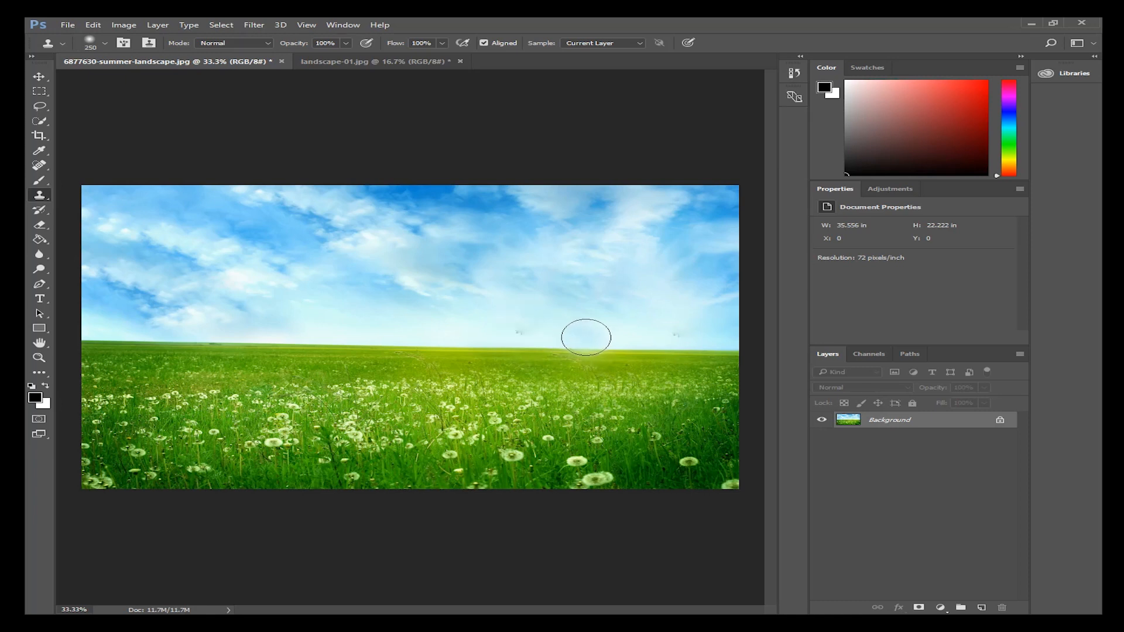
left_click(518, 331)
left_click(640, 329, "alt")
left_click(669, 331)
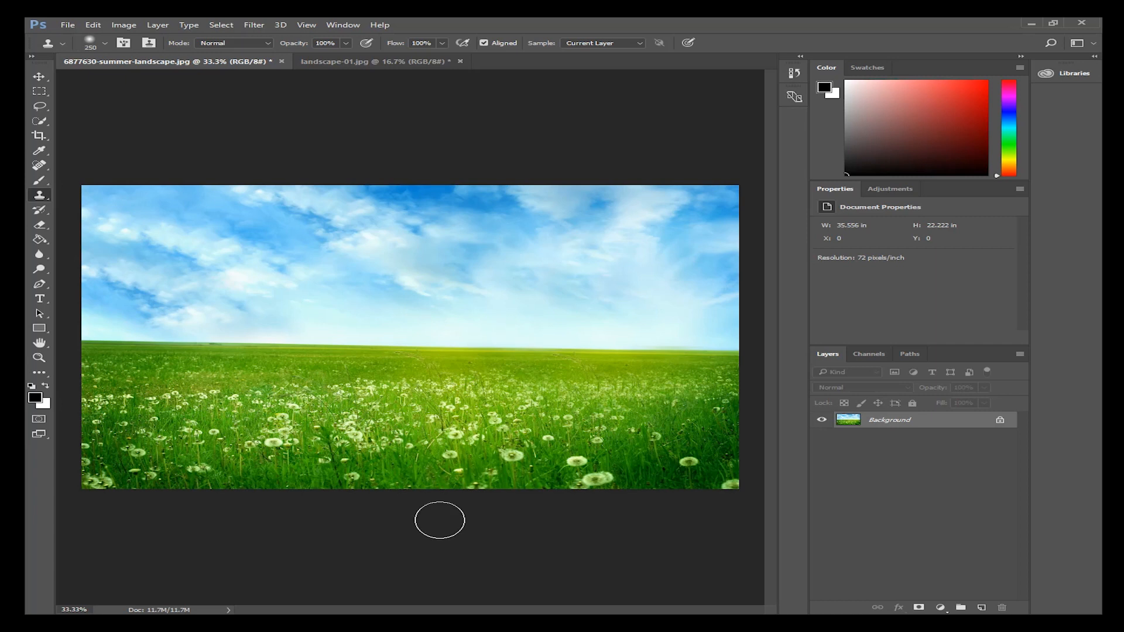
left_click(269, 297)
Step: Try placing IMG_2637.jpg as a linked image over the landscape and shifting it left of centre
left_click(66, 26)
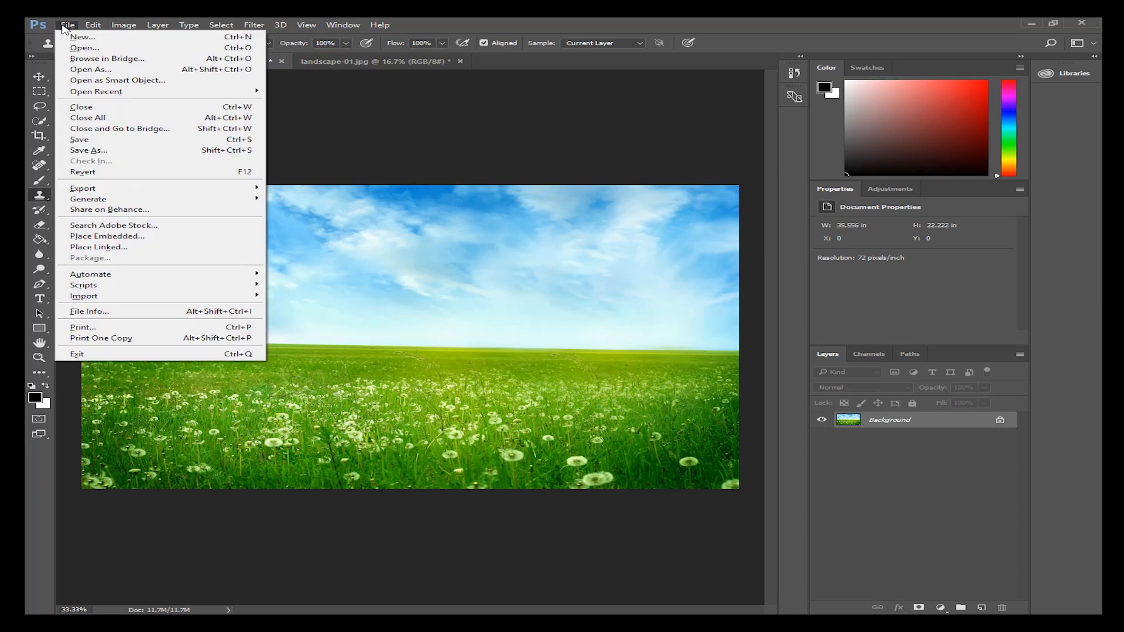
left_click(99, 248)
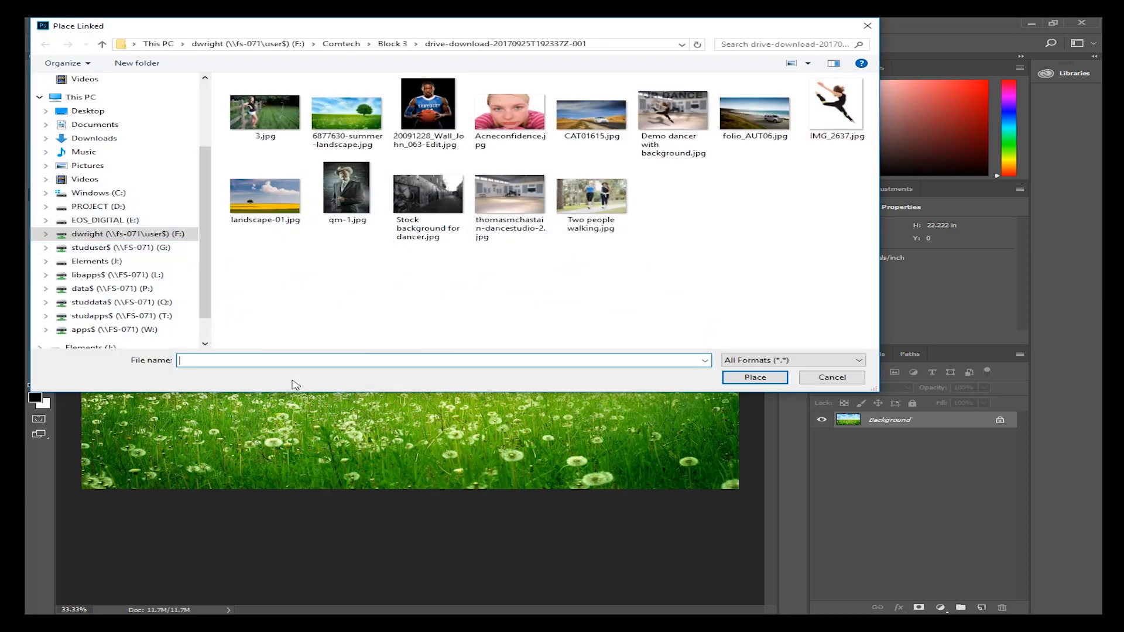
double_click(836, 112)
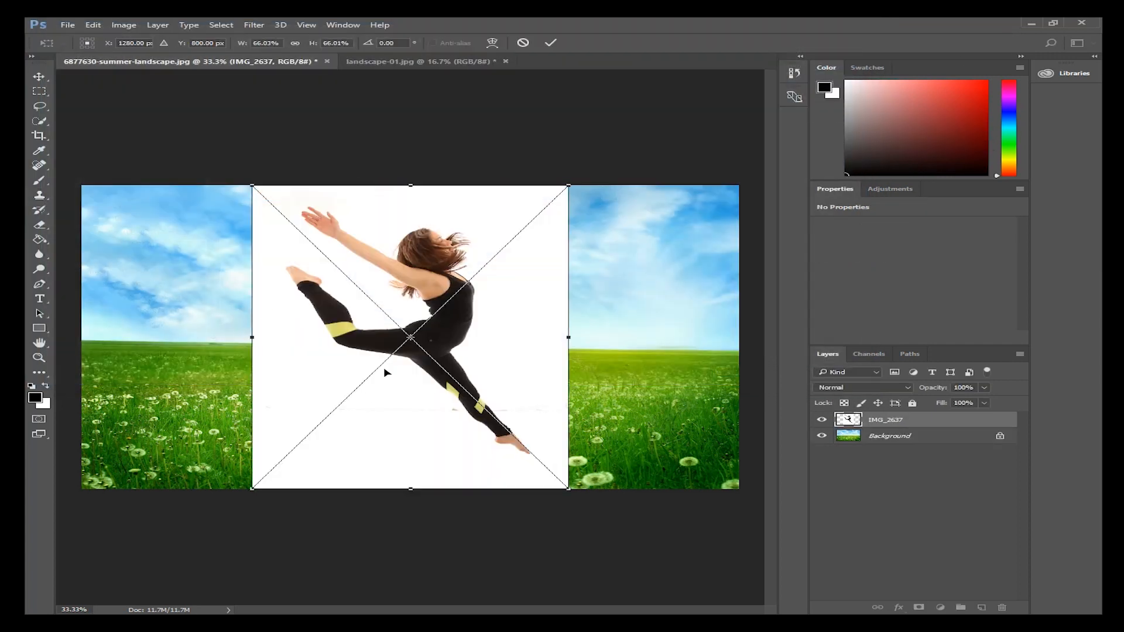
left_click_drag(439, 348, 339, 342)
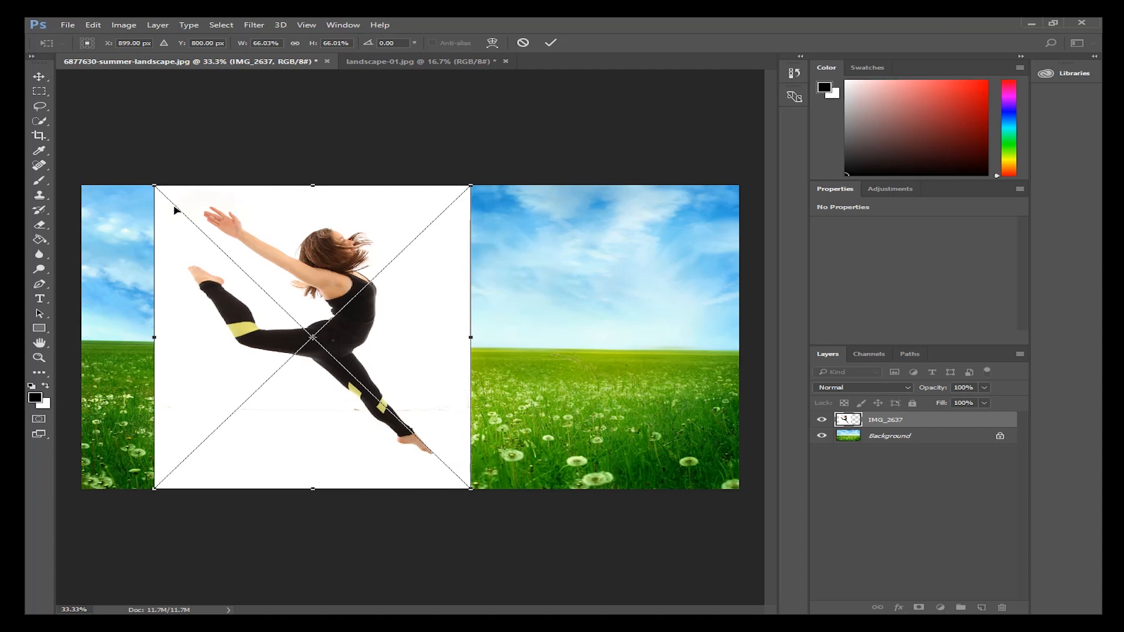
left_click_drag(195, 248, 240, 255)
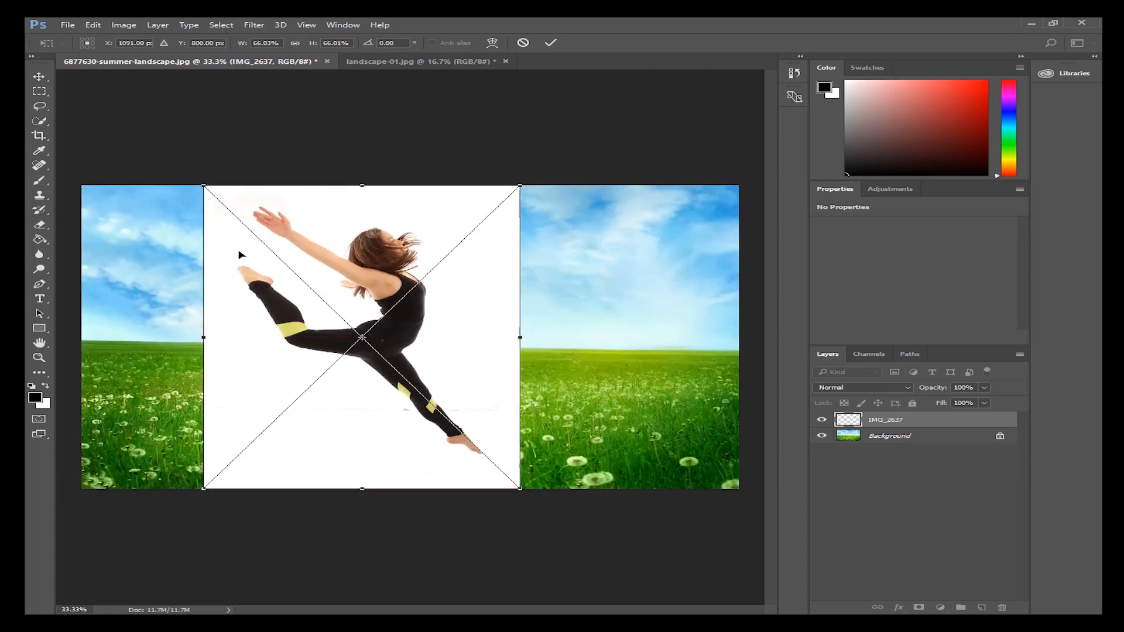
Step: Try shrinking the placed dancer image to about 40% and moving it over the left part of the meadow
left_click_drag(205, 186, 277, 242)
left_click_drag(350, 323, 221, 277)
left_click_drag(146, 213, 176, 246)
left_click_drag(265, 320, 218, 324)
left_click_drag(126, 240, 153, 266)
mouse_move(217, 332)
left_mouse_down()
mouse_move(220, 309)
mouse_move(195, 314)
mouse_move(230, 327)
mouse_move(217, 310)
mouse_move(216, 337)
mouse_move(217, 321)
left_mouse_up()
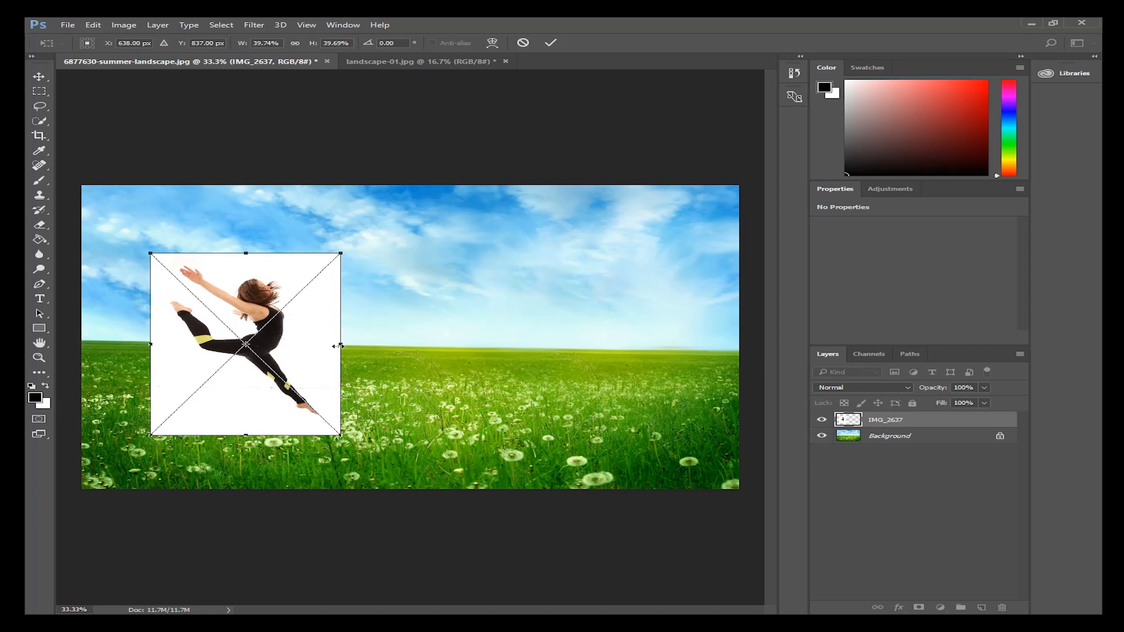
Step: Try enlarging the dancer image to about 52%, and undo its placement
left_click_drag(340, 436, 392, 485)
mouse_move(392, 370)
left_mouse_down()
mouse_move(713, 372)
mouse_move(267, 373)
mouse_move(401, 372)
left_mouse_up()
mouse_move(277, 255)
left_mouse_down()
mouse_move(267, 85)
mouse_move(293, 284)
mouse_move(290, 397)
mouse_move(293, 337)
mouse_move(263, 181)
mouse_move(264, 246)
left_mouse_up()
key("ctrl+z")
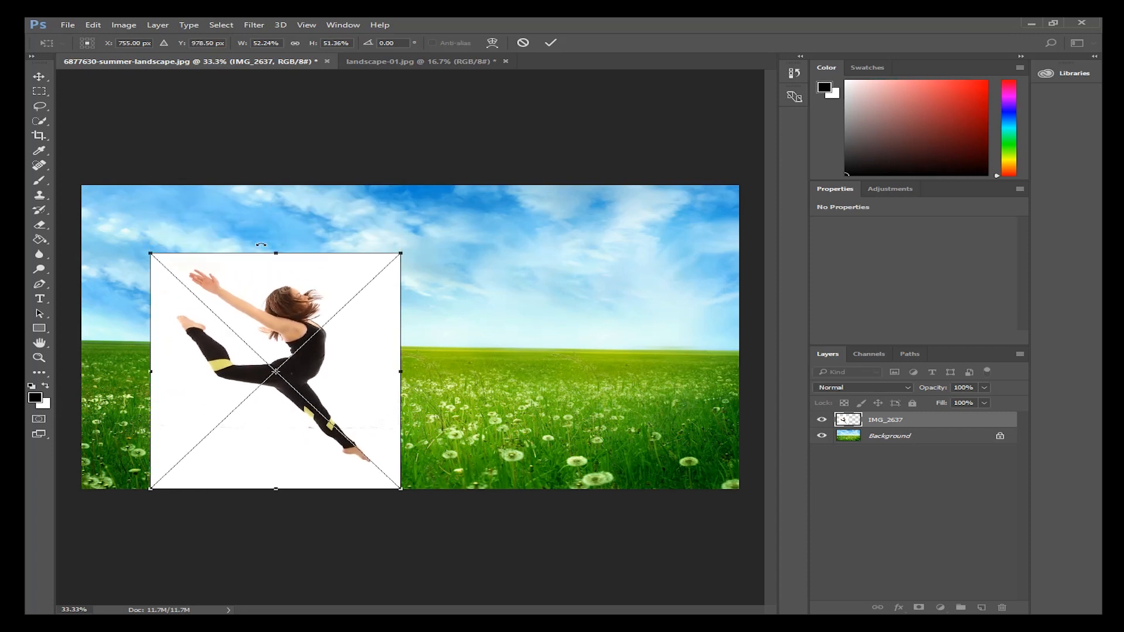
key("ctrl+z")
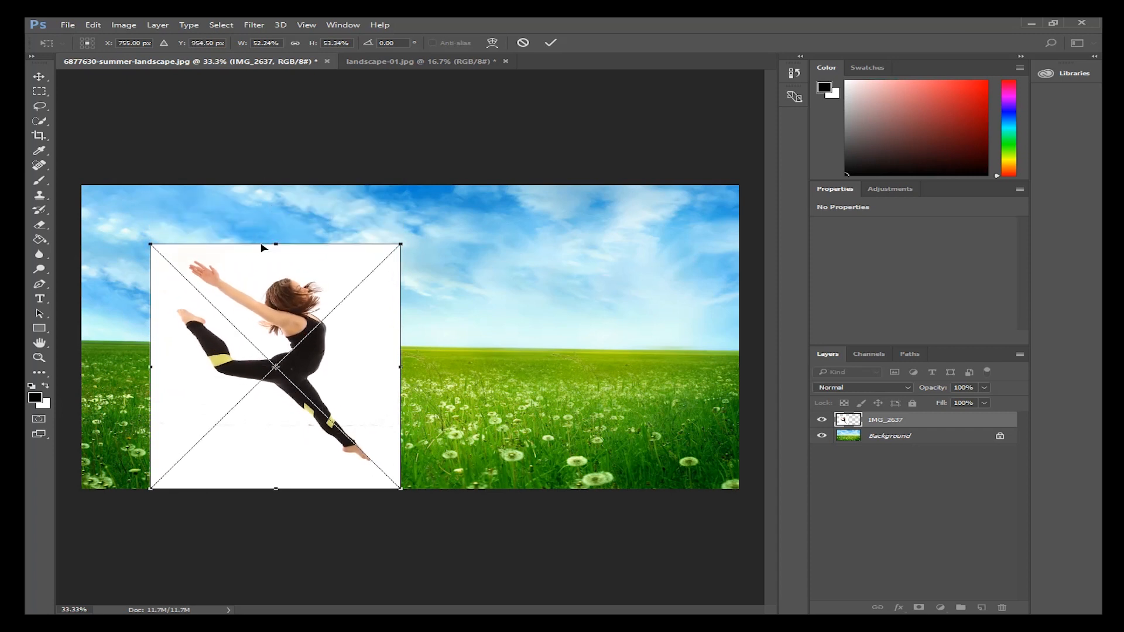
key("Return")
key("ctrl+z")
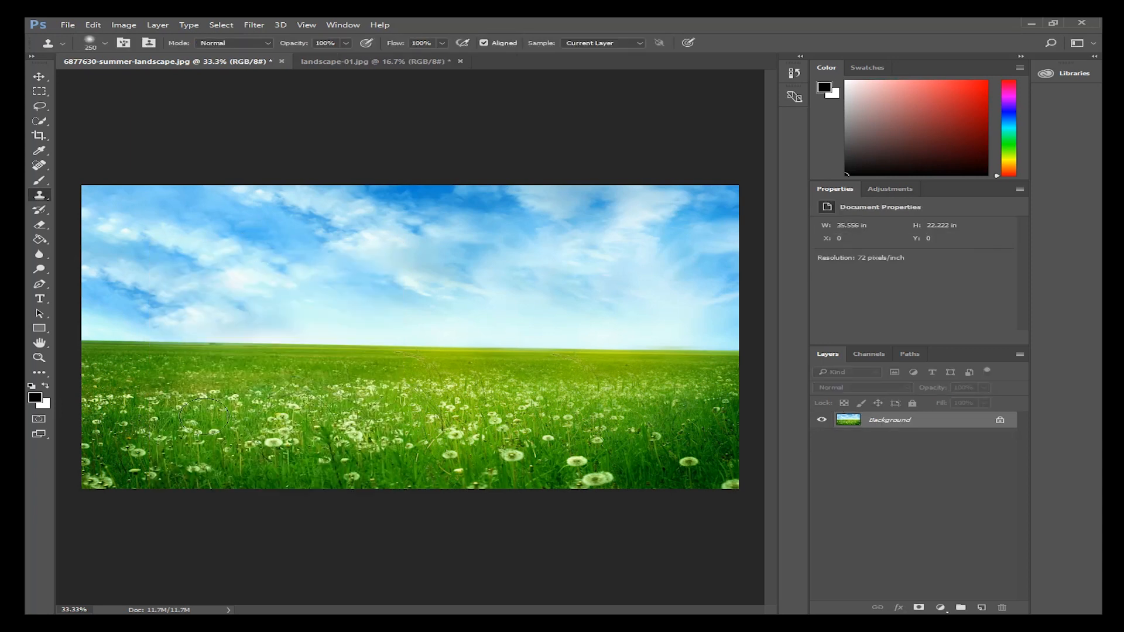
Step: Place IMG_2637.jpg as a linked image, scaled to about 40% over the left part of the landscape
left_click(67, 25)
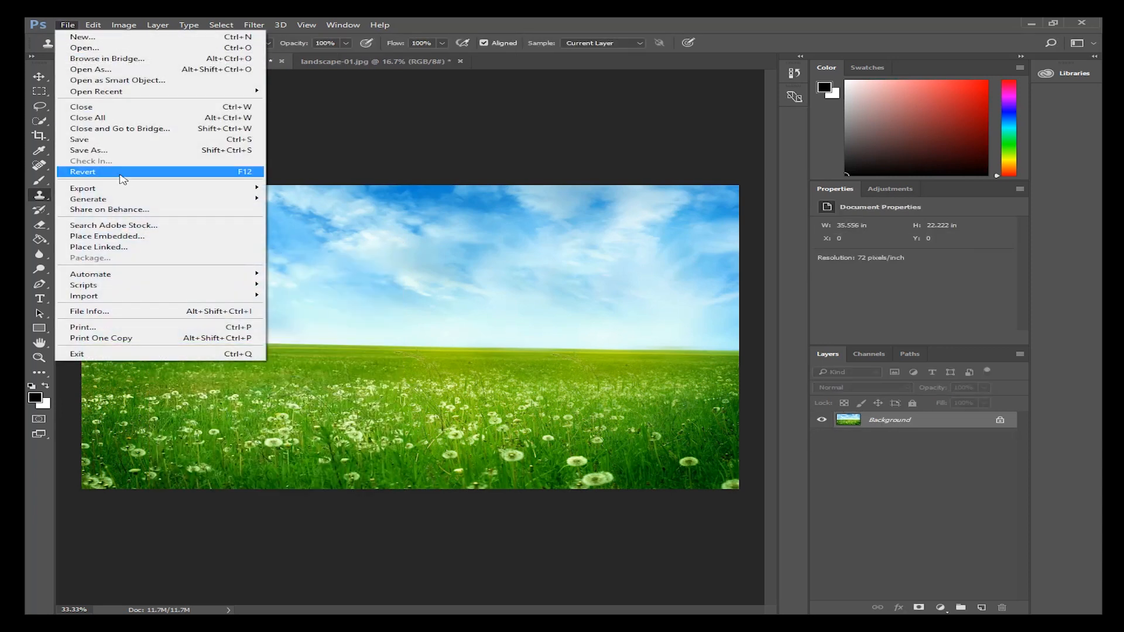
left_click(138, 248)
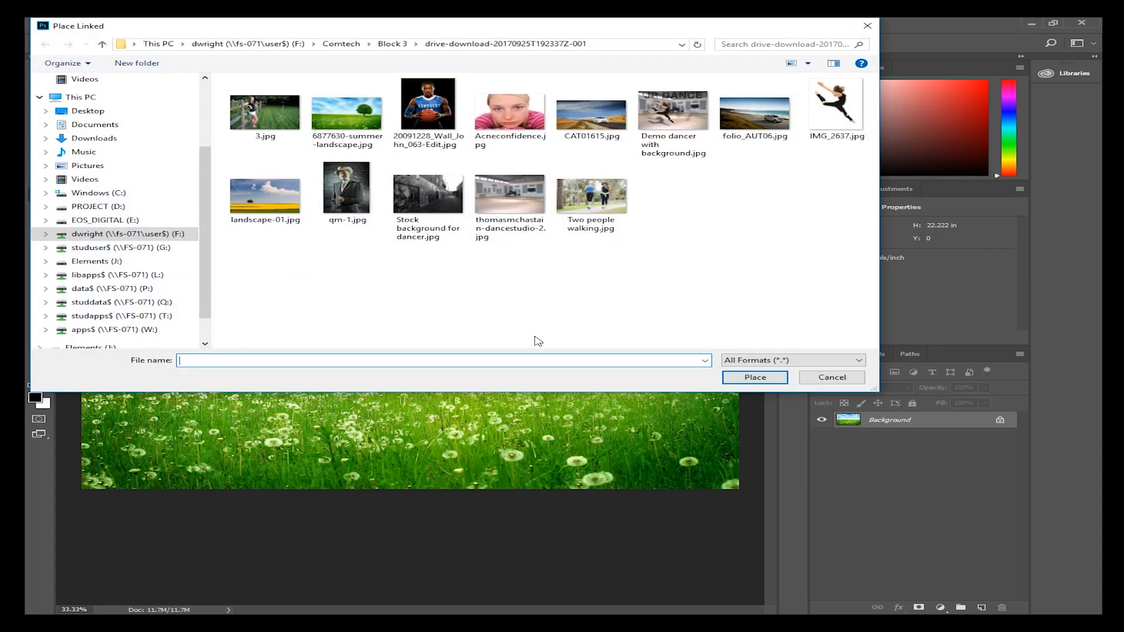
double_click(832, 116)
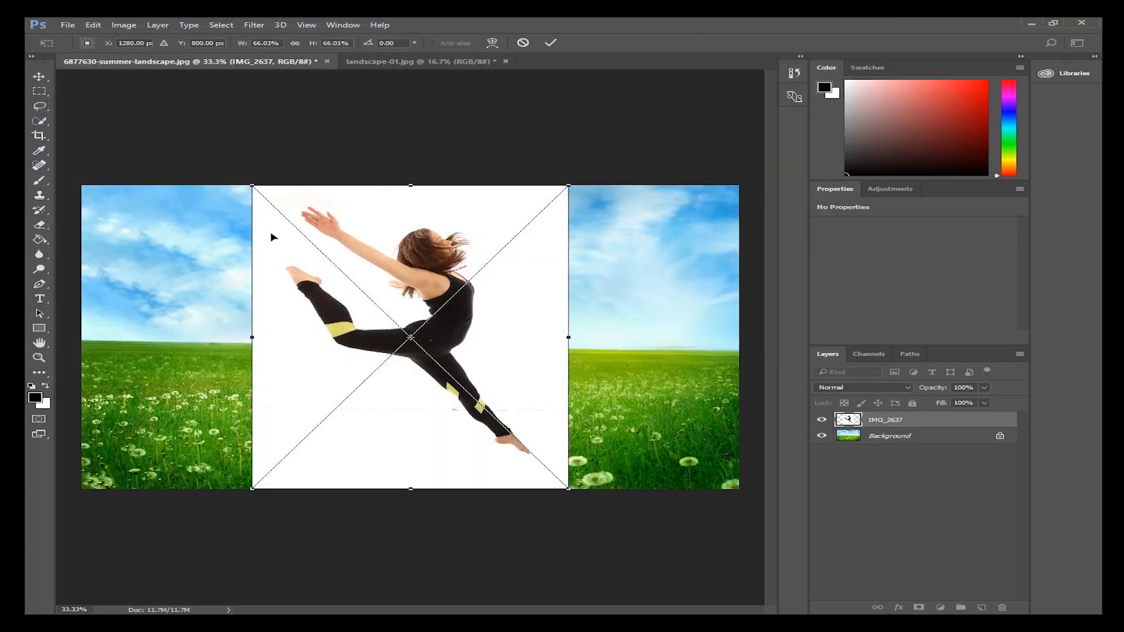
left_click_drag(252, 186, 177, 303)
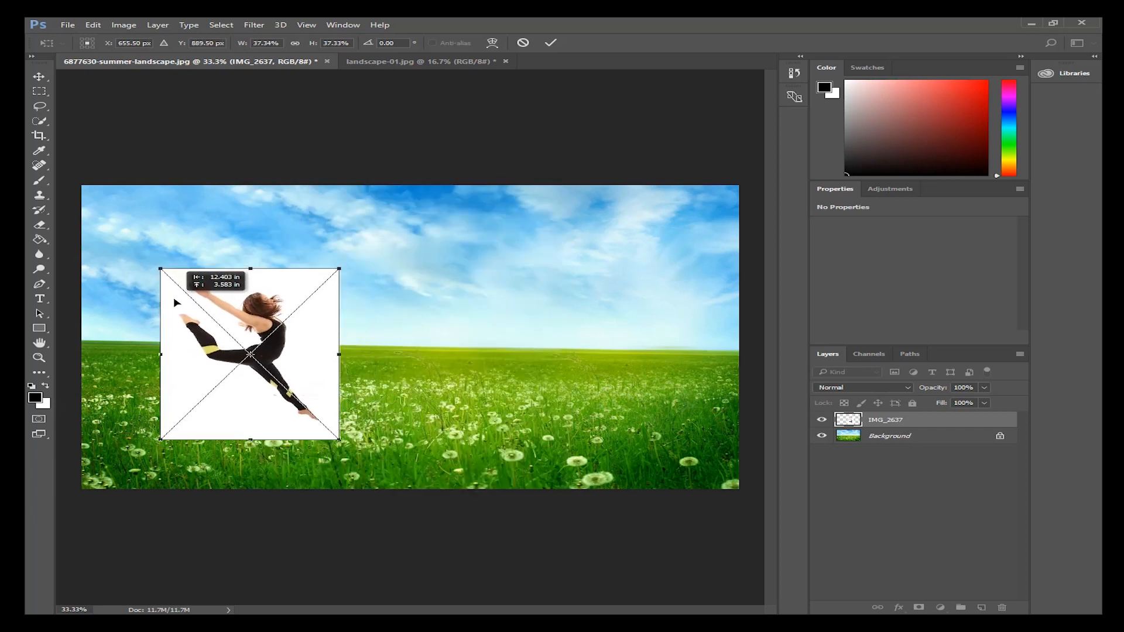
mouse_move(343, 266)
left_mouse_down()
mouse_move(366, 245)
mouse_move(354, 262)
left_mouse_up()
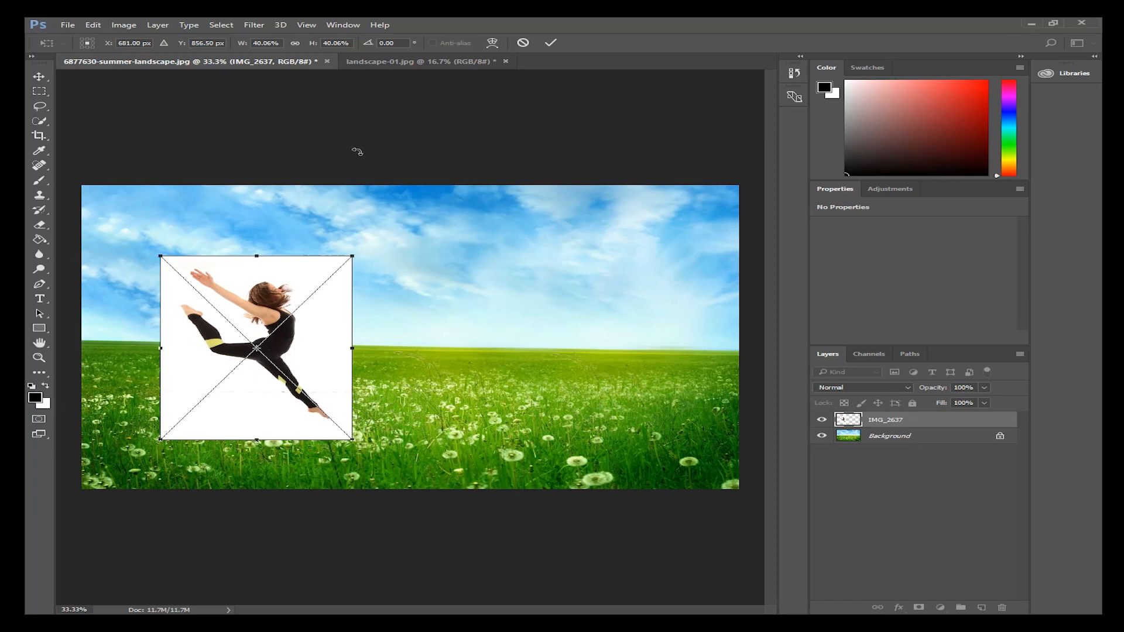
left_click(554, 45)
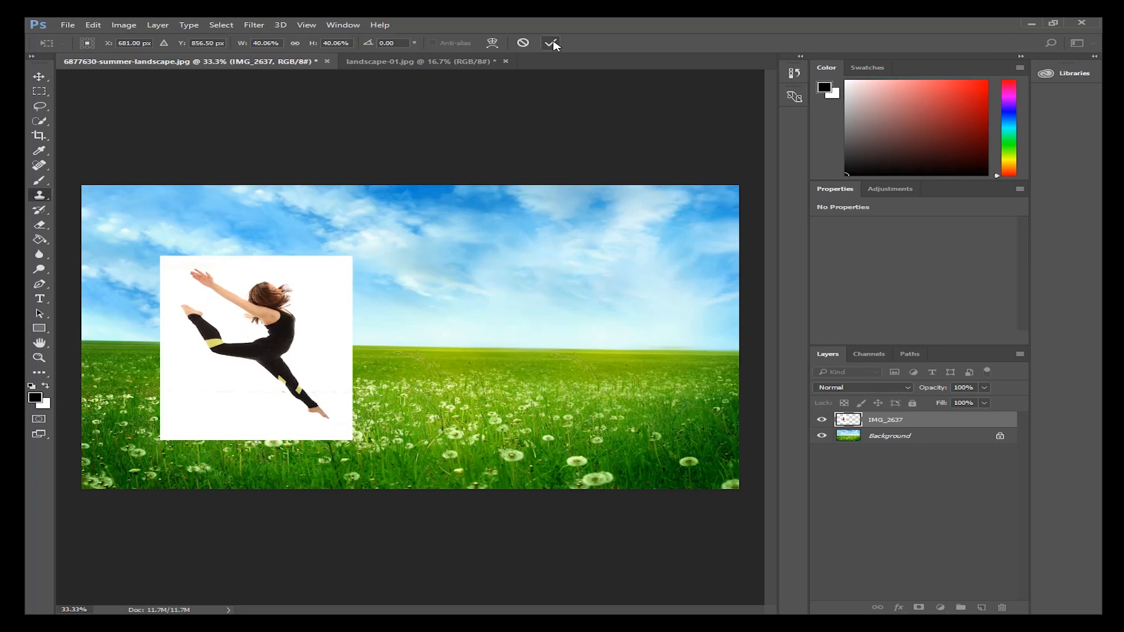
Step: Select the dancer's legs, torso, head and arm on the IMG_2637 layer with a reduced Quick Selection brush
left_click(39, 77)
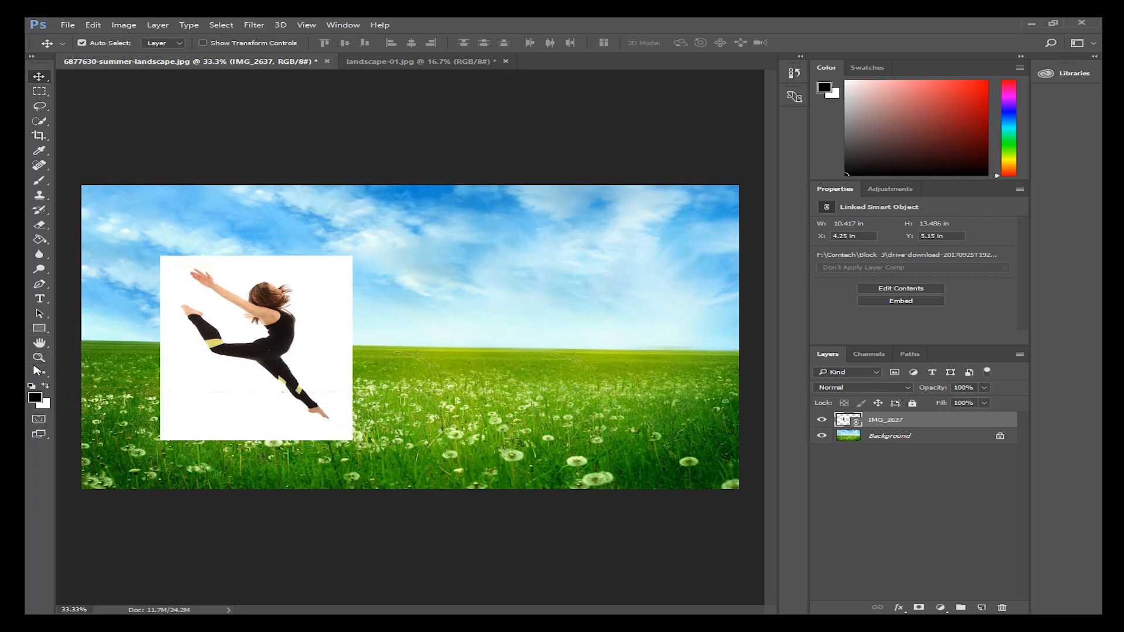
left_click(38, 358)
left_click(271, 352)
left_click(272, 354)
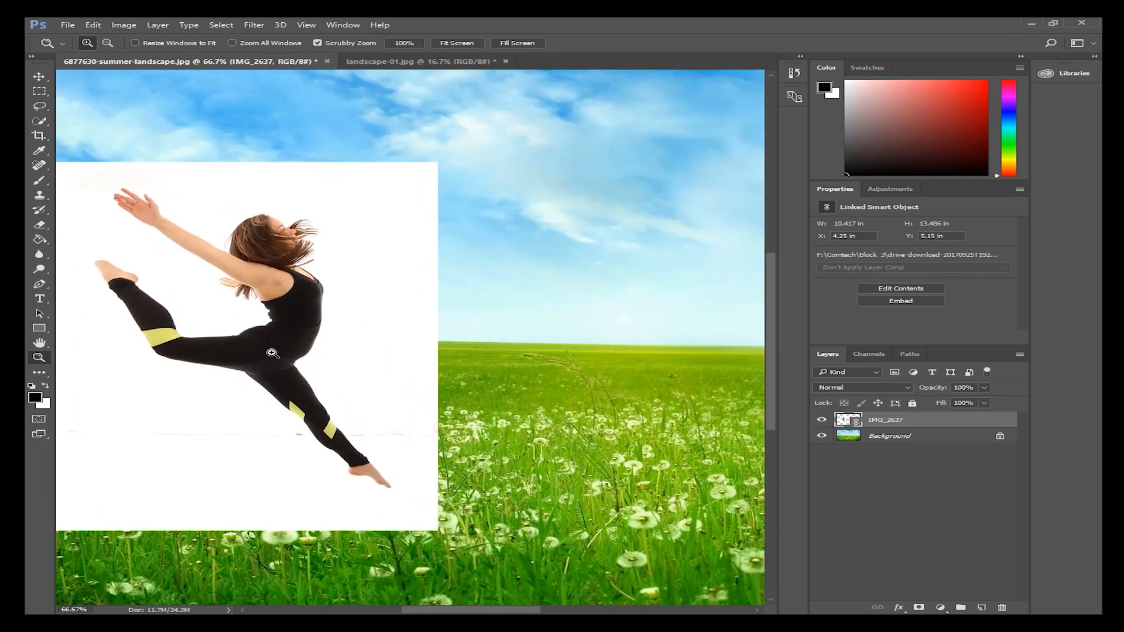
left_click_drag(265, 353, 420, 344)
left_click(427, 344)
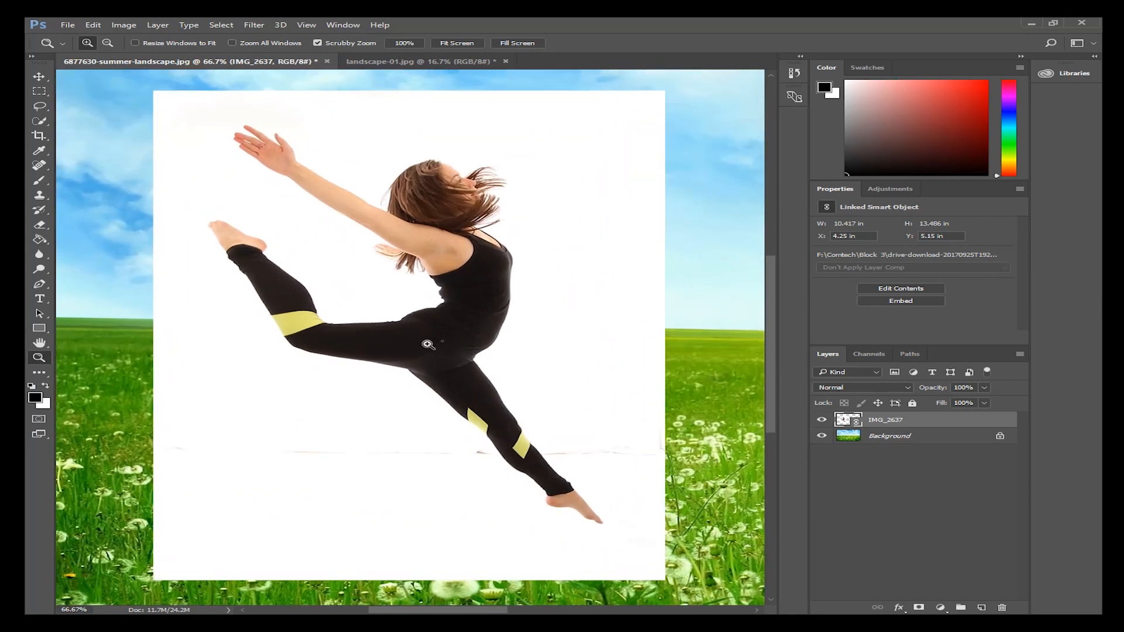
key("alt")
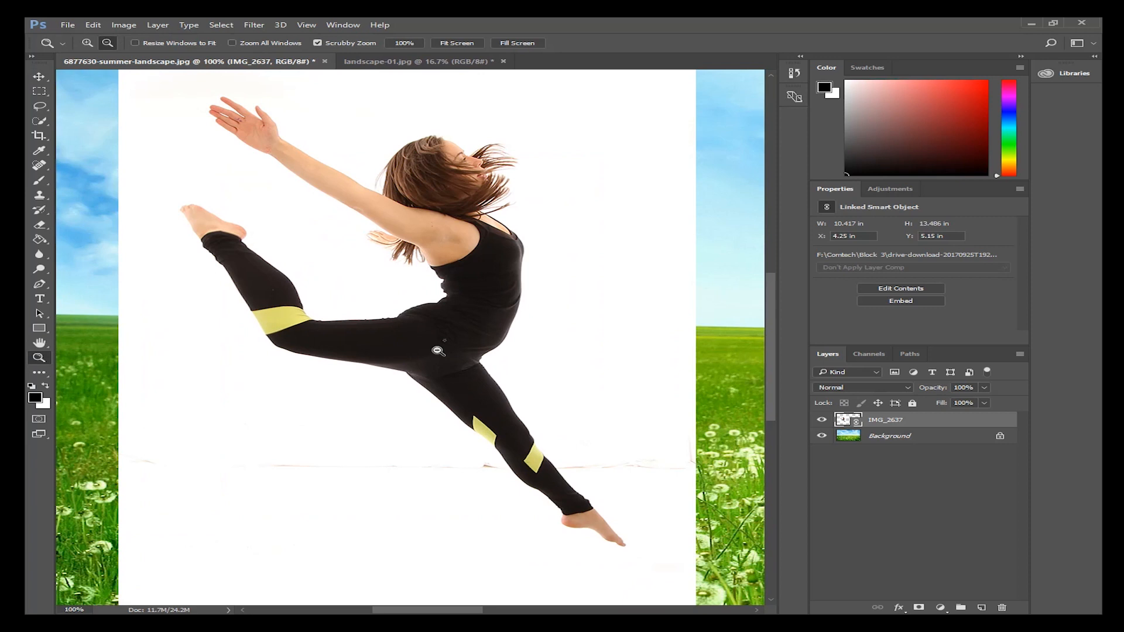
left_click(438, 351, "alt")
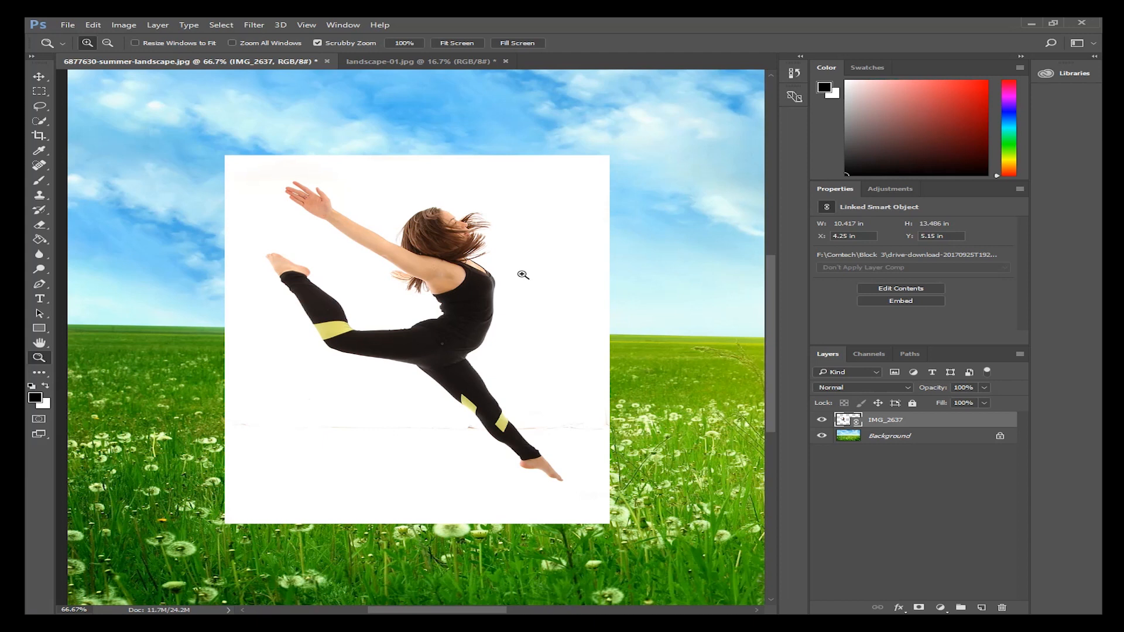
left_click(41, 122)
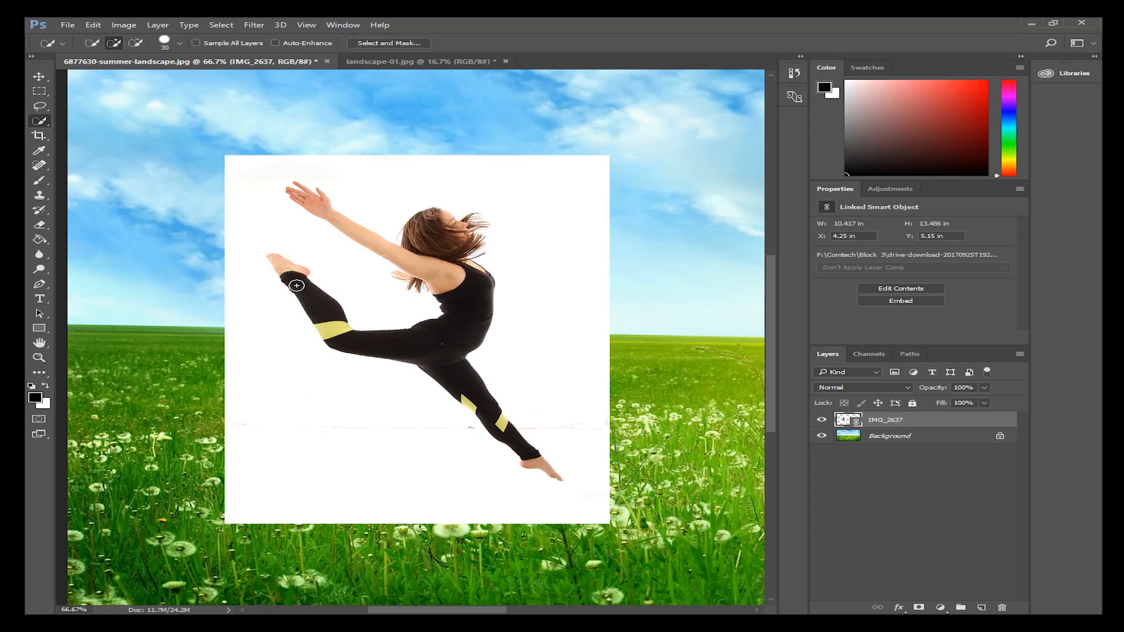
key("bracketleft")
left_click(311, 294)
mouse_move(338, 328)
left_mouse_down()
mouse_move(433, 349)
mouse_move(513, 441)
left_mouse_up()
left_click_drag(453, 292, 456, 274)
mouse_move(415, 282)
left_mouse_down()
mouse_move(424, 286)
mouse_move(402, 279)
left_mouse_up()
left_click(344, 275)
key("alt")
Step: Open the dancer selection in Select and Mask and set the preview transparency to 100%
left_click(378, 44)
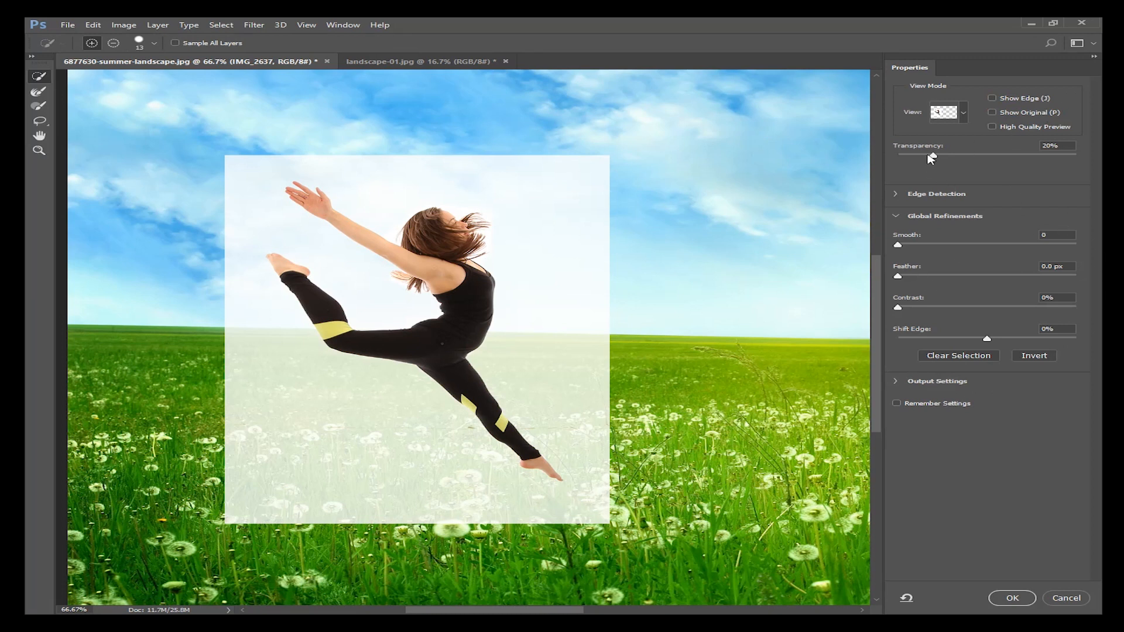
left_click_drag(932, 157, 888, 170)
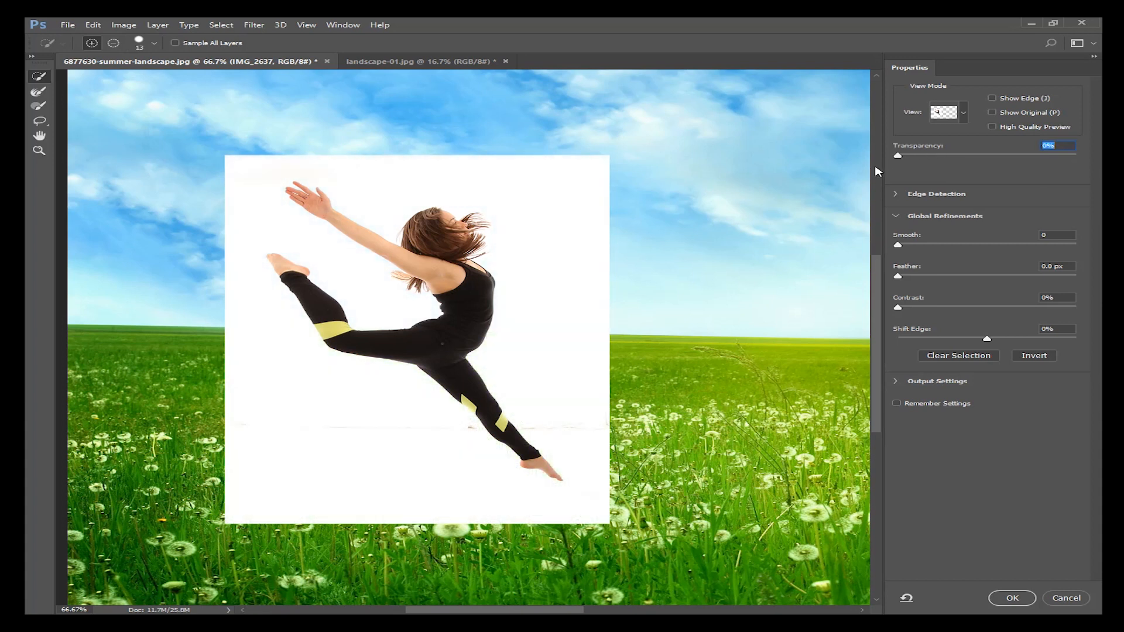
left_click_drag(879, 171, 1089, 156)
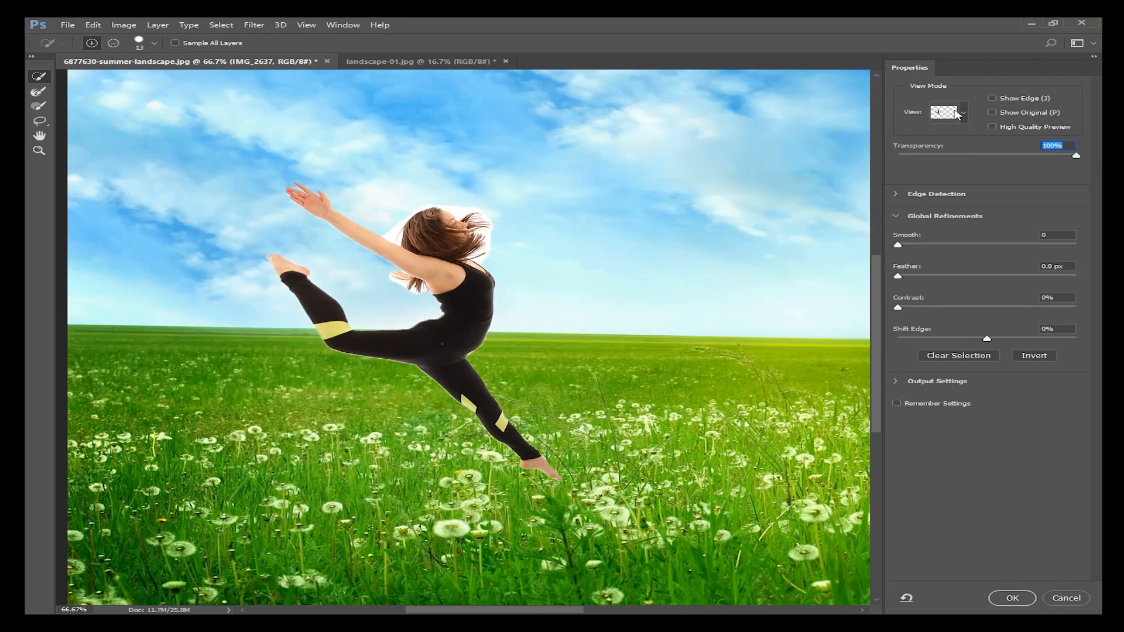
Step: Try the Onion Skin view mode, and return to On Layers at 100% transparency
left_click(964, 113)
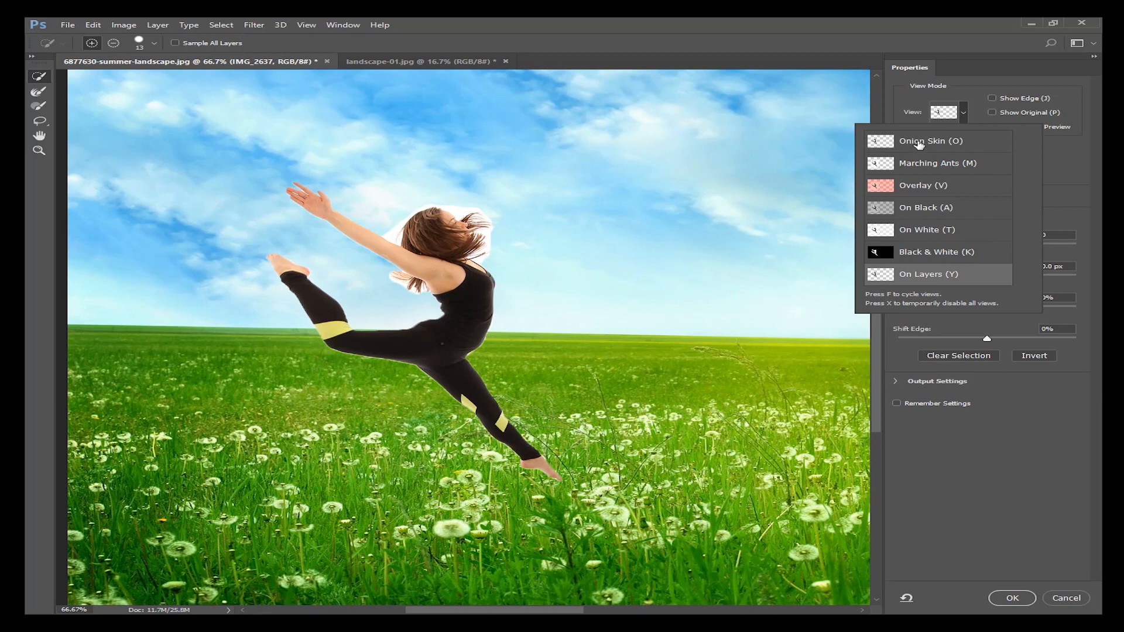
left_click(918, 142)
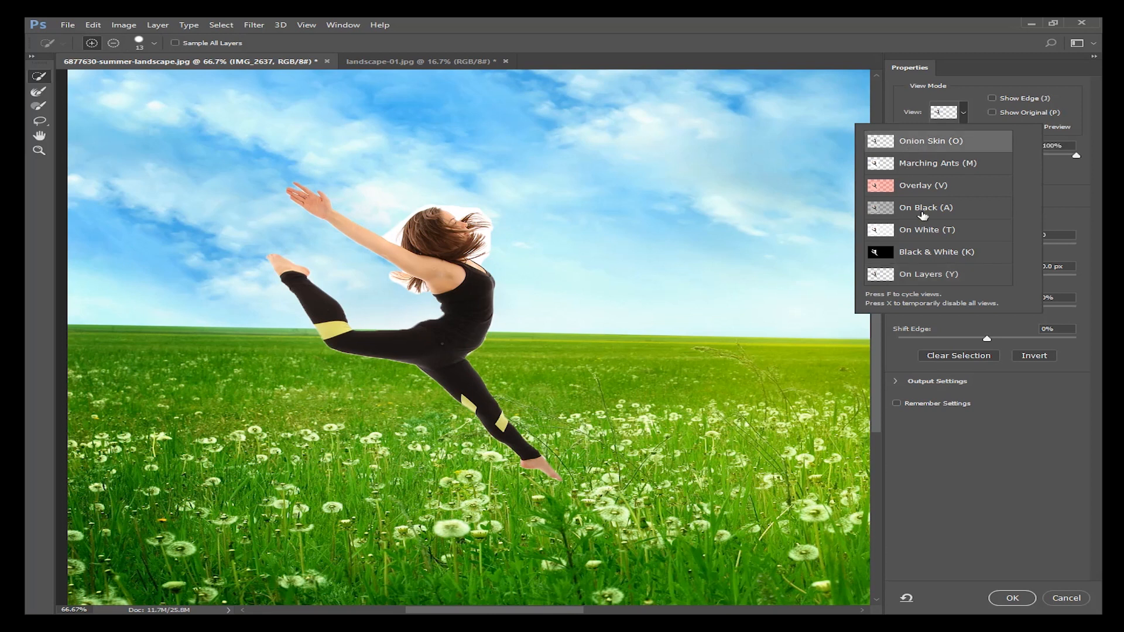
left_click(936, 276)
left_click(1083, 177)
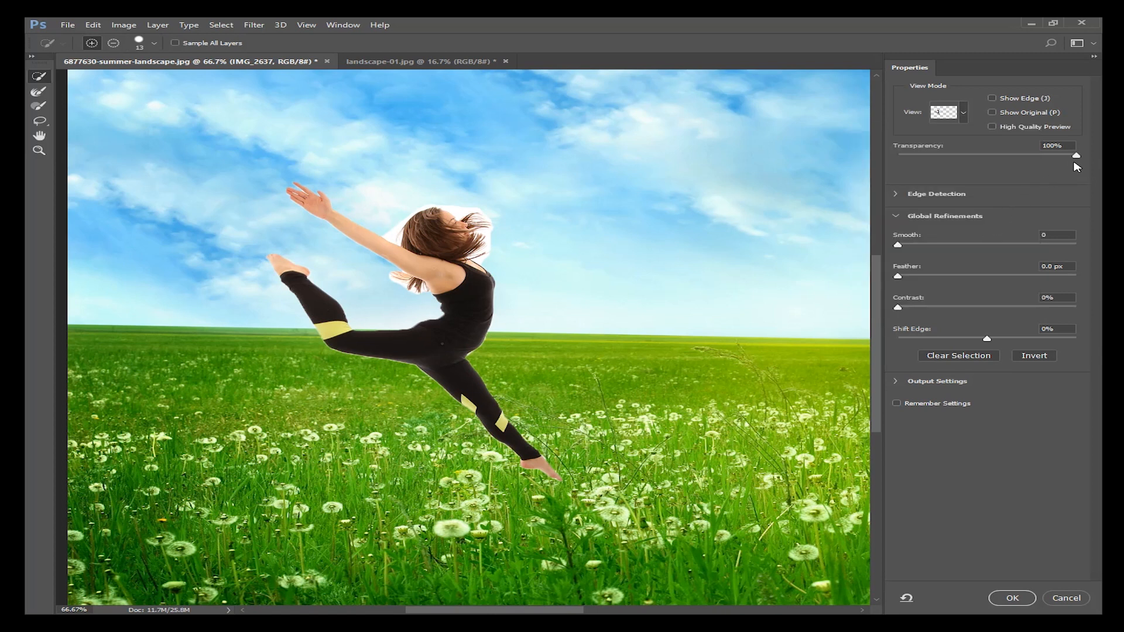
mouse_move(1078, 159)
left_mouse_down()
mouse_move(969, 163)
mouse_move(1095, 159)
left_mouse_up()
Step: Enable Smart Radius for edge detection and set the radius to 10 px
left_click(896, 196)
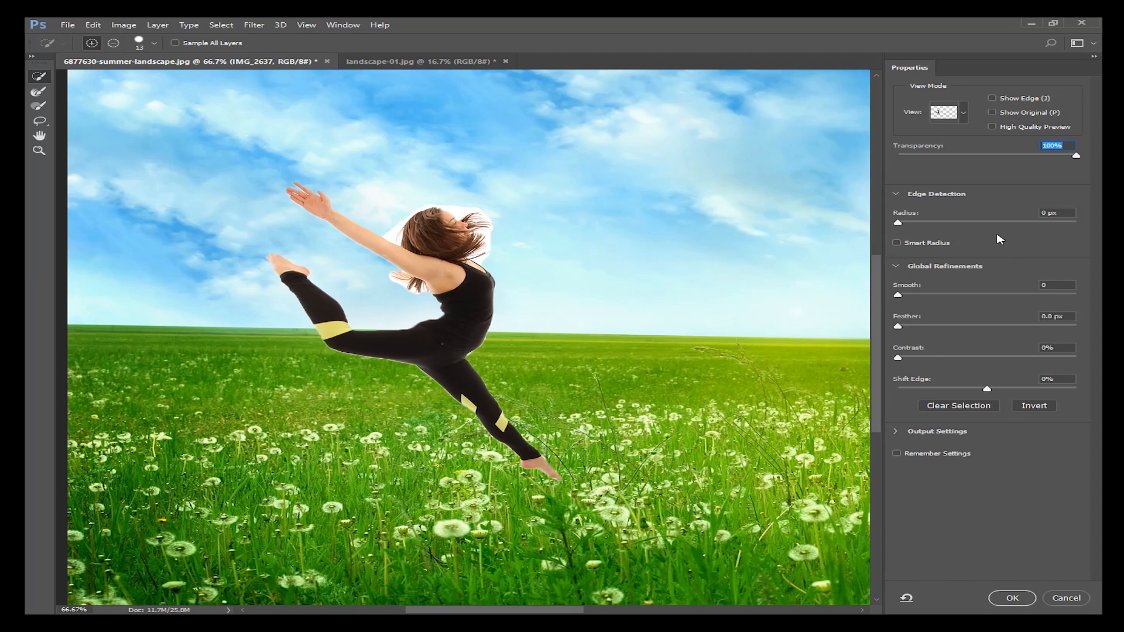
left_click(897, 243)
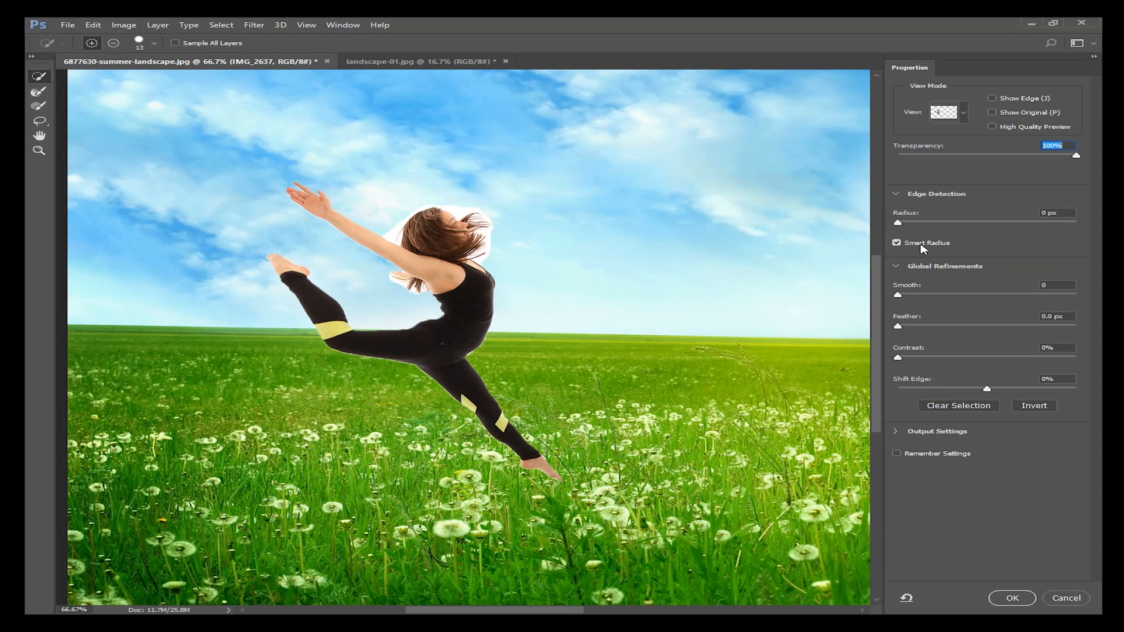
left_click(902, 222)
left_click_drag(905, 222, 972, 233)
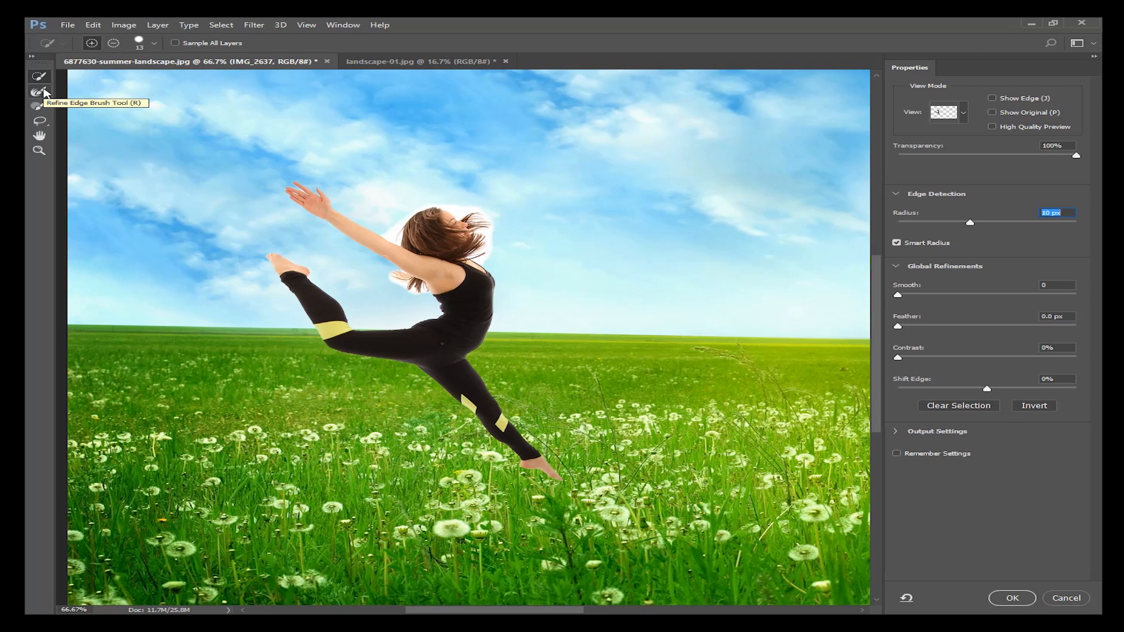
Step: Remove the white fringe around the hair strands below the dancer's arm using the Refine Edge Brush at size 60
left_click(38, 151)
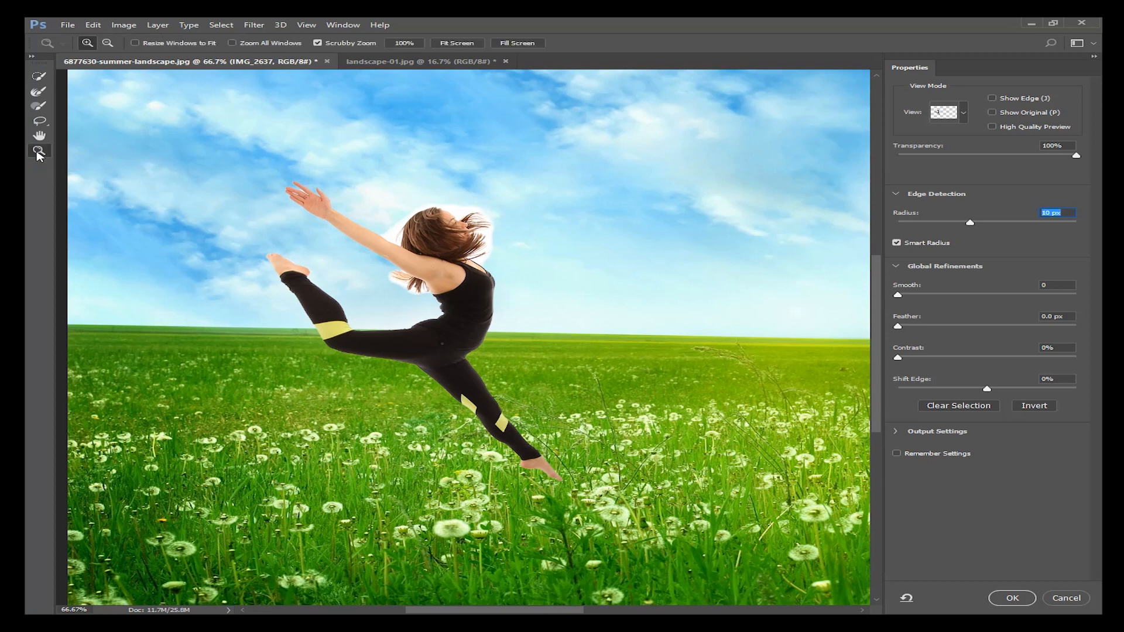
left_click(456, 264)
left_click(457, 263)
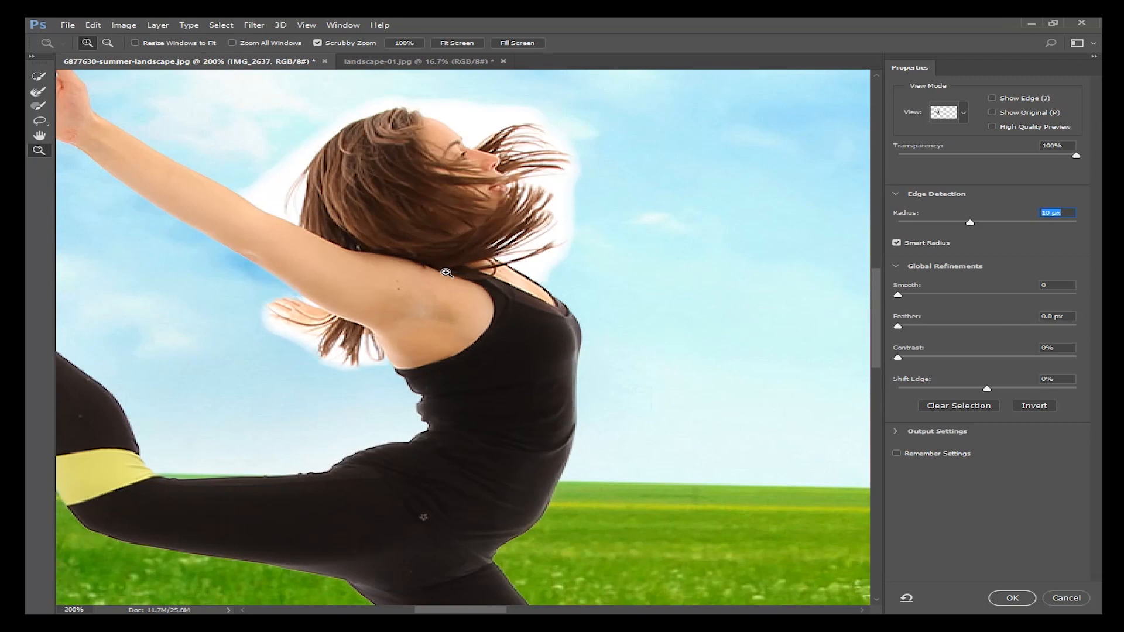
left_click_drag(445, 265, 508, 333)
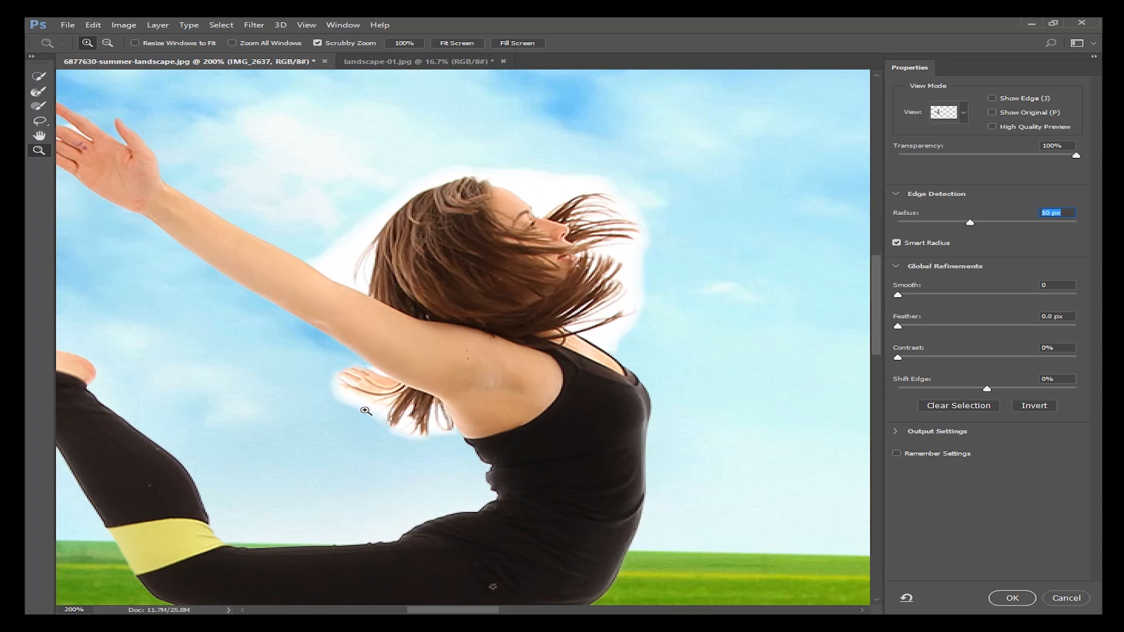
left_click(39, 94)
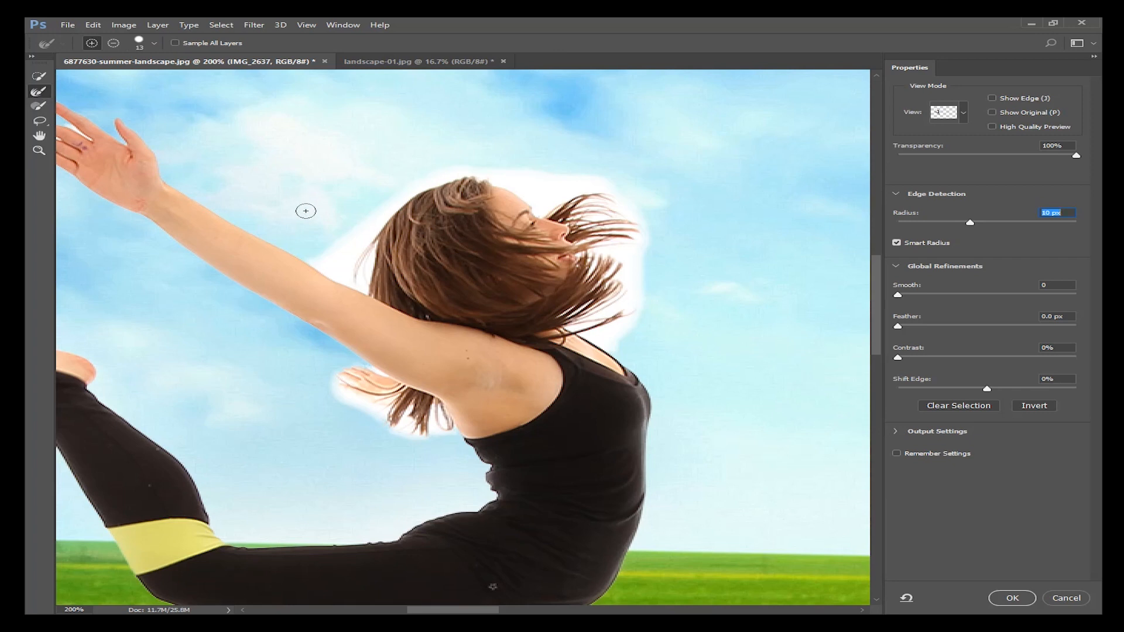
key("bracketright")
key("bracketright")
key("bracketright")
key("bracketright")
key("bracketright")
mouse_move(326, 427)
left_mouse_down()
mouse_move(313, 406)
mouse_move(388, 441)
mouse_move(331, 396)
mouse_move(420, 438)
mouse_move(356, 401)
mouse_move(326, 394)
left_mouse_up()
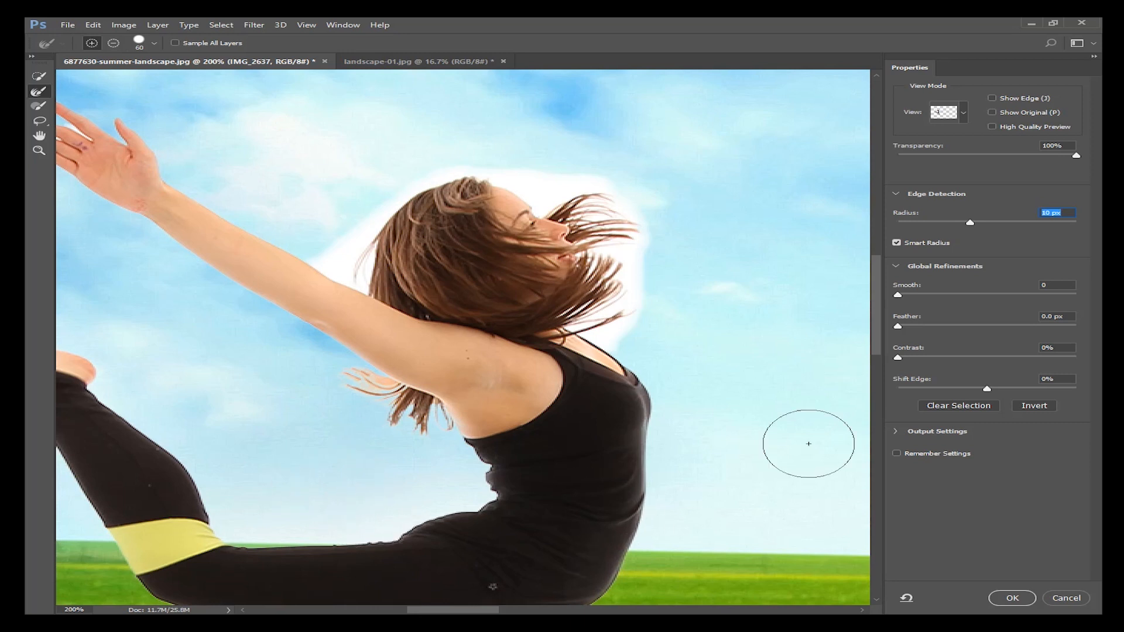
Step: Refine the edges of the hair around the dancer's face and head with the Refine Edge Brush at size 40
key("bracketleft")
key("bracketleft")
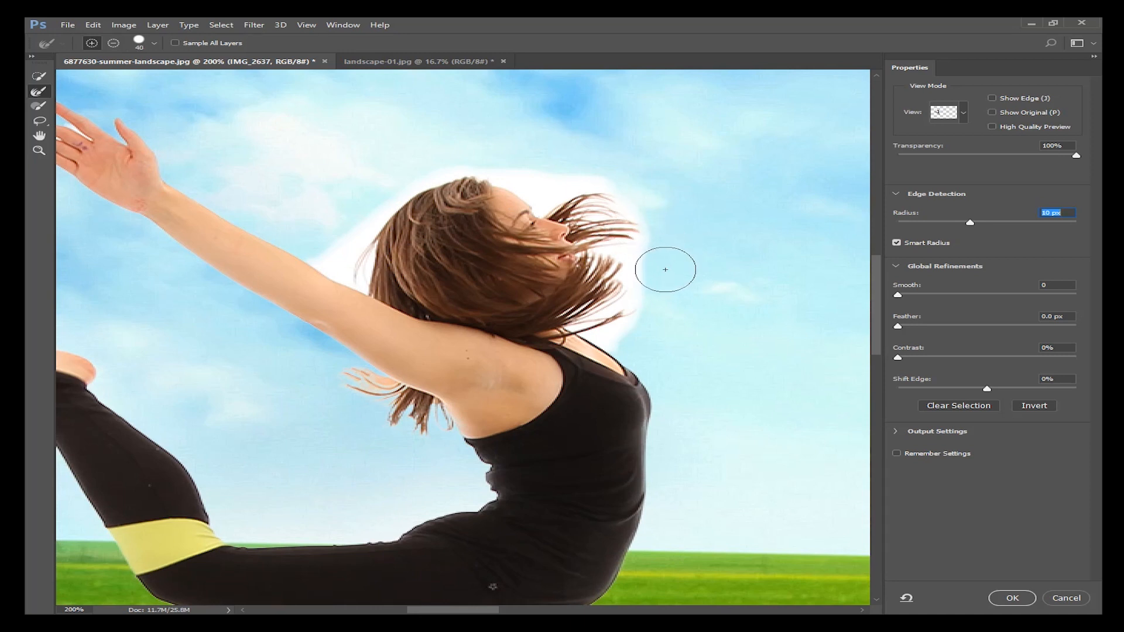
mouse_move(666, 269)
left_mouse_down()
mouse_move(656, 312)
mouse_move(638, 266)
mouse_move(601, 246)
mouse_move(626, 316)
mouse_move(587, 321)
mouse_move(622, 289)
mouse_move(602, 234)
mouse_move(635, 212)
mouse_move(596, 215)
mouse_move(559, 192)
mouse_move(549, 204)
mouse_move(515, 175)
mouse_move(478, 171)
mouse_move(417, 187)
mouse_move(382, 215)
mouse_move(370, 287)
mouse_move(320, 256)
mouse_move(340, 188)
left_mouse_up()
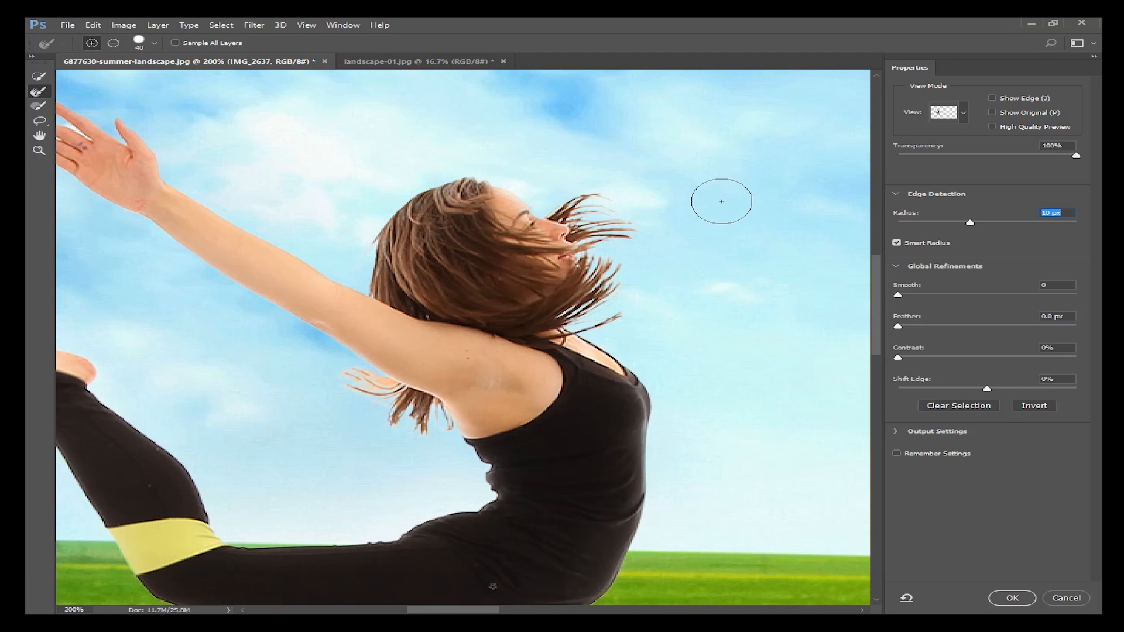
key("Return")
Step: Output the refined selection to a New Layer with Layer Mask, with Remember Settings enabled
left_click(40, 150)
key("alt")
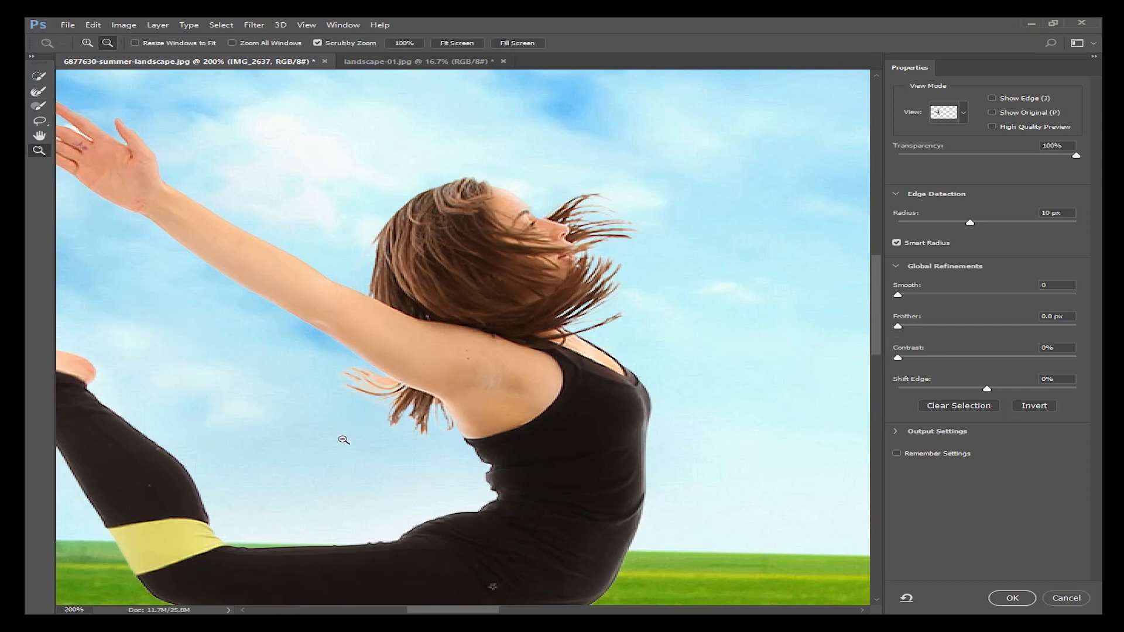
left_click(359, 447, "alt")
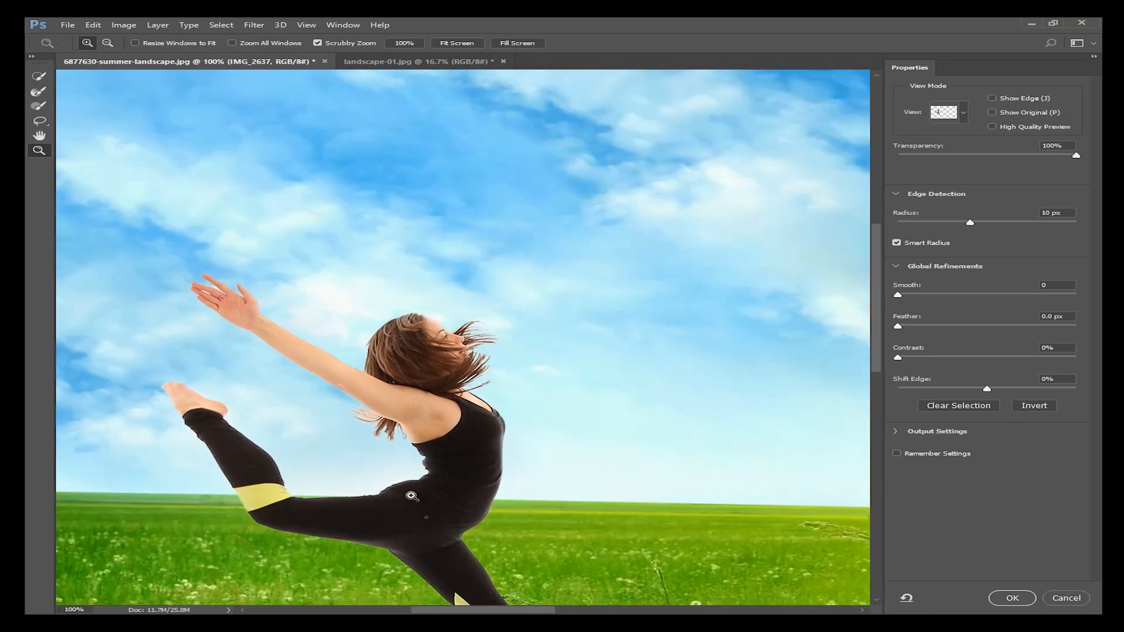
left_click_drag(878, 276, 878, 305)
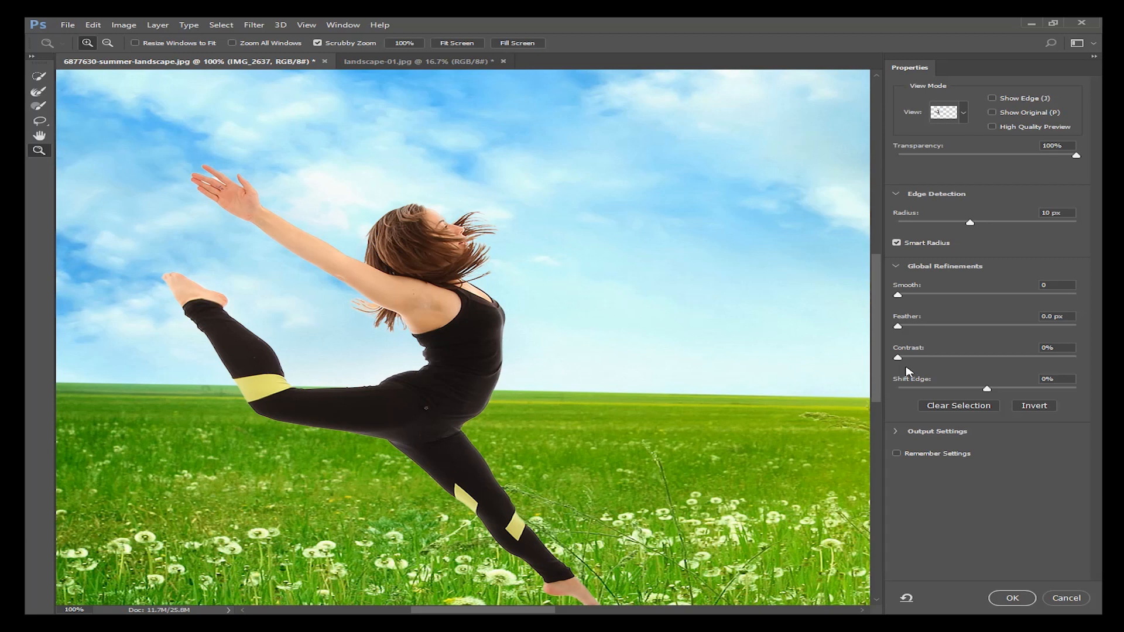
left_click(898, 433)
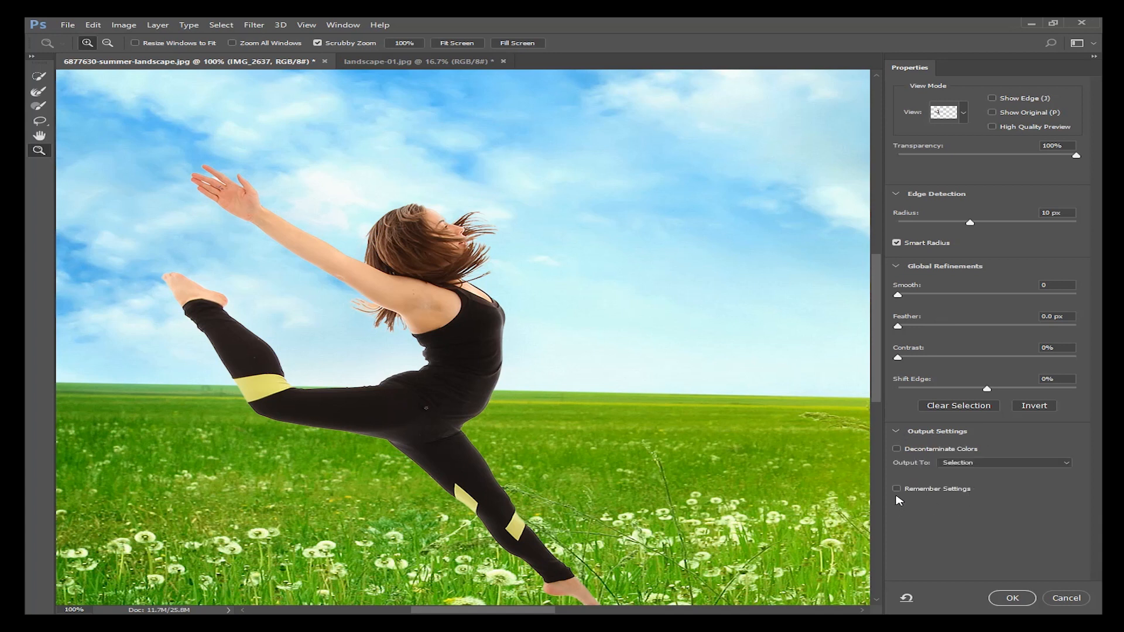
left_click(896, 490)
left_click(975, 462)
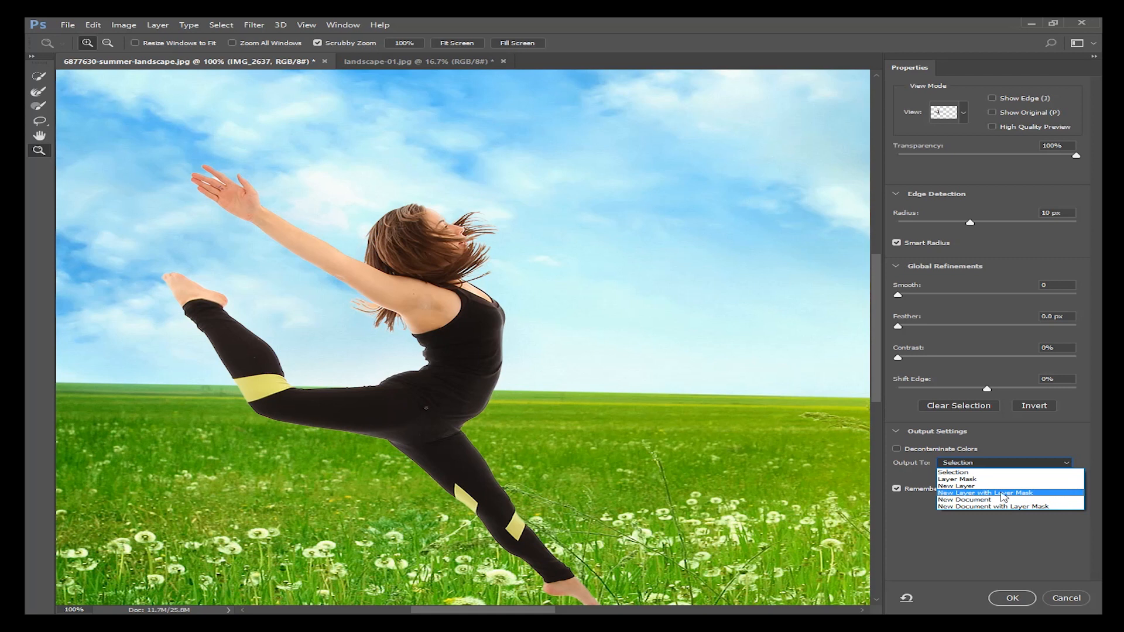
left_click(1004, 497)
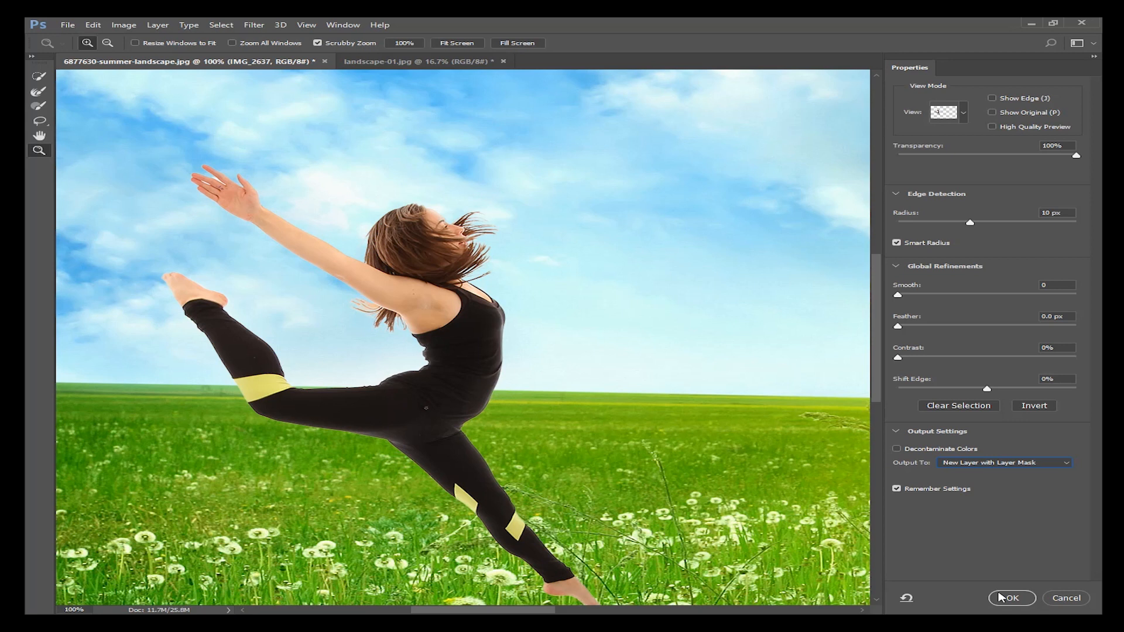
left_click(1011, 598)
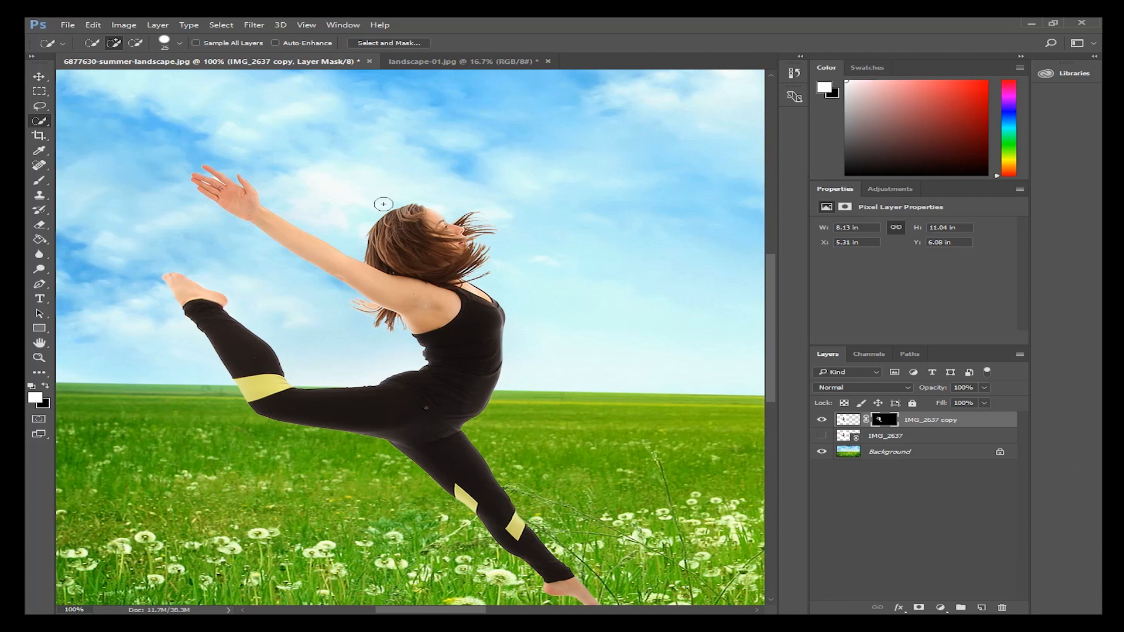
Step: Examine the masked dancer within the whole landscape composition
left_click(368, 294)
left_click(38, 79)
left_click(39, 91)
left_click(103, 115)
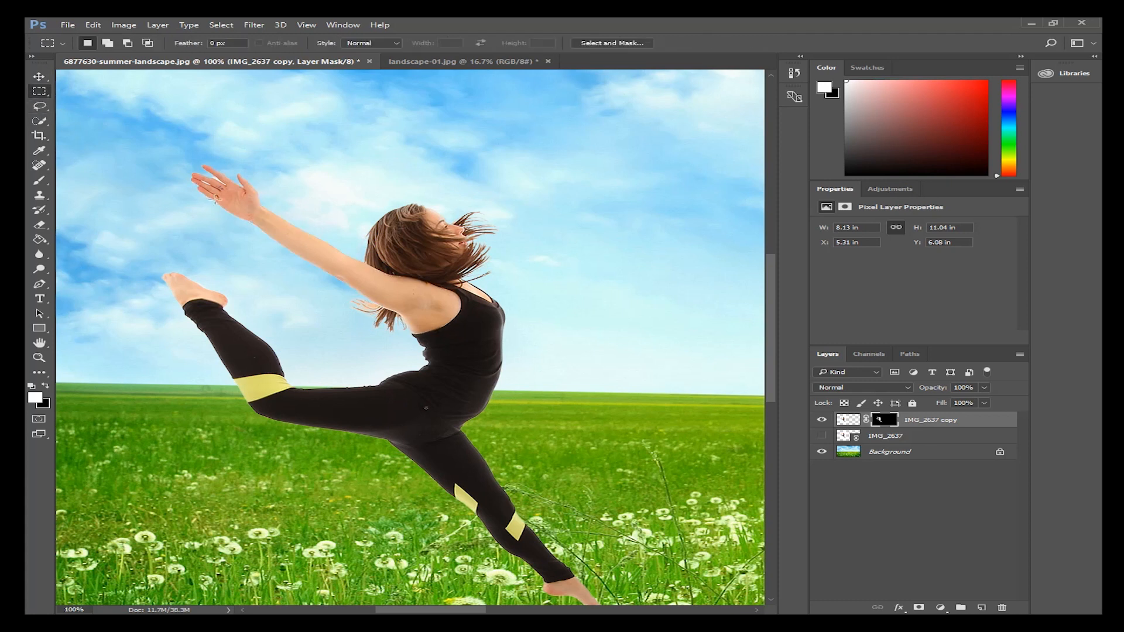
key("x")
key("z")
left_click(251, 272, "alt")
left_click(640, 349, "alt")
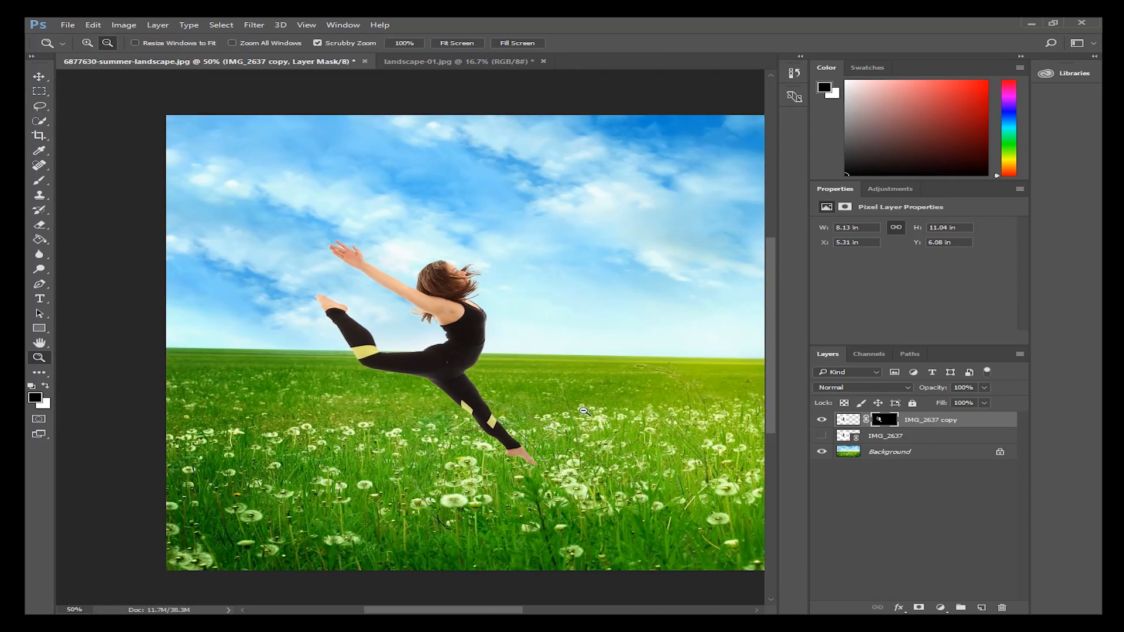
left_click(637, 356, "alt")
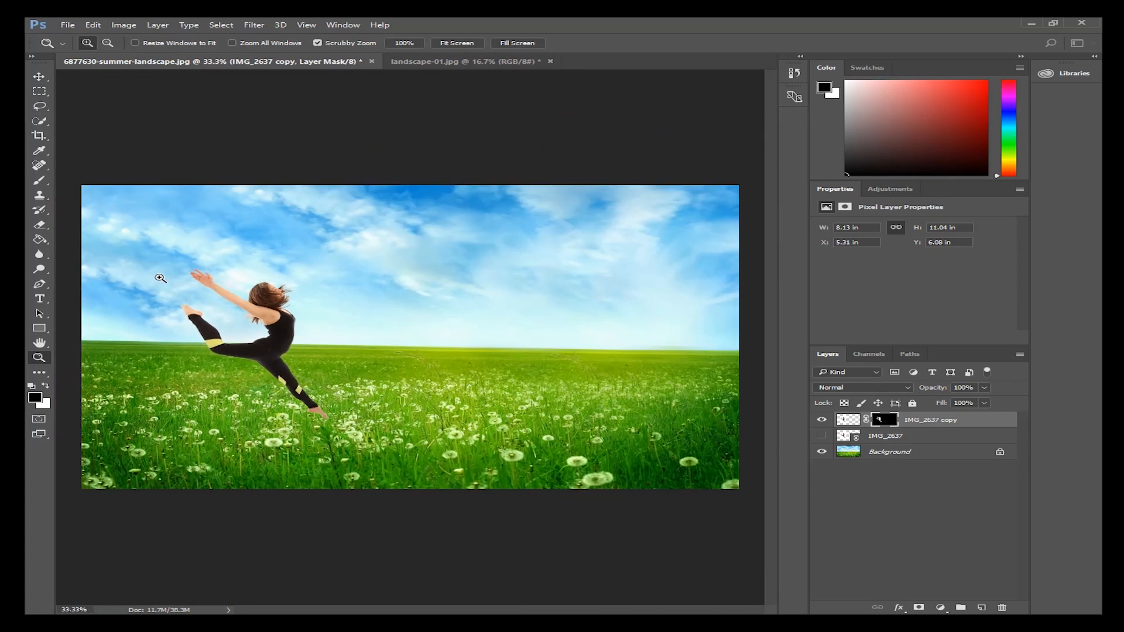